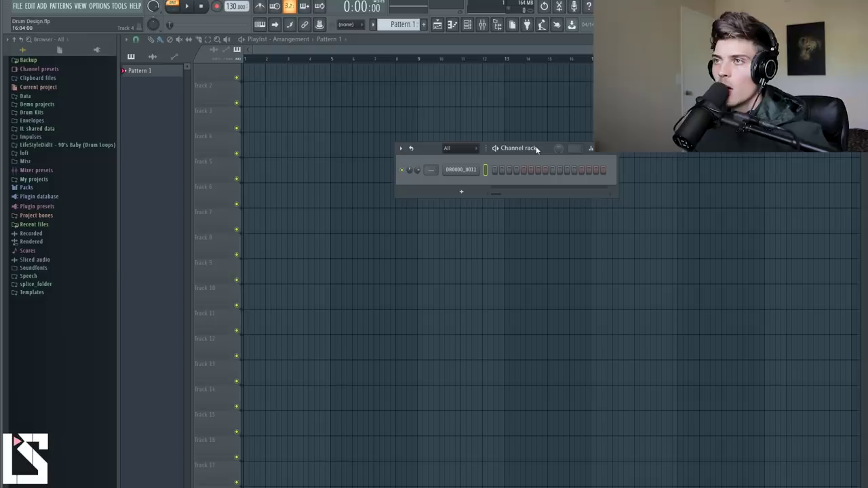
Step: Open the DR0000_0011 channel's recording in the Edison audio editor
click(467, 171)
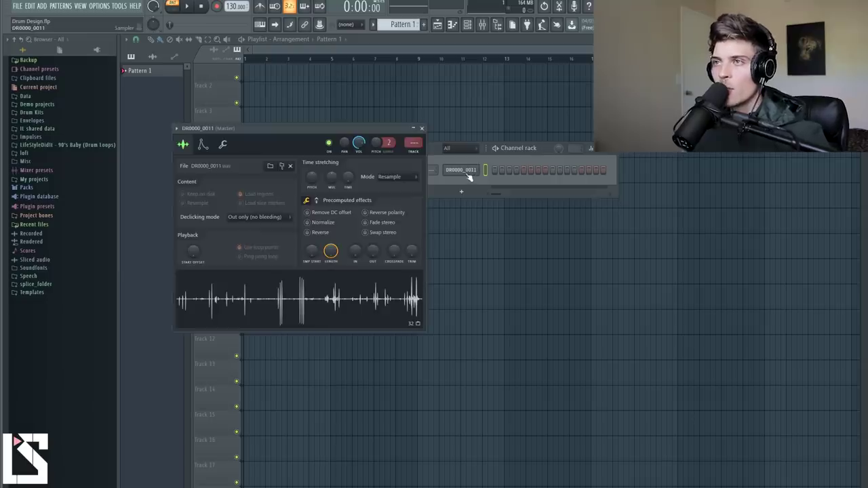
right_click(333, 304)
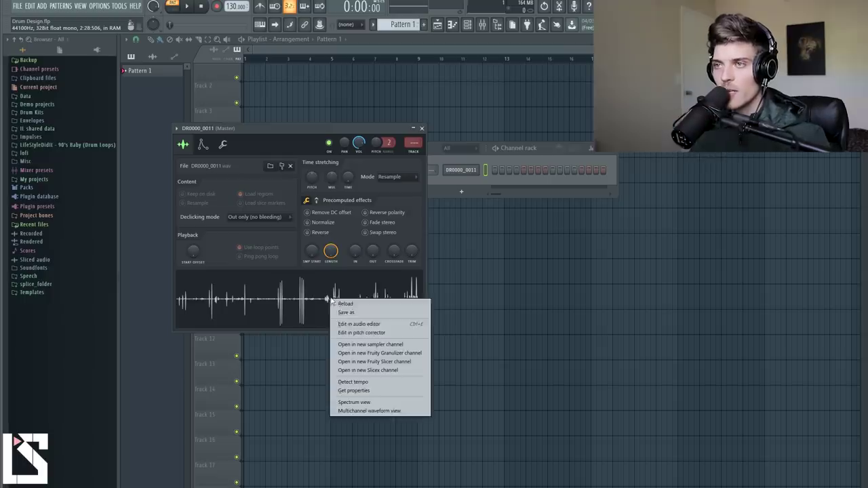
click(359, 325)
drag(310, 117, 437, 169)
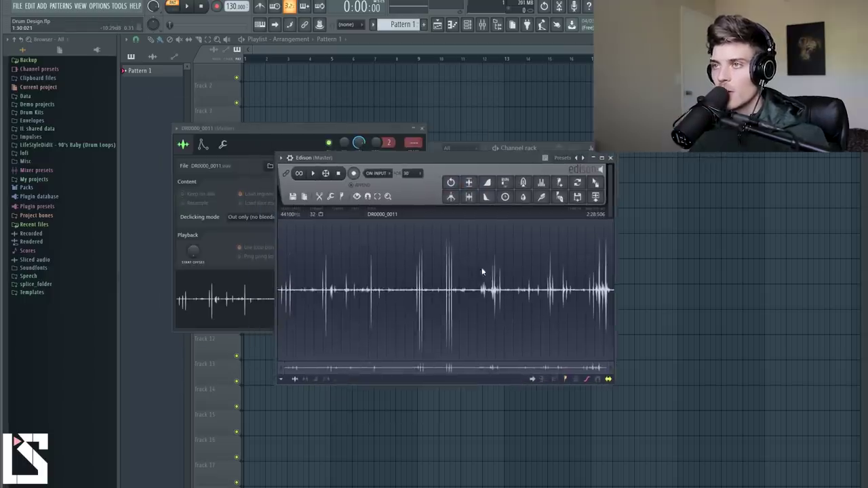
Step: Audition the separate hits along the DR0000_0011 recording to find usable drum sounds
scroll(482, 272, up, 3)
scroll(482, 271, left, 1)
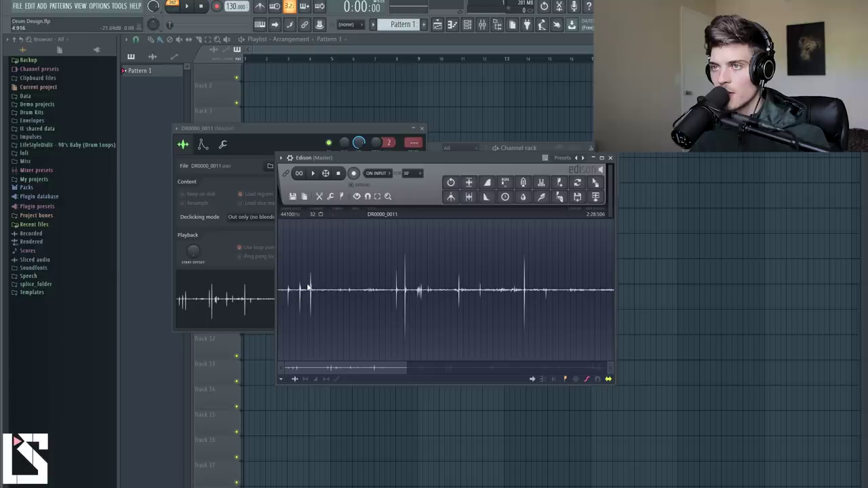
key(space)
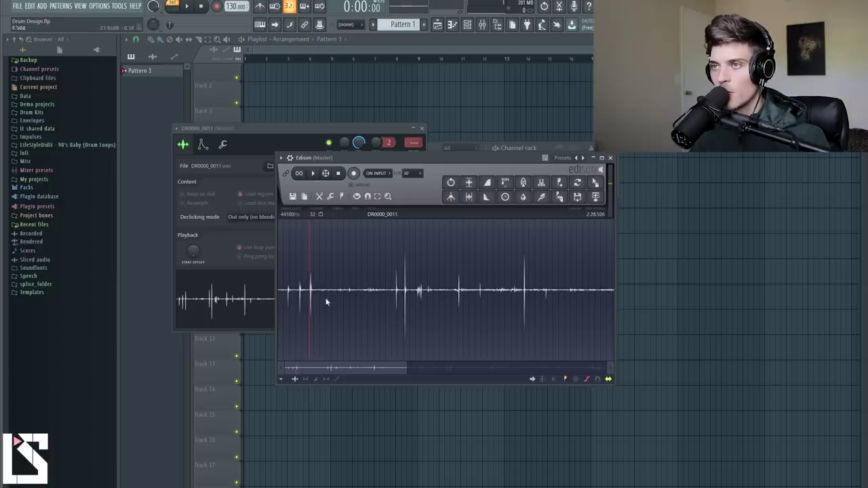
click(395, 292)
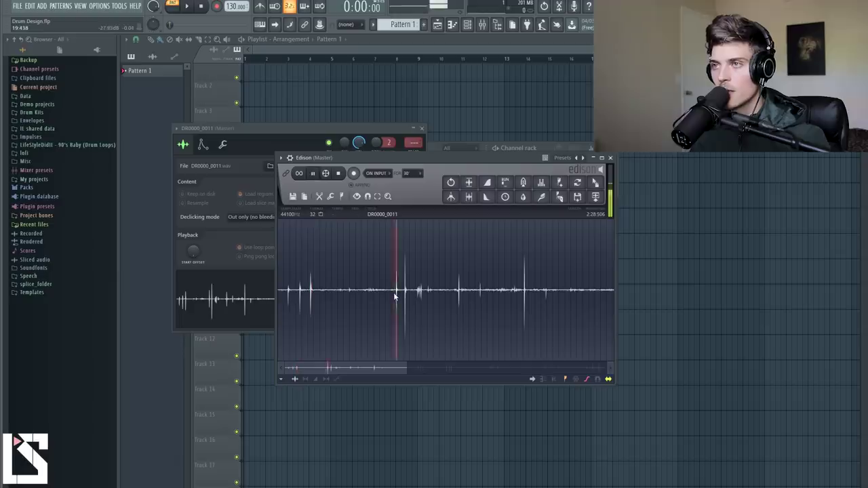
key(space)
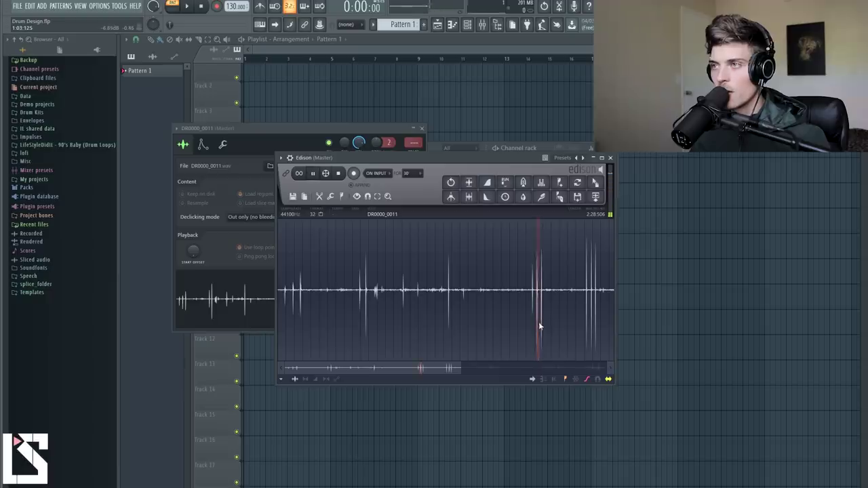
key(space)
drag(428, 368, 454, 368)
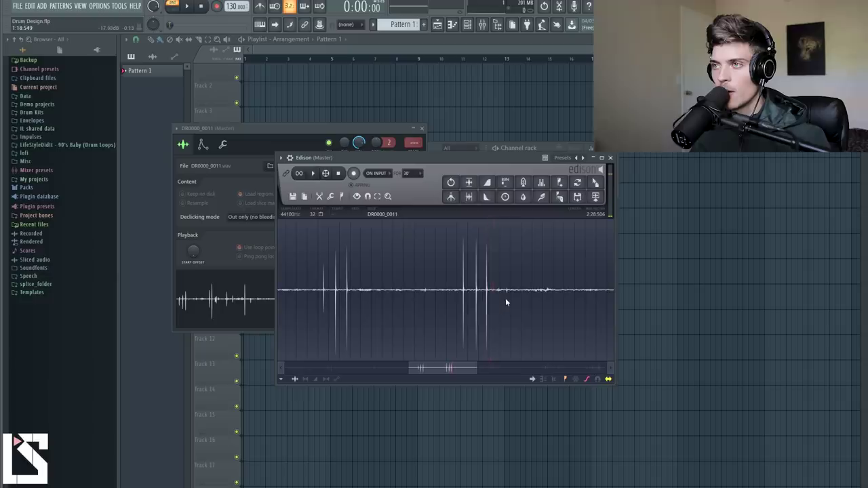
key(space)
Step: Select the third hit near the start of the recording, about 5.44 to 5.82 s, and add it to the channel rack as a new channel
scroll(505, 302, down, 4)
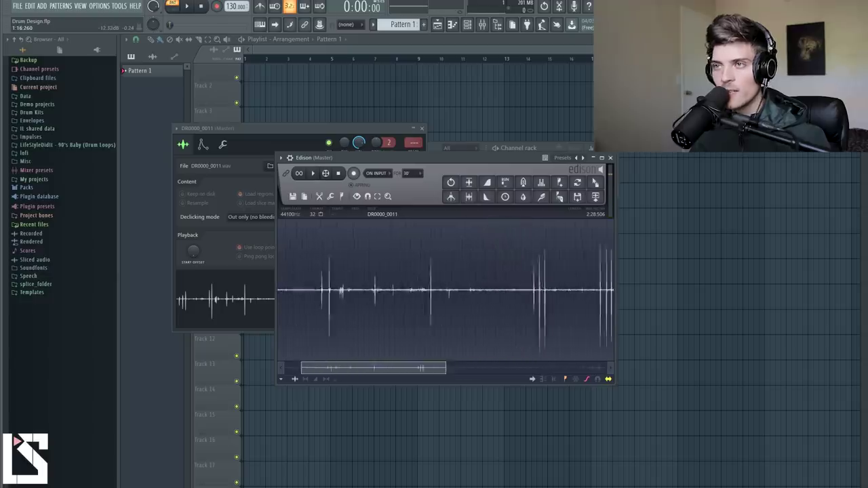
scroll(402, 301, up, 5)
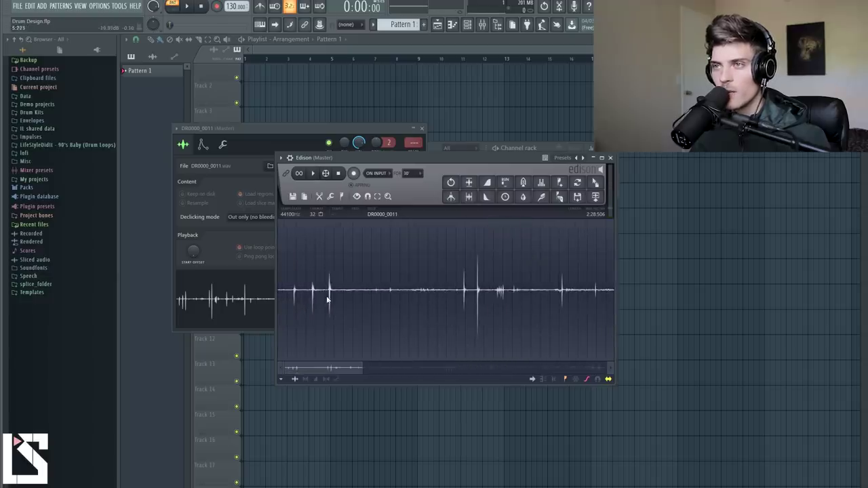
scroll(357, 299, up, 6)
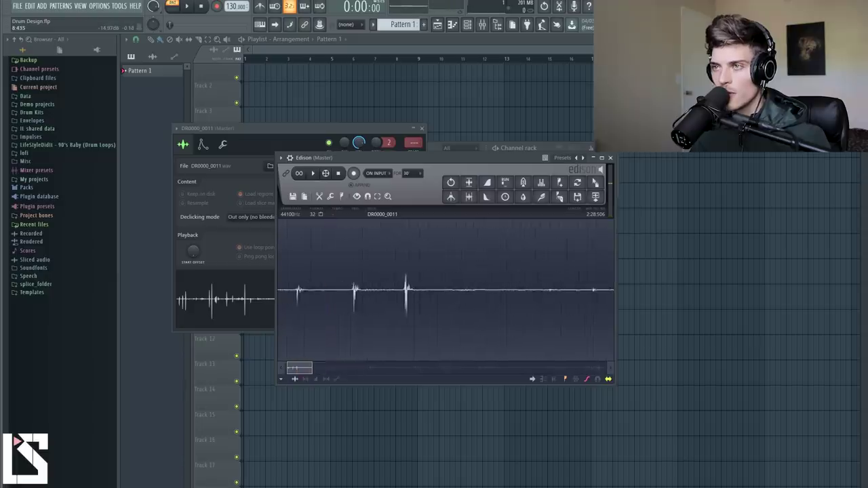
scroll(384, 311, up, 5)
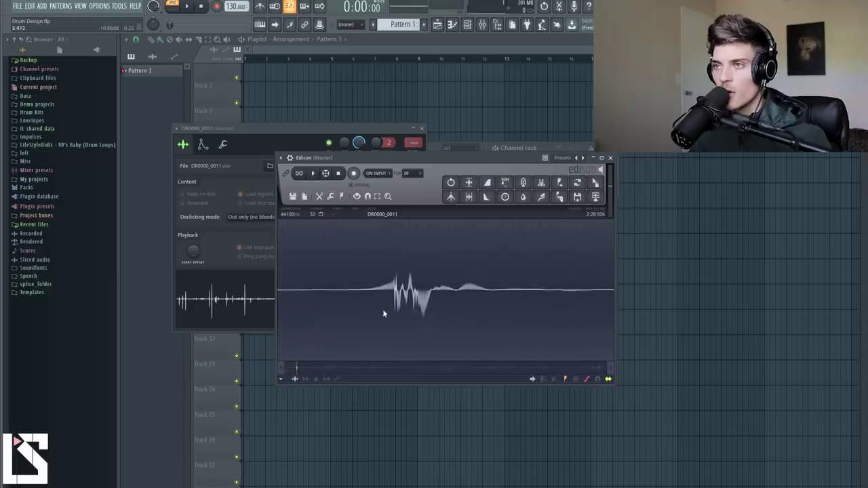
drag(361, 295, 496, 304)
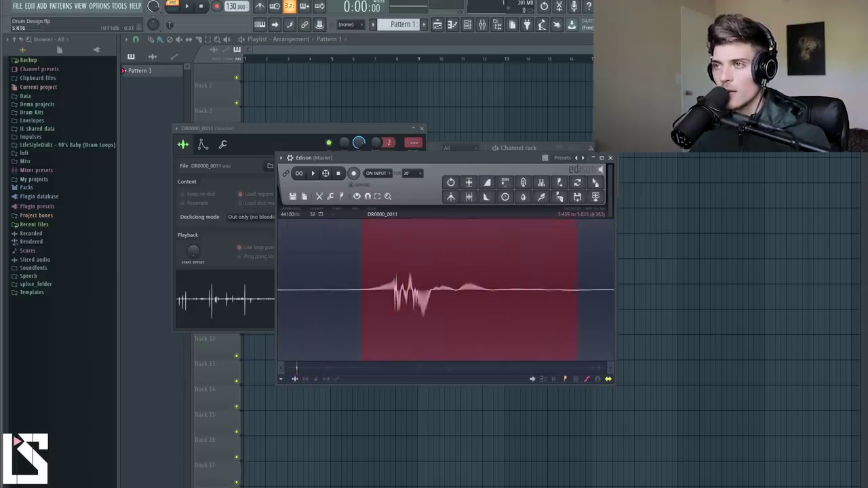
scroll(575, 312, down, 4)
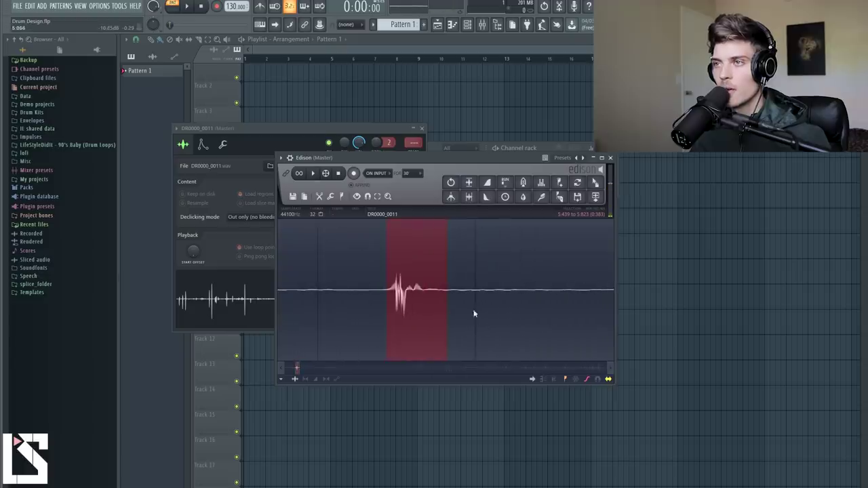
drag(595, 182, 460, 181)
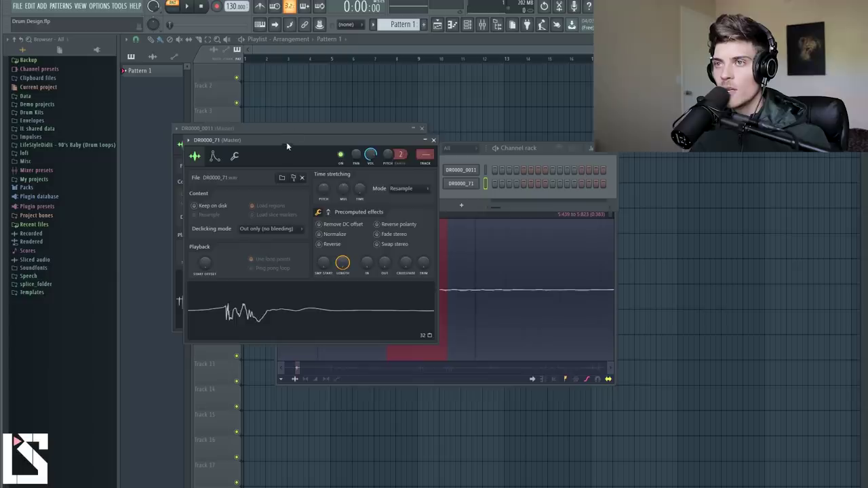
Step: Normalize the new DR0000_71 sample in its channel settings and open it in the audio editor
drag(287, 142, 437, 205)
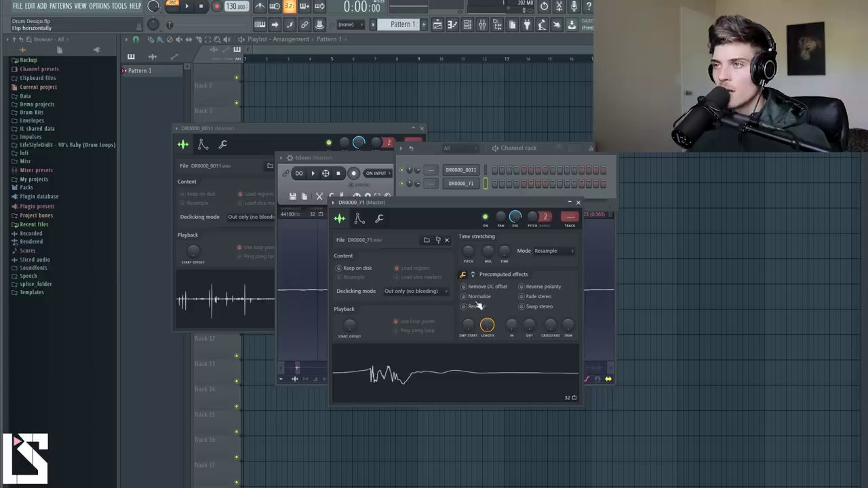
click(478, 299)
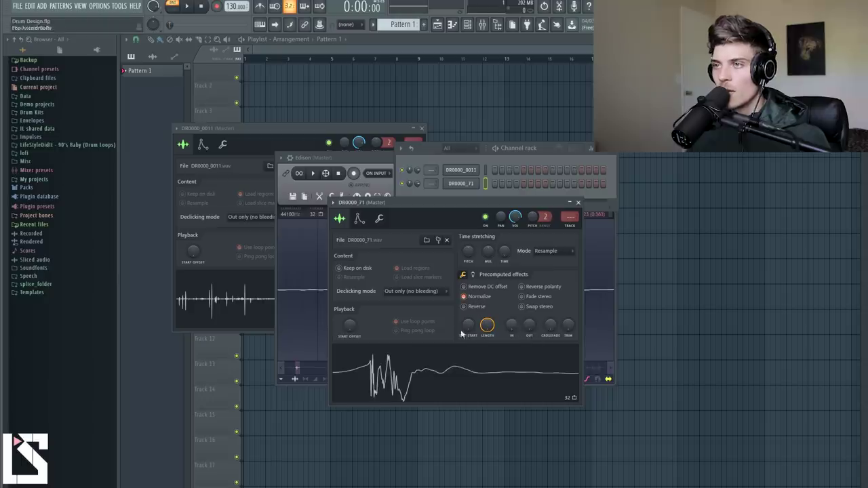
right_click(430, 378)
click(464, 400)
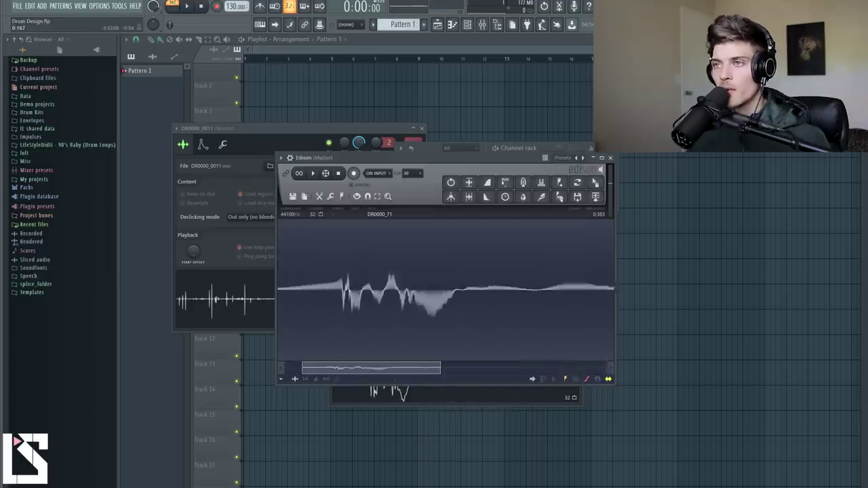
Step: Delete the first 0.048 s of lead-in before the hit and fade in the first 0.007 s of the remaining sample
scroll(403, 330, up, 1)
scroll(397, 328, left, 1)
drag(410, 298, 259, 318)
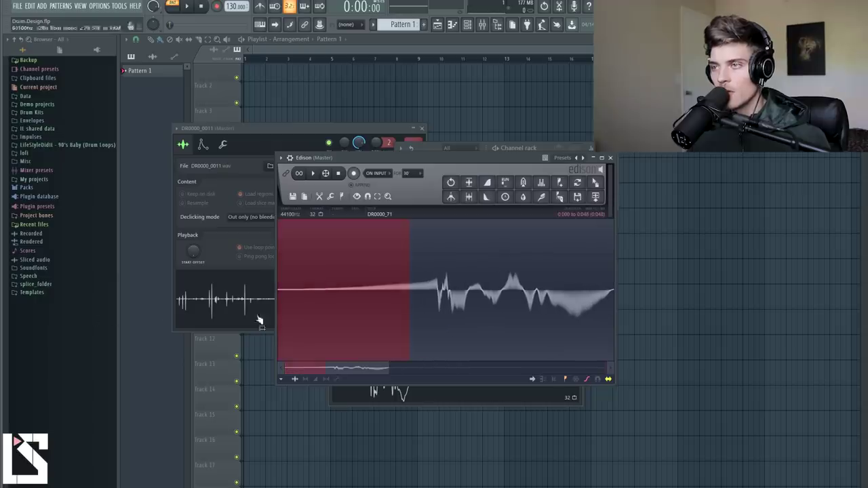
key(Delete)
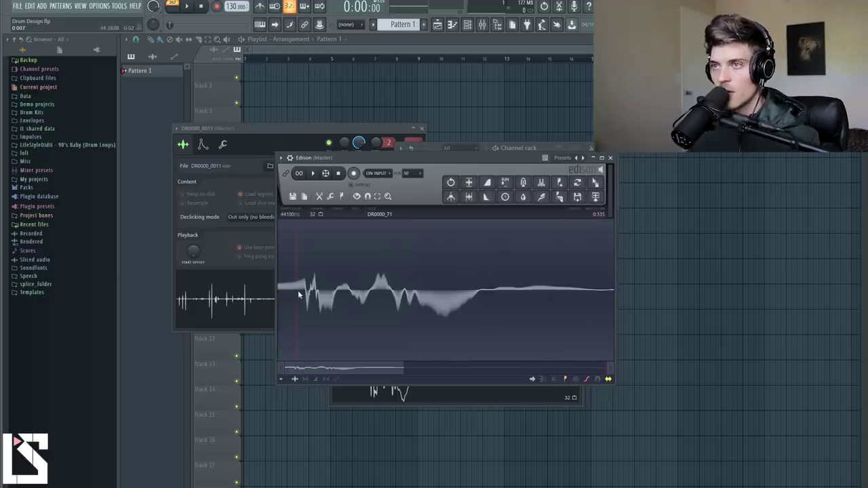
click(487, 184)
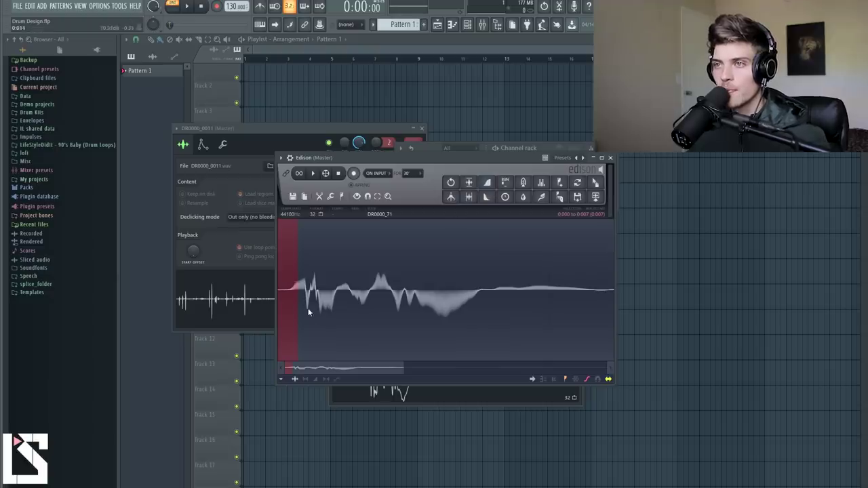
Step: Fade out the sample's tail from about 0.164 s to its end
drag(287, 292, 426, 293)
scroll(466, 299, down, 3)
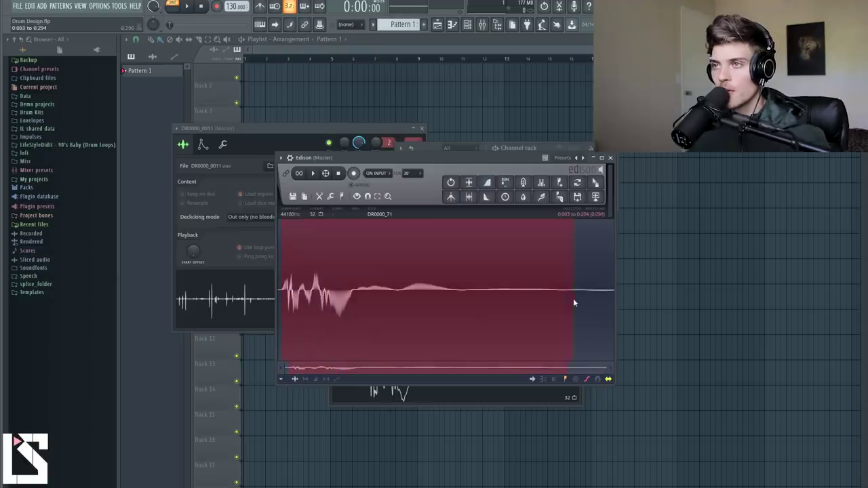
click(443, 277)
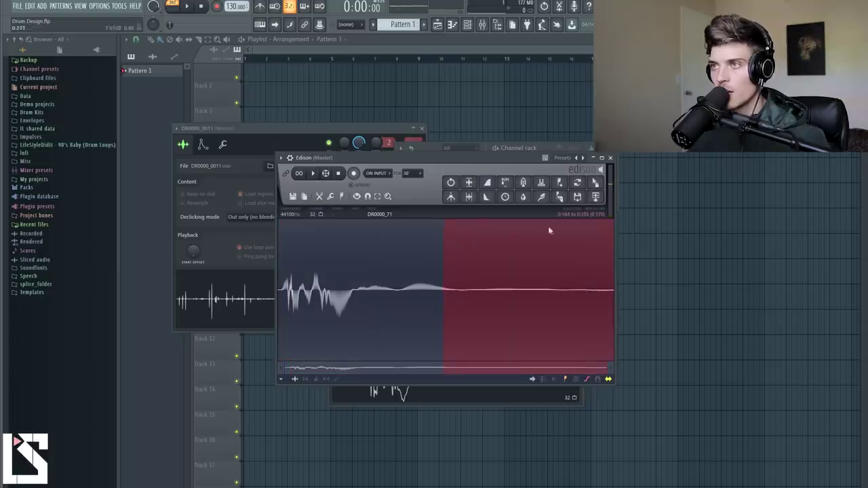
click(487, 198)
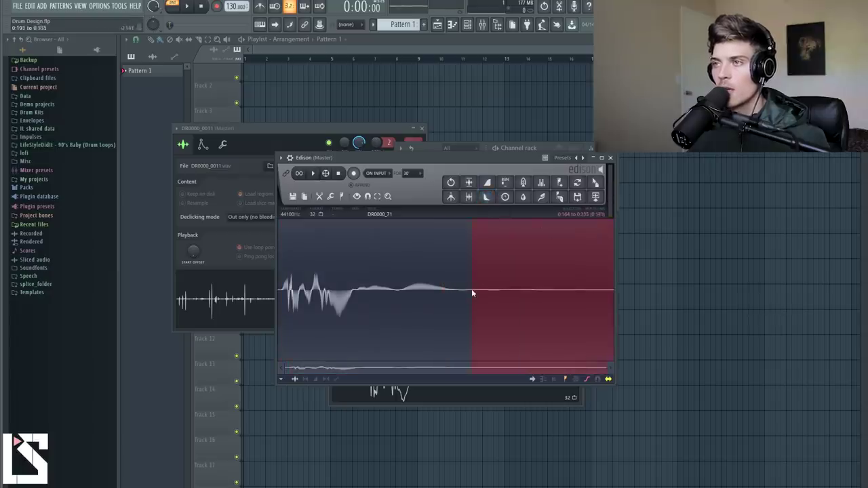
Step: Select the hit from about 0.003 to 0.193 s and normalize it
drag(471, 289, 285, 298)
scroll(326, 304, up, 3)
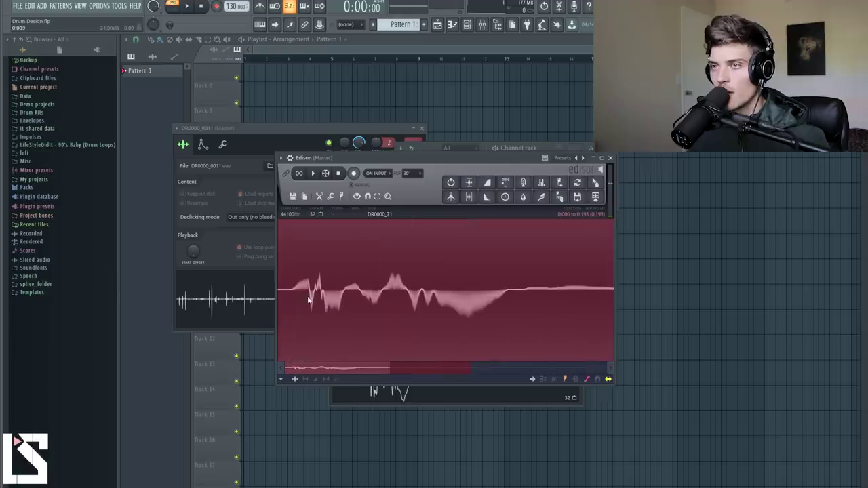
scroll(344, 297, down, 3)
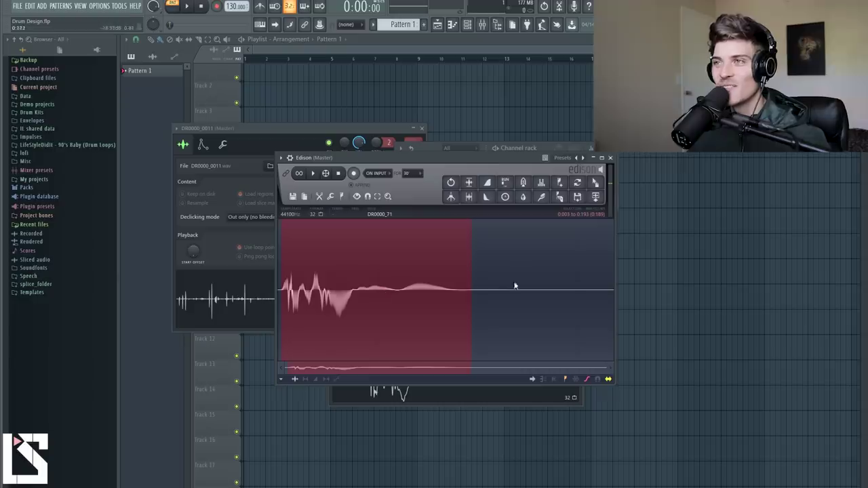
click(469, 183)
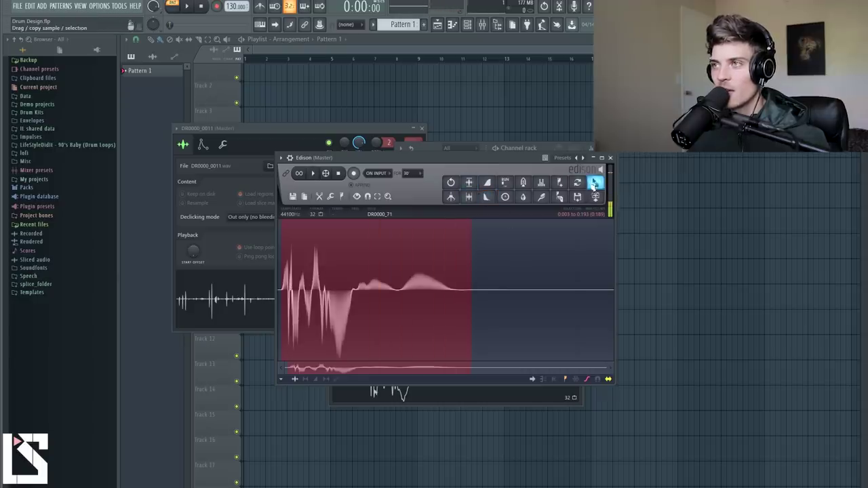
Step: Add the normalized selection to the channel rack as a new channel
click(596, 197)
drag(595, 197, 458, 195)
click(457, 195)
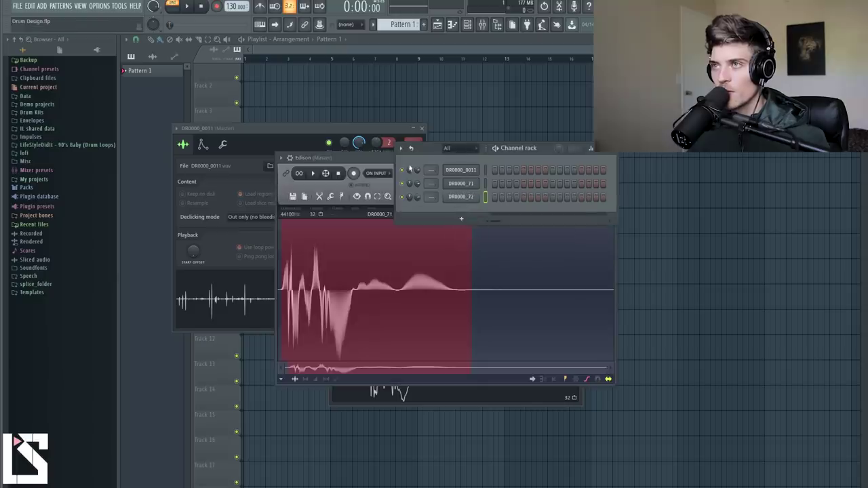
Step: Close the sampler windows and the Edison window to clear the workspace
click(421, 128)
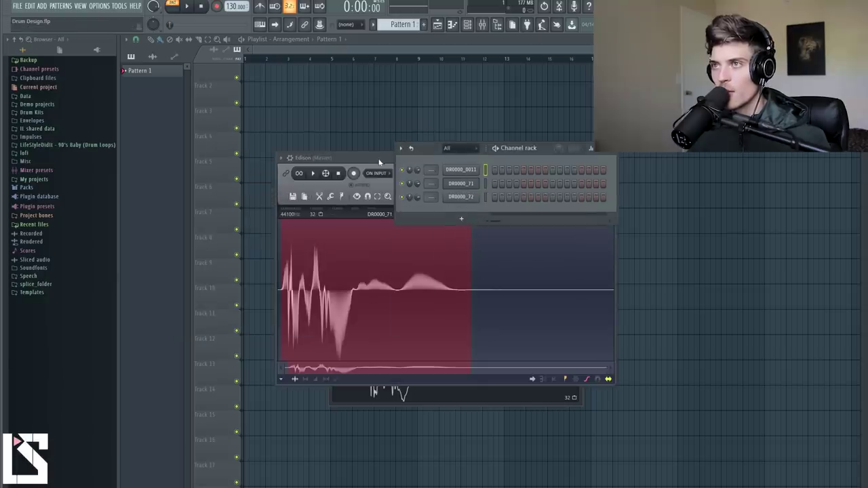
click(379, 161)
click(609, 159)
key(F9)
Step: Rename the DR0000_72 channel as Kick and close its settings window
click(466, 198)
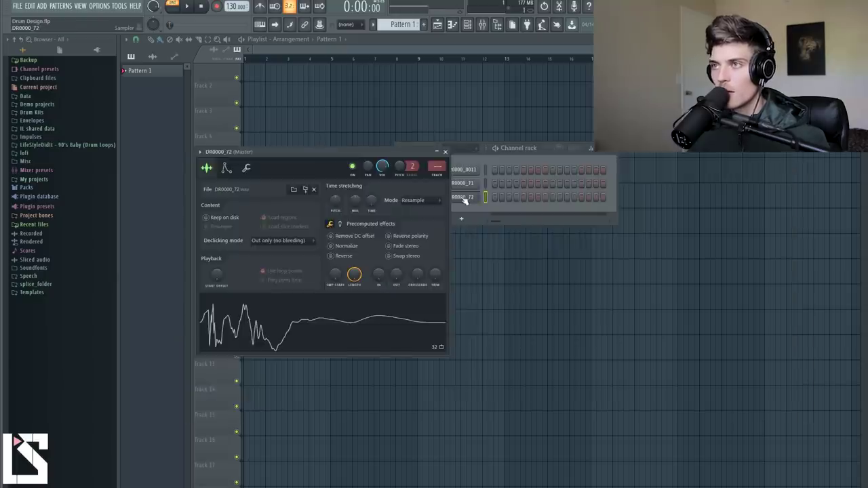
key(F2)
text(Kick)
key(Return)
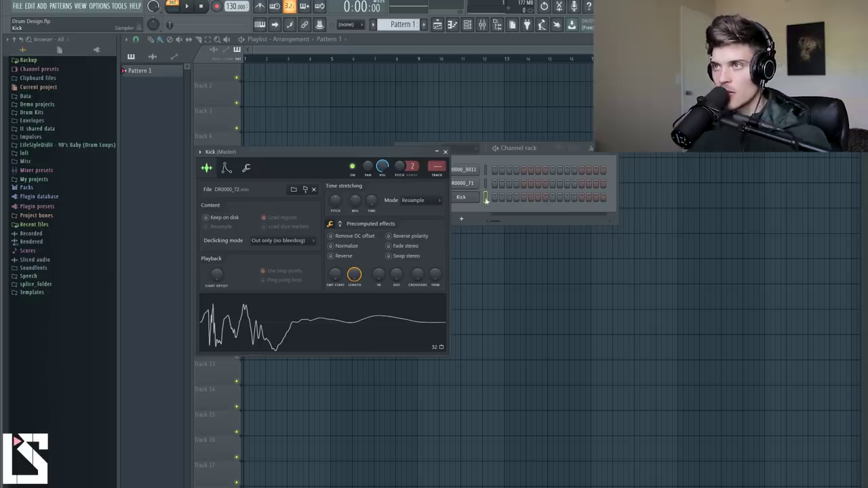
click(444, 152)
Step: Route the Kick channel to mixer insert 6 and bring the channel rack forward
click(482, 24)
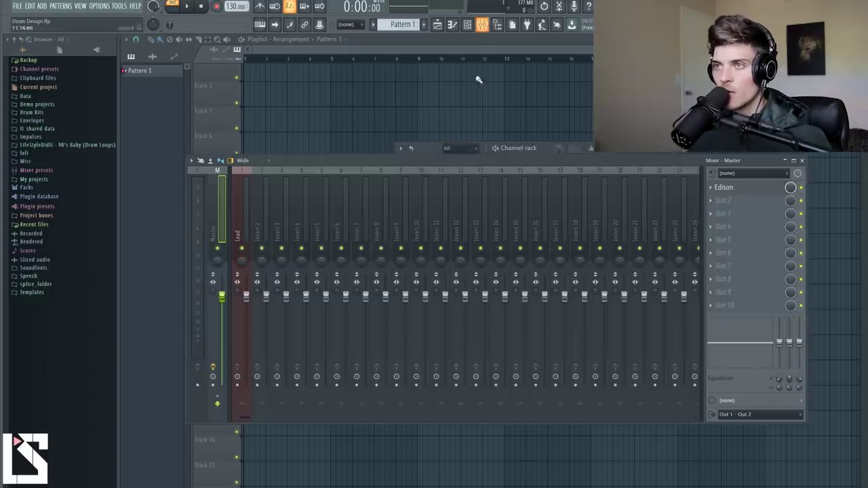
right_click(340, 222)
mouse_move(389, 242)
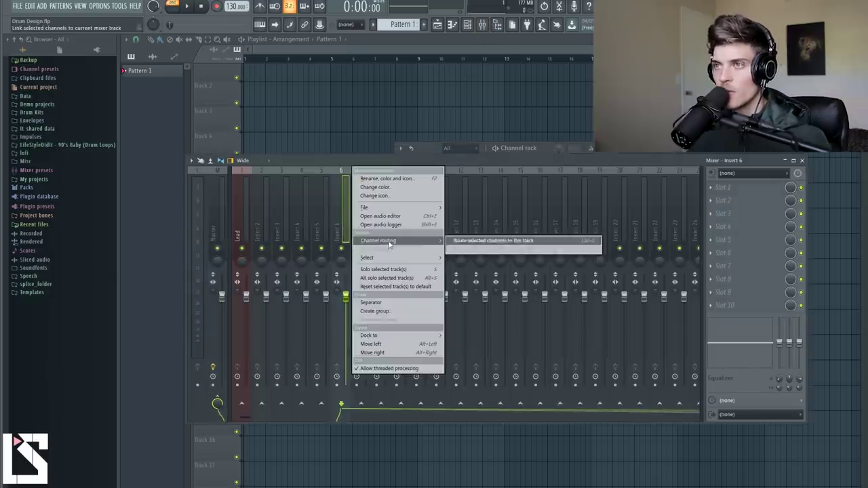
click(469, 241)
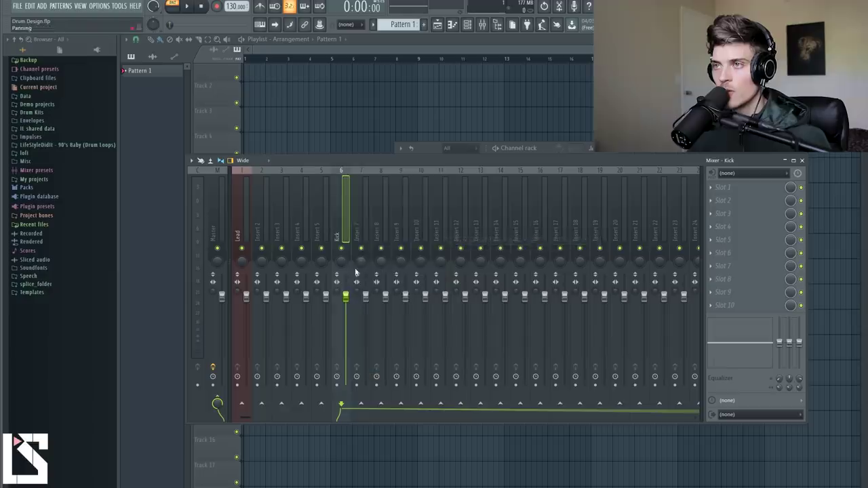
click(451, 149)
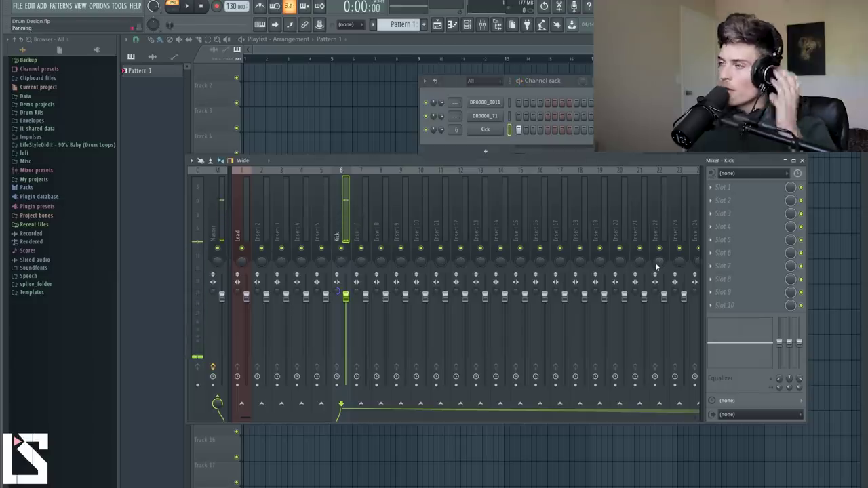
Step: Add Fruity Parametric EQ 2 to slot 2 of the Kick insert and move its window clear of the Kick track
click(721, 200)
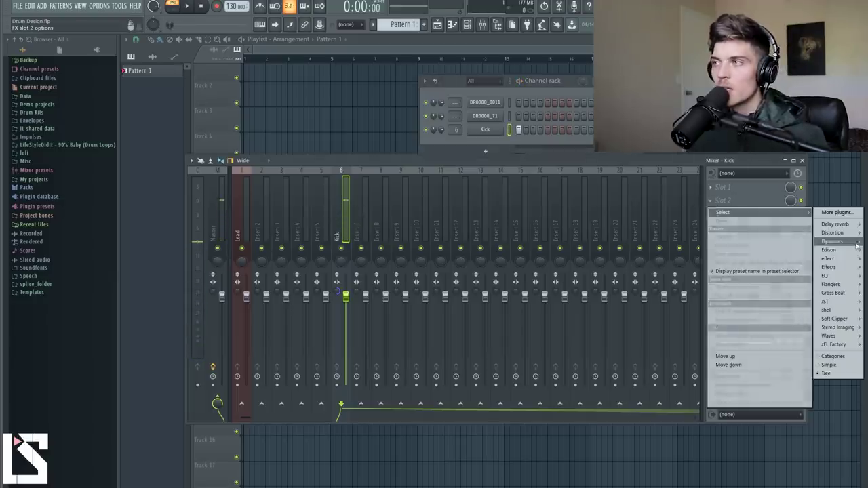
mouse_move(840, 277)
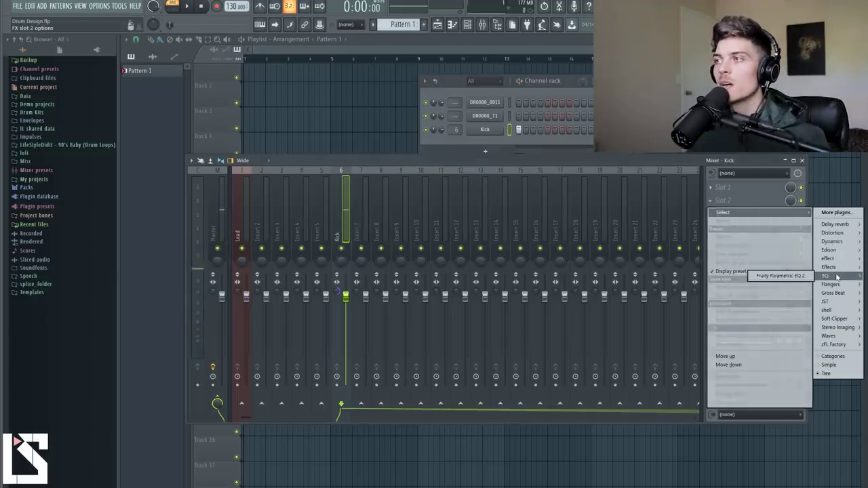
click(803, 277)
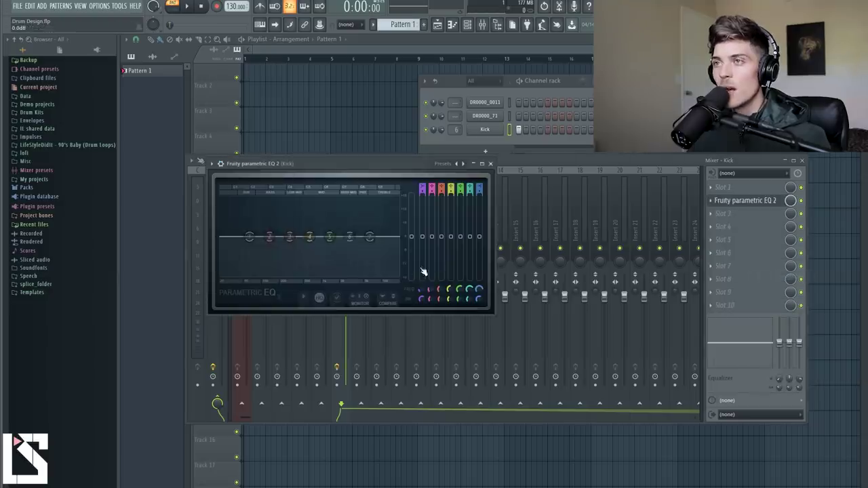
drag(349, 165, 488, 208)
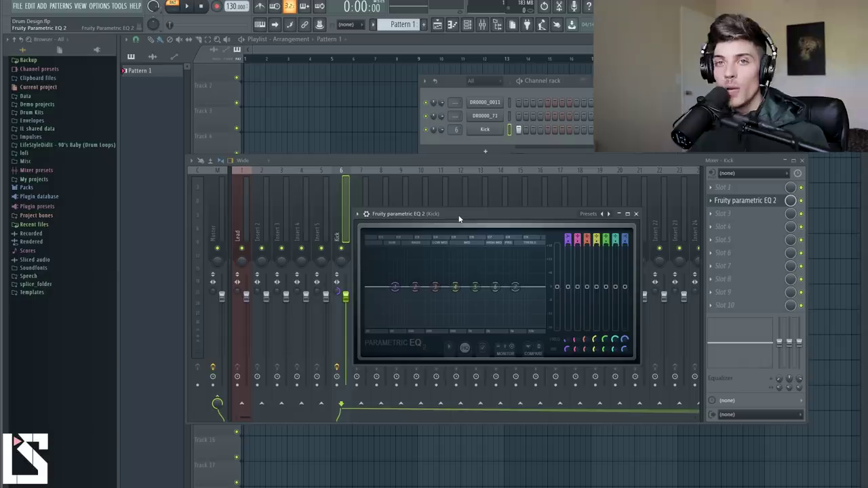
drag(456, 220, 460, 199)
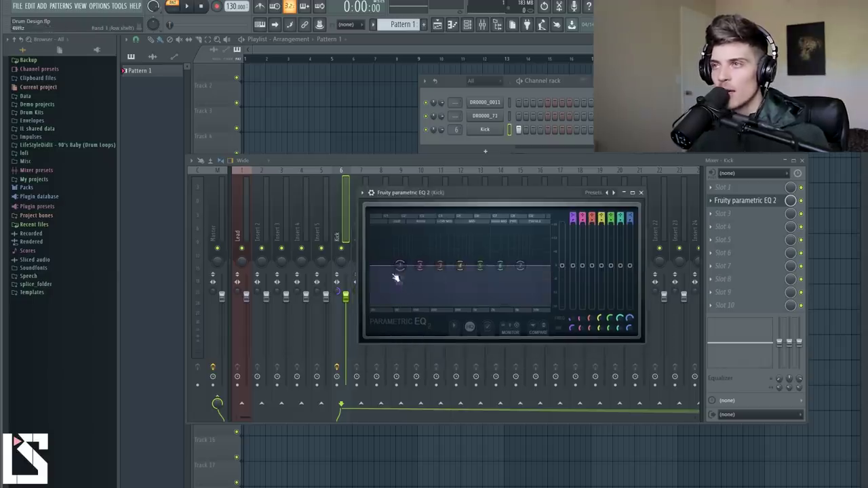
Step: Load the EQ's Low Cut preset to high-pass the kick at about 27 Hz on band 1, and audition it
click(592, 194)
click(608, 217)
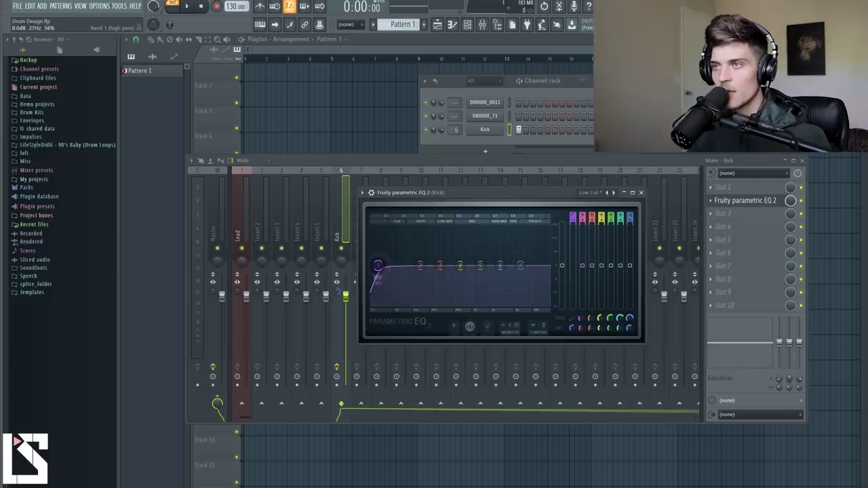
key(space)
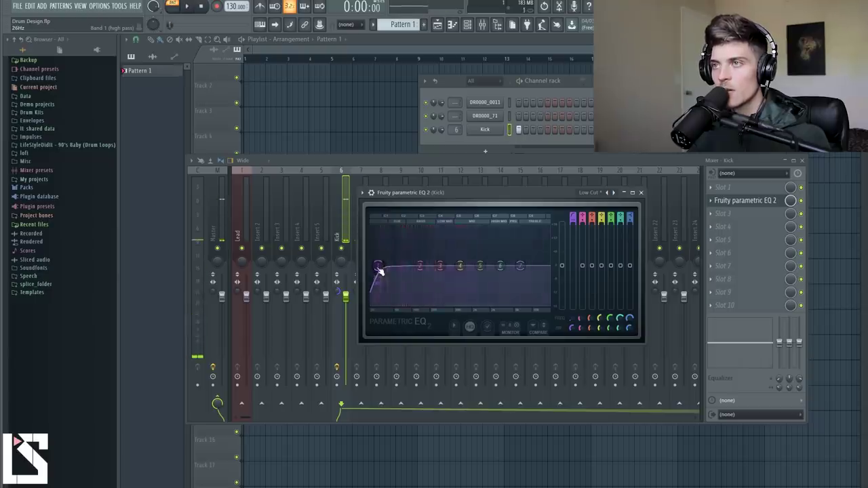
Step: Boost EQ band 2 around 50 Hz to strengthen the kick's low end, and play the kick
drag(378, 270, 399, 253)
key(space)
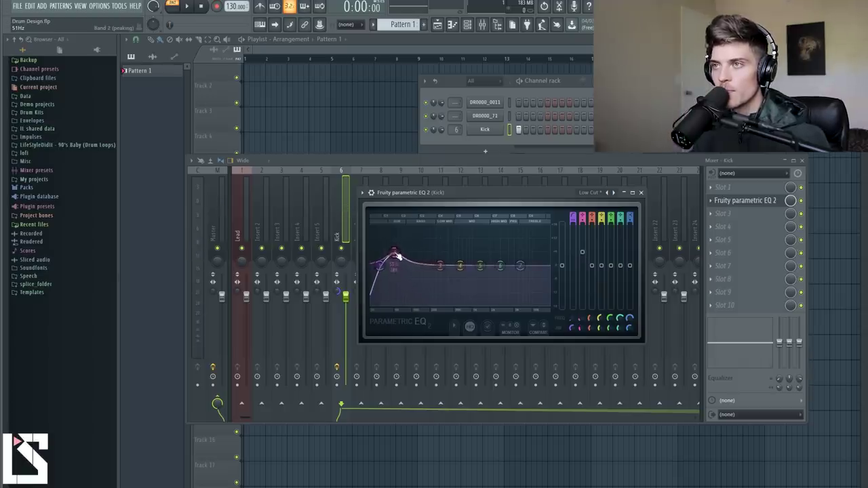
key(space)
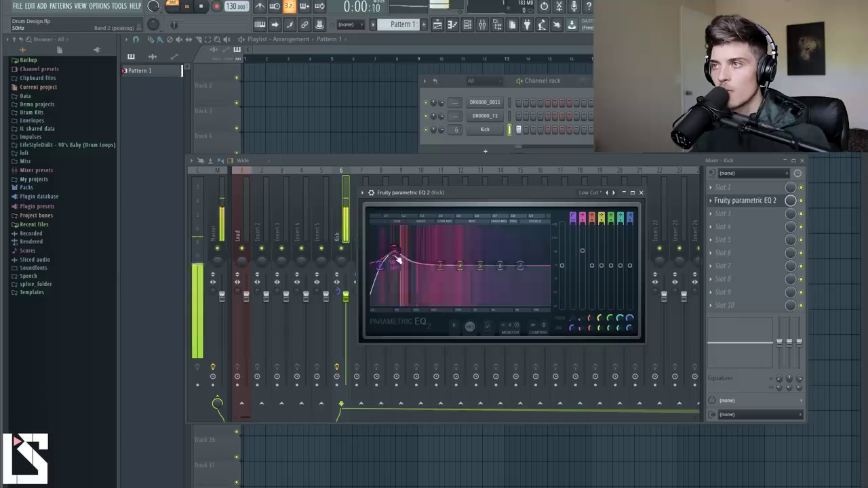
key(space)
Step: Add a fade-out to the sample in the Kick channel's sampler settings, audition it and close the settings
click(485, 129)
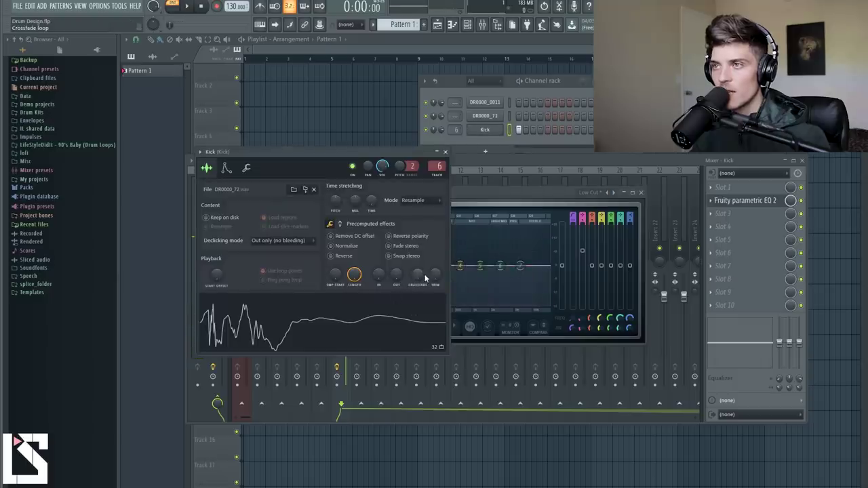
drag(394, 277, 395, 264)
click(367, 341)
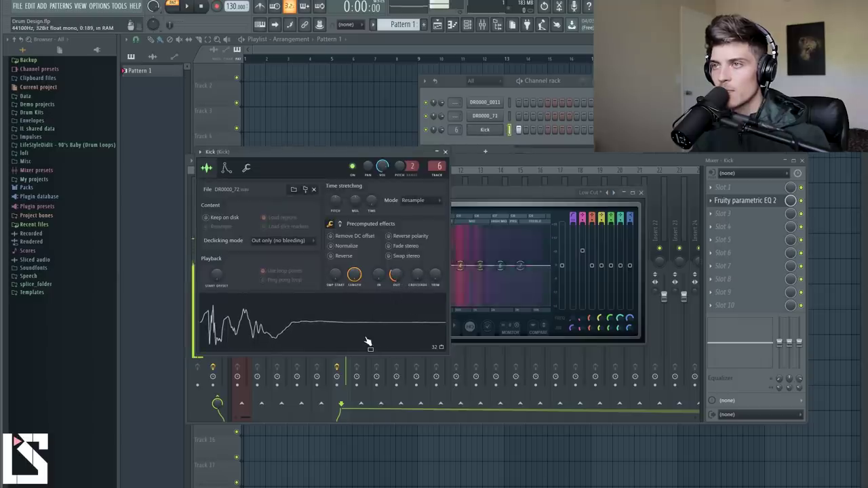
click(382, 317)
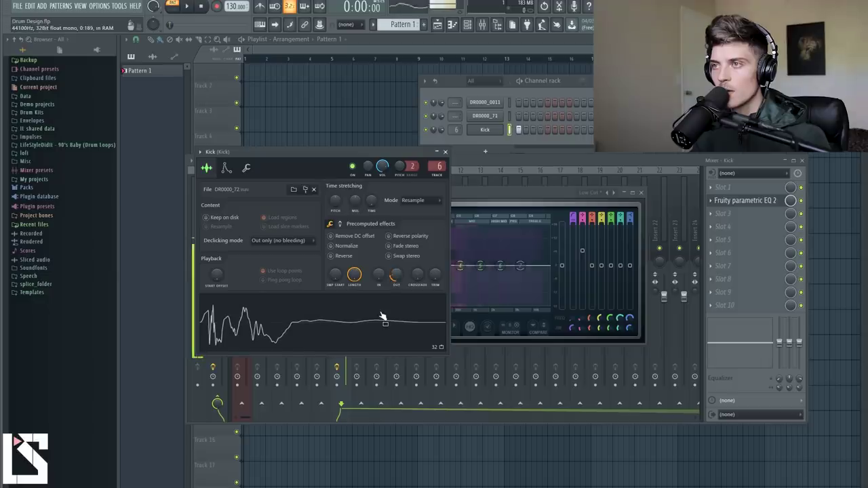
click(445, 151)
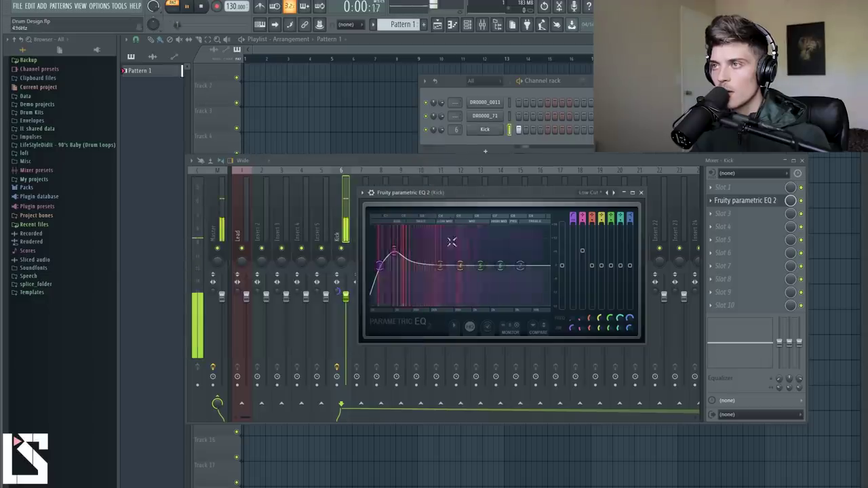
Step: Cut EQ band 3 at about 446 Hz with a 14% bandwidth, ease the cut slightly and audition the kick
scroll(445, 245, down, 3)
drag(444, 247, 451, 234)
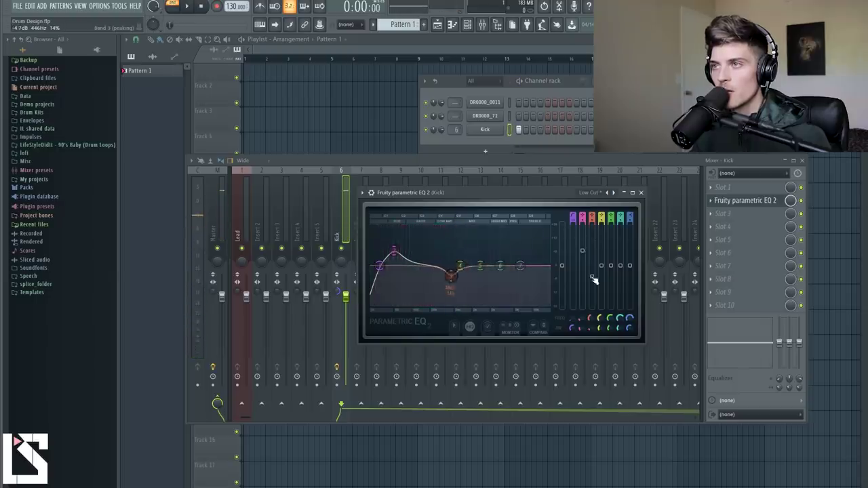
key(space)
key(space)
key(space)
key(space)
key(space)
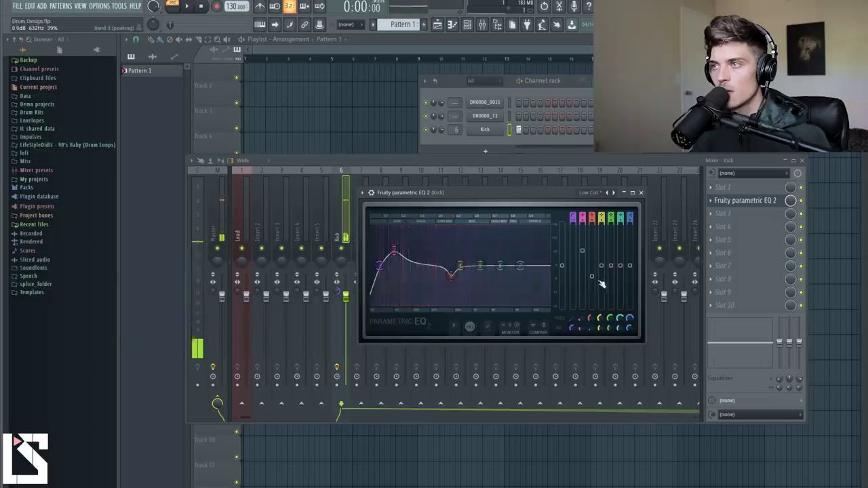
drag(592, 276, 592, 268)
key(space)
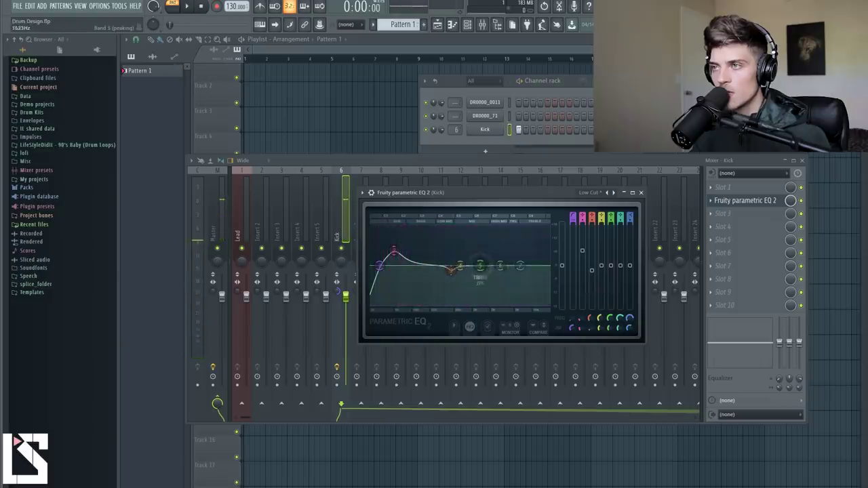
Step: Boost EQ band 5 around 3861 Hz while the kick plays, and close the EQ
key(space)
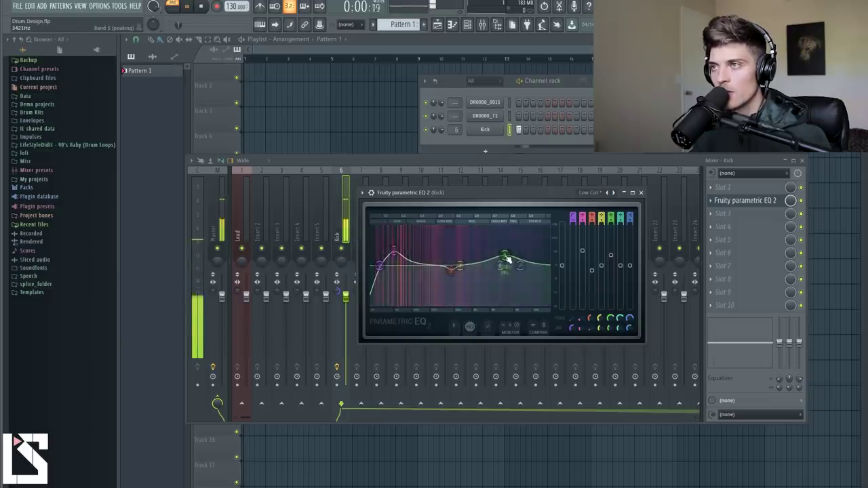
drag(507, 260, 510, 261)
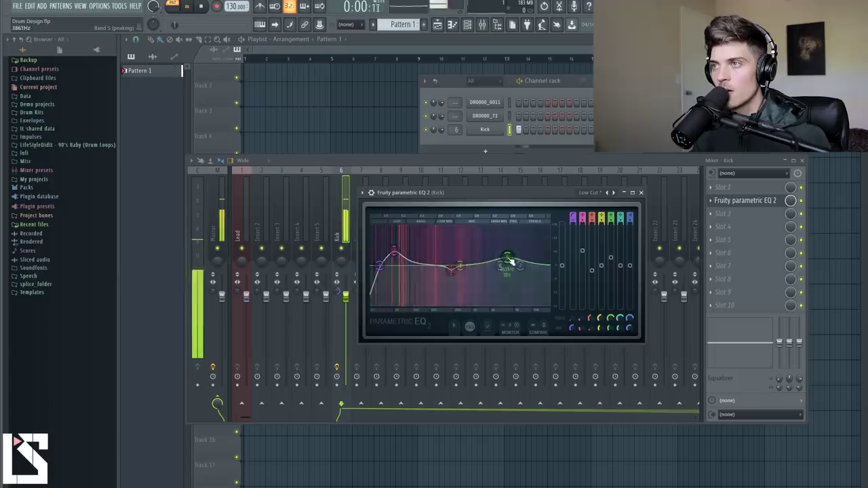
key(space)
click(641, 193)
Step: Try a high-shelf cut on EQ band 7 around 1570 Hz, reset the band and close the EQ
click(746, 201)
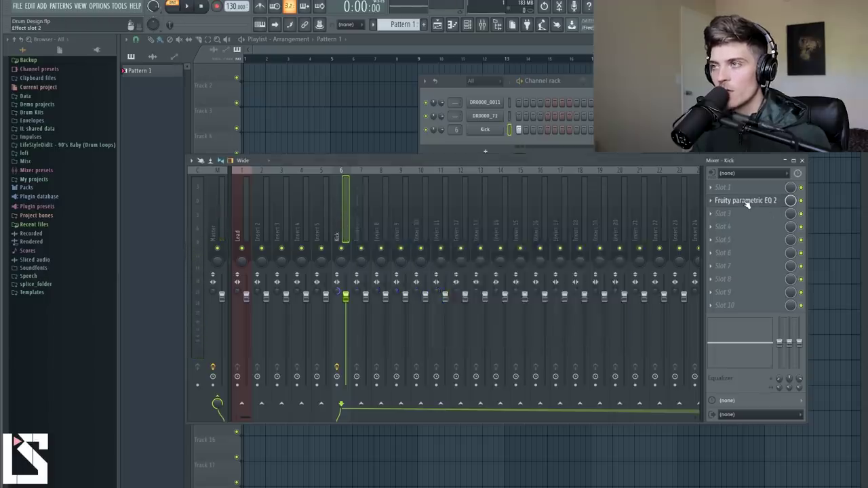
click(747, 204)
drag(527, 274, 484, 305)
key(space)
right_click(485, 306)
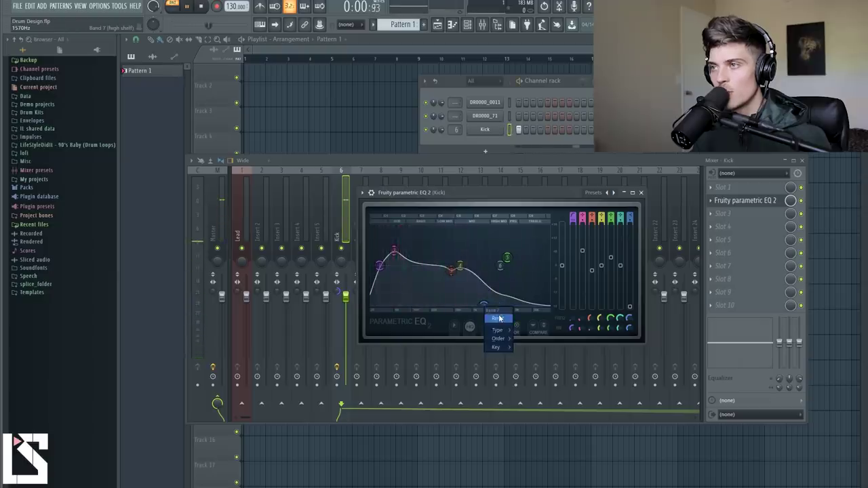
click(499, 319)
key(space)
click(641, 193)
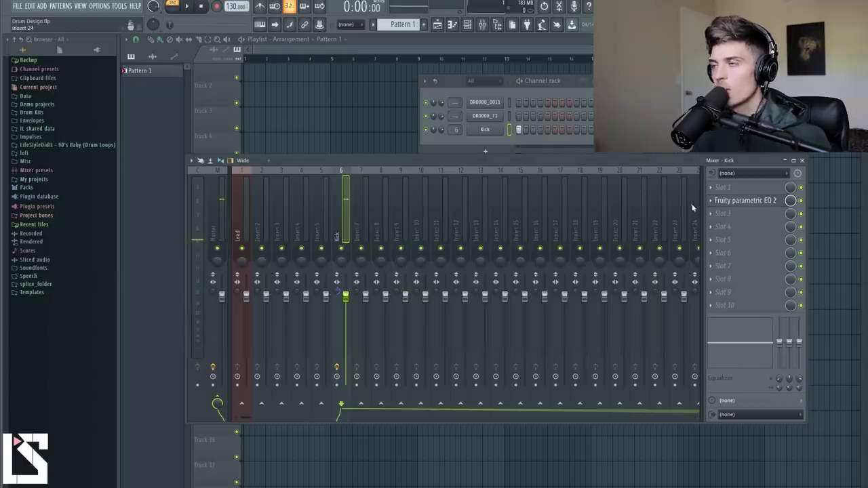
Step: Add RBass Stereo to slot 3 of the Kick insert and move its window to the middle of the mixer
click(711, 214)
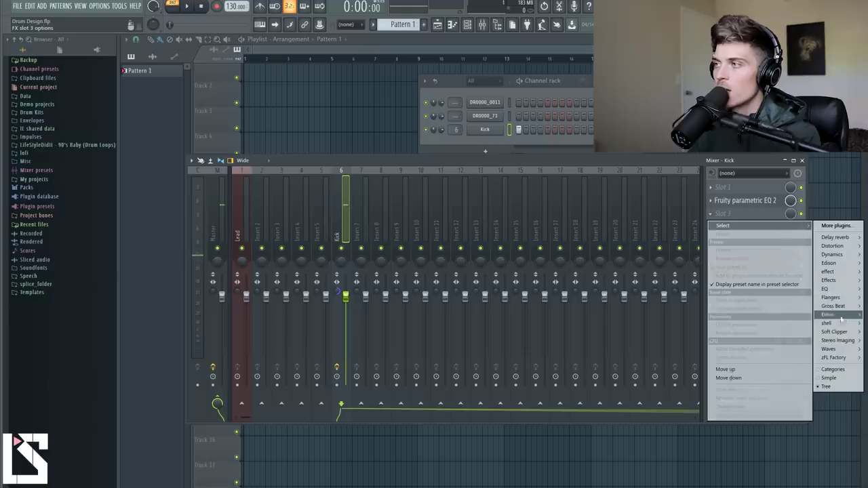
mouse_move(839, 349)
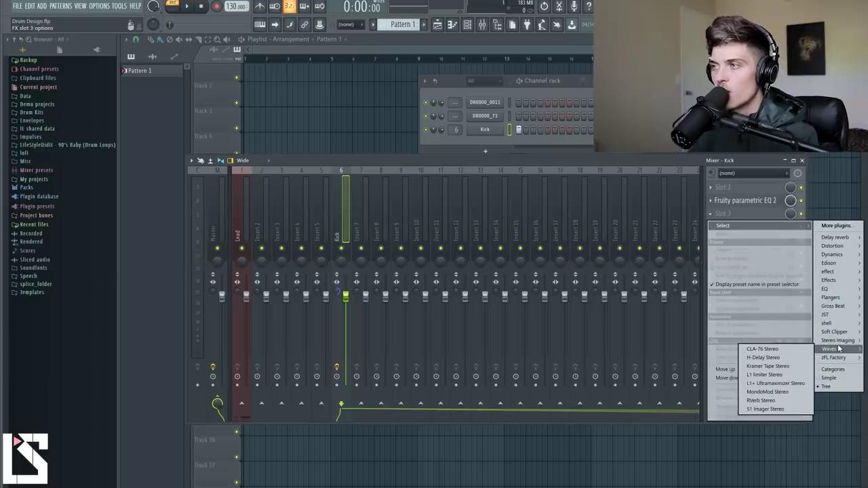
mouse_move(835, 325)
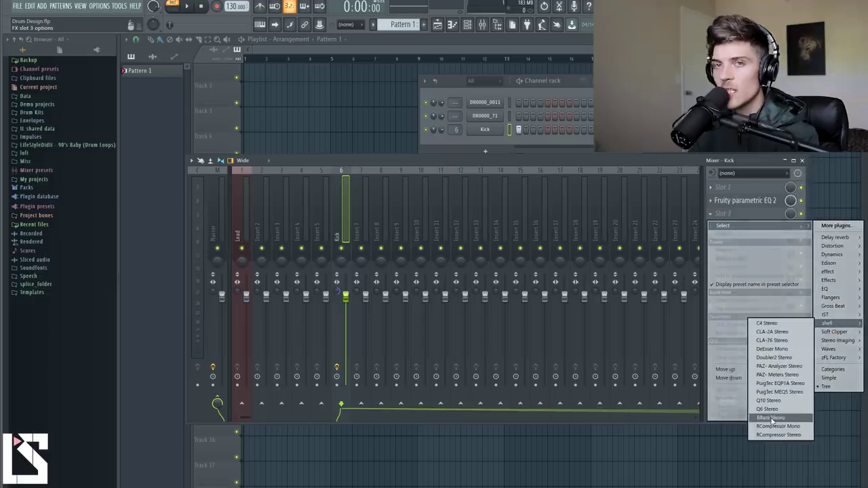
click(772, 418)
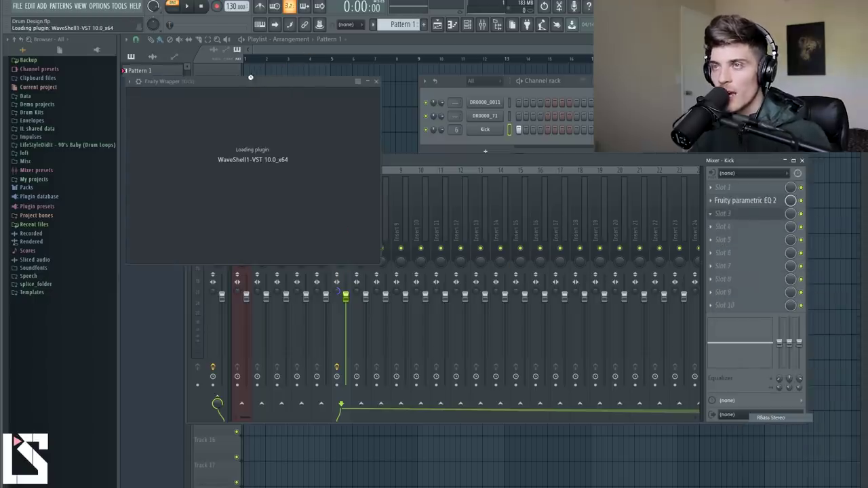
drag(189, 82, 452, 139)
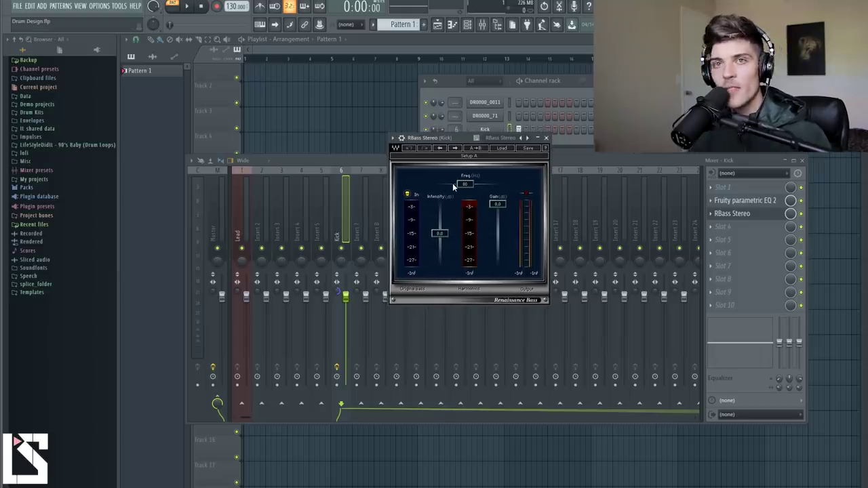
Step: Compare the kick with RBass Stereo bypassed and enabled, playing it repeatedly
key(space)
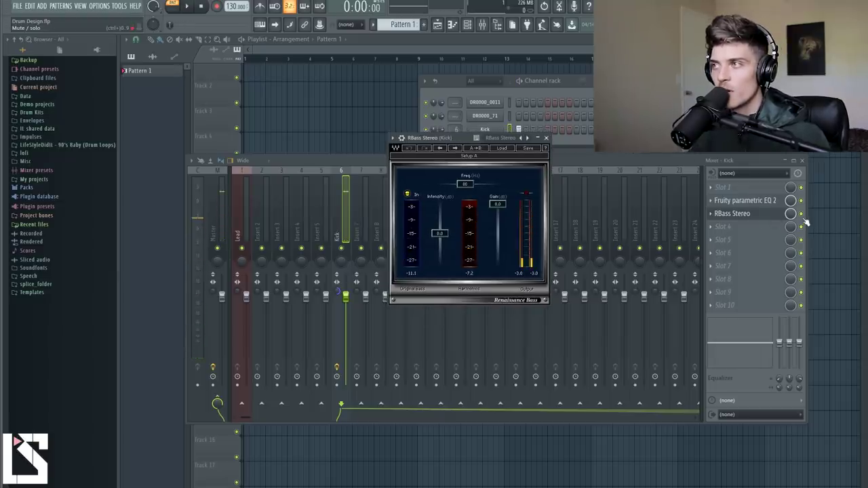
click(801, 213)
key(space)
key(space)
key(space)
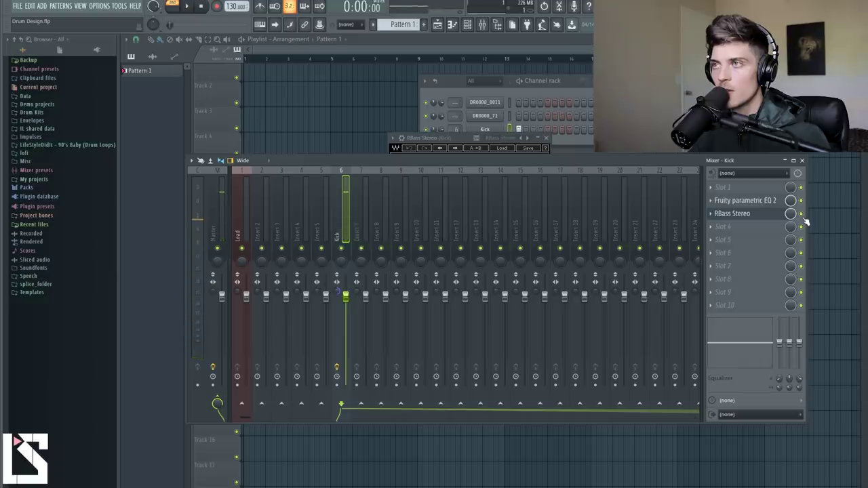
key(space)
key(space)
key(space)
key(space)
click(462, 139)
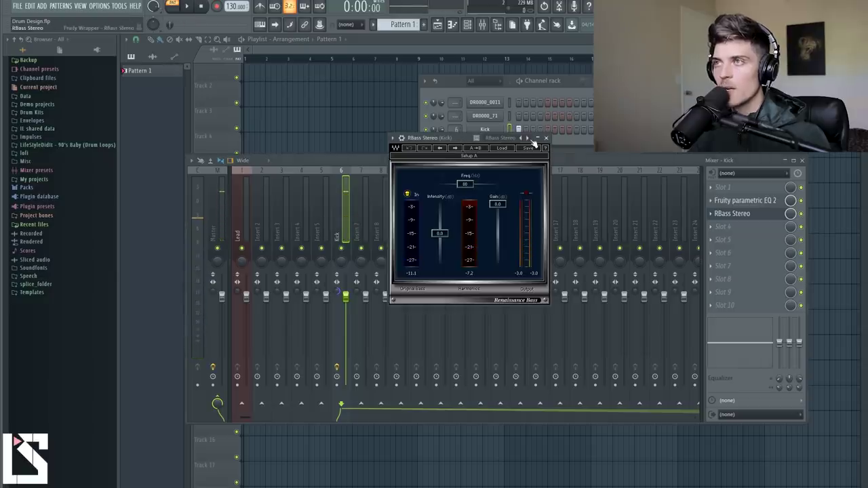
Step: Audition the RBass presets on the kick, settle on Bombastic and lower its intensity to about 1.9 dB
click(456, 148)
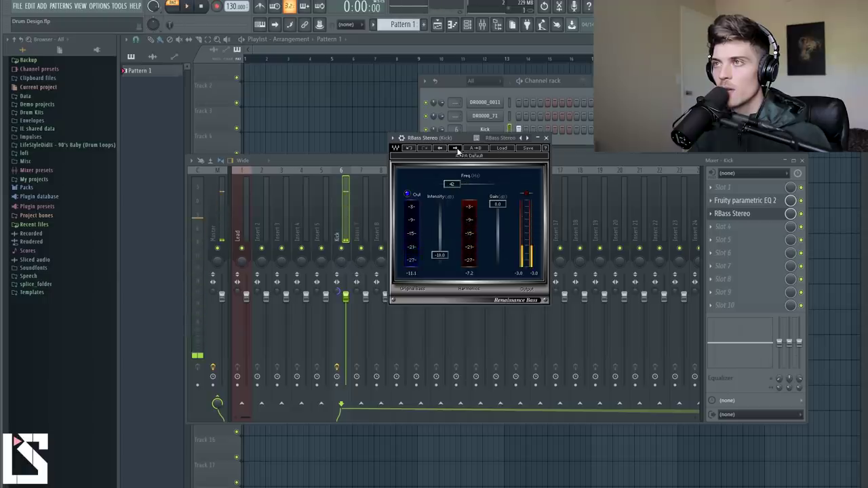
click(457, 148)
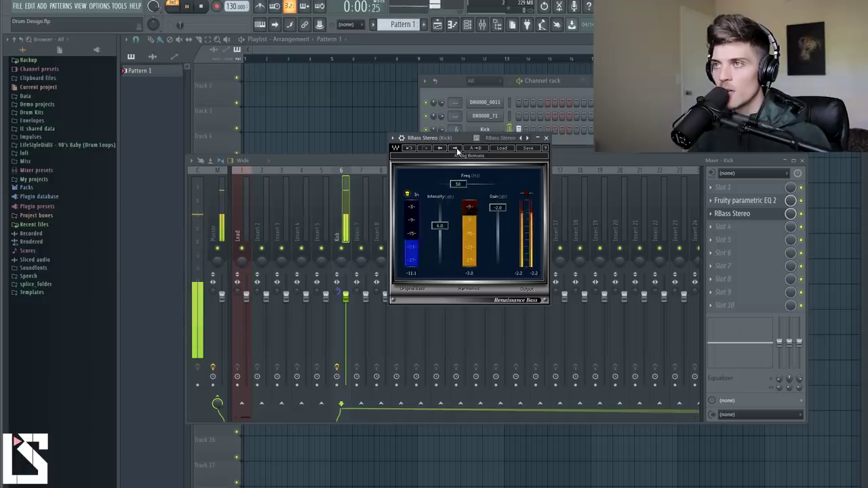
key(space)
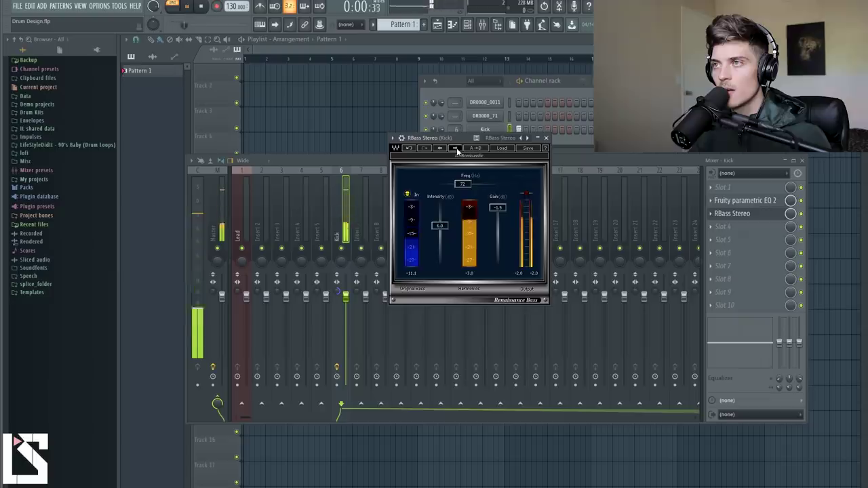
click(456, 148)
click(457, 148)
key(space)
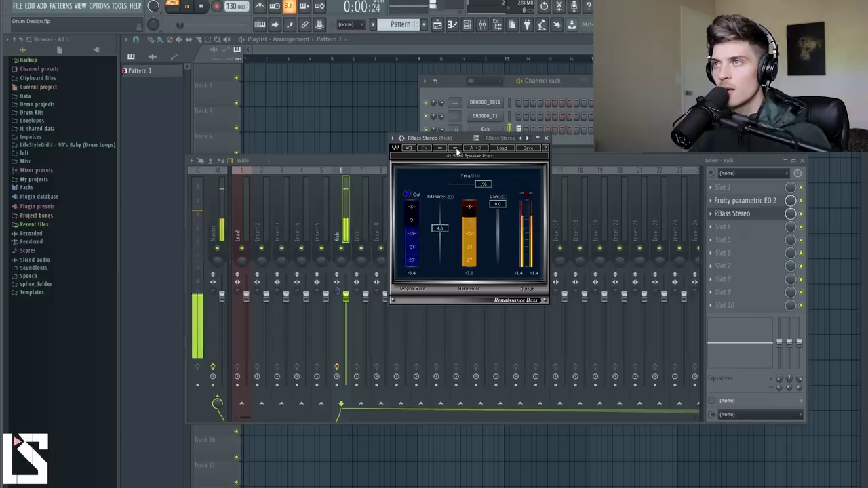
click(445, 149)
click(445, 151)
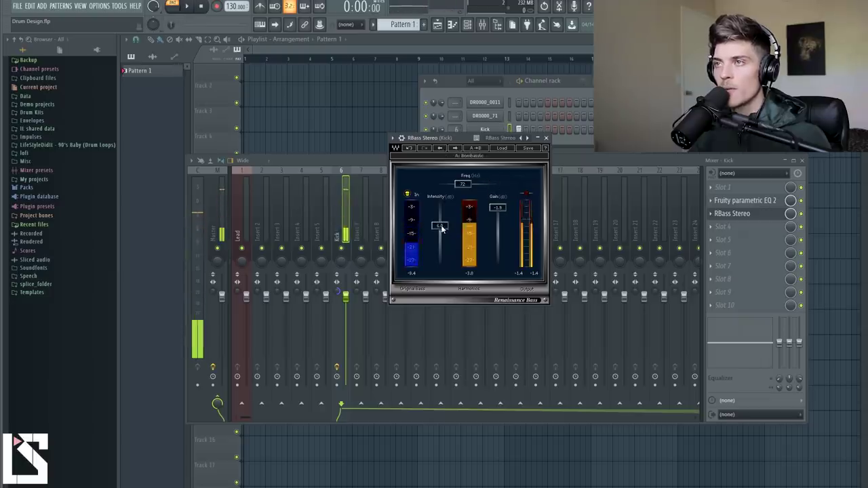
drag(440, 226, 440, 231)
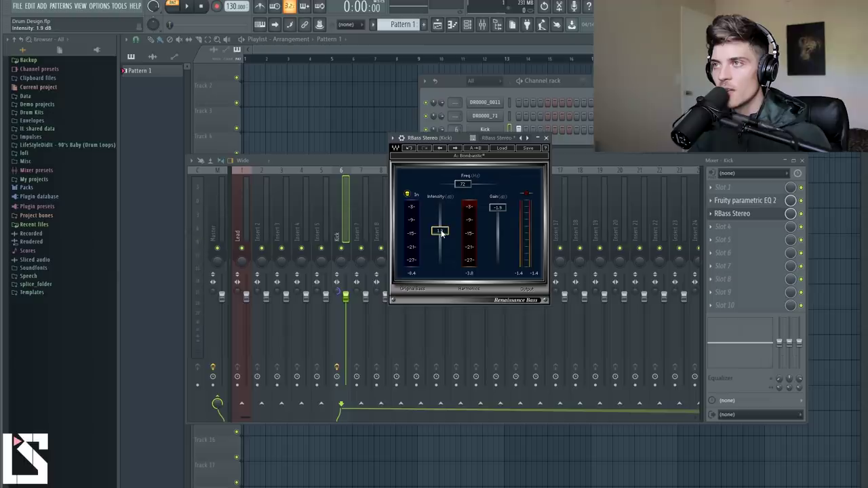
Step: Tune the RBass frequency to 76 Hz while playing the kick, and compare the kick with its insert effects off and on
key(space)
drag(460, 184, 461, 190)
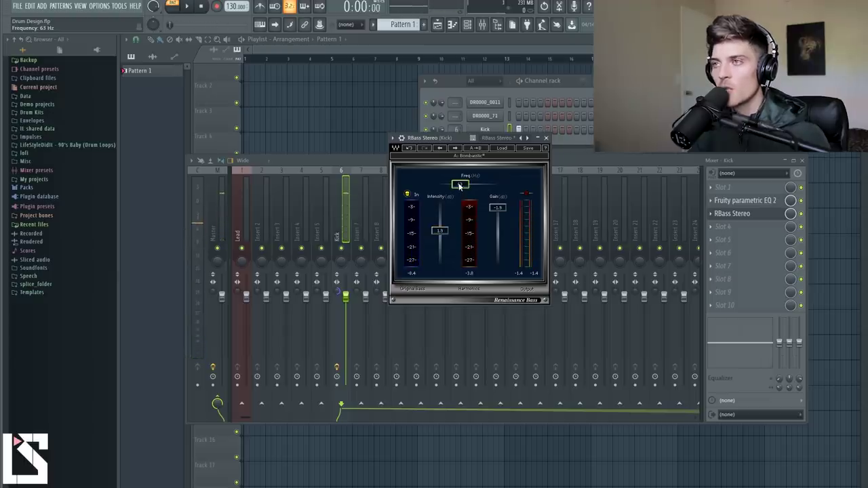
key(space)
drag(462, 186, 462, 178)
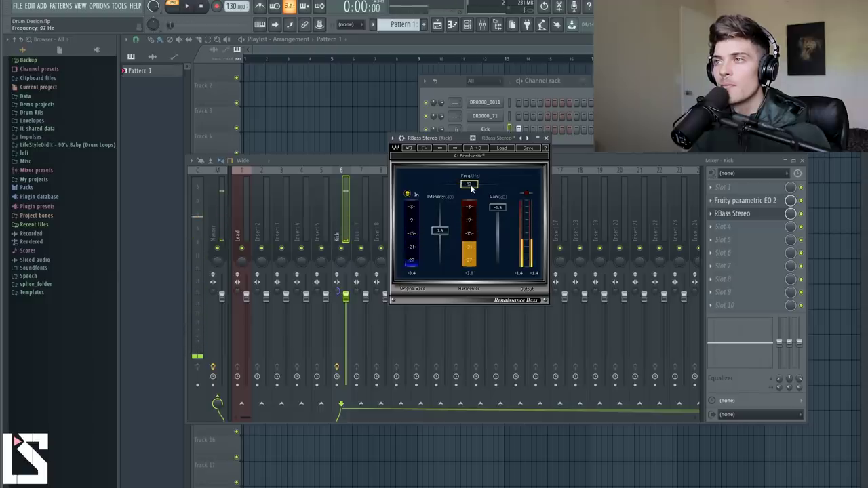
key(space)
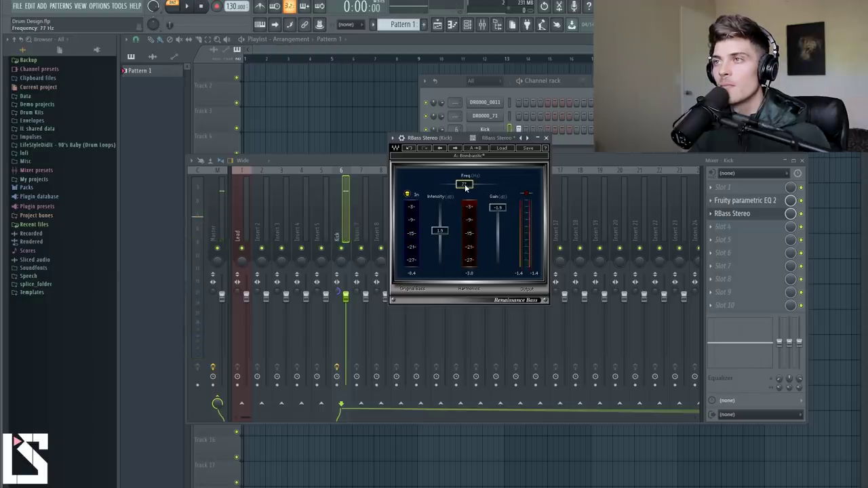
drag(466, 183, 464, 188)
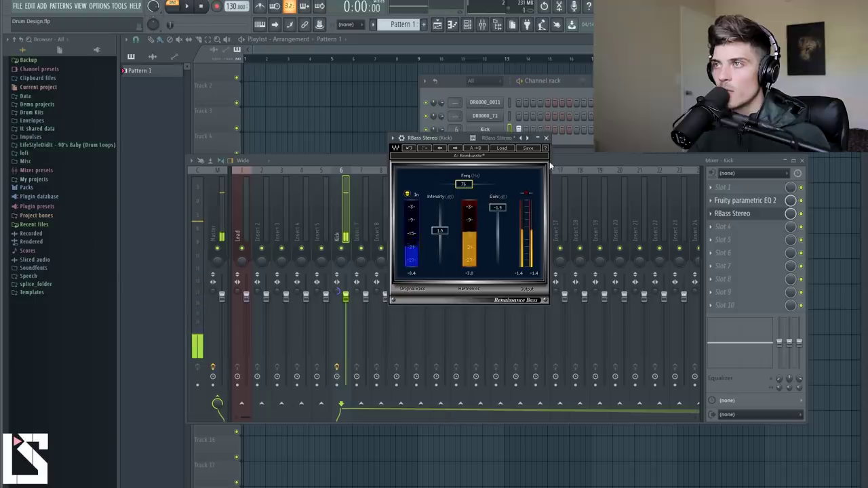
click(546, 137)
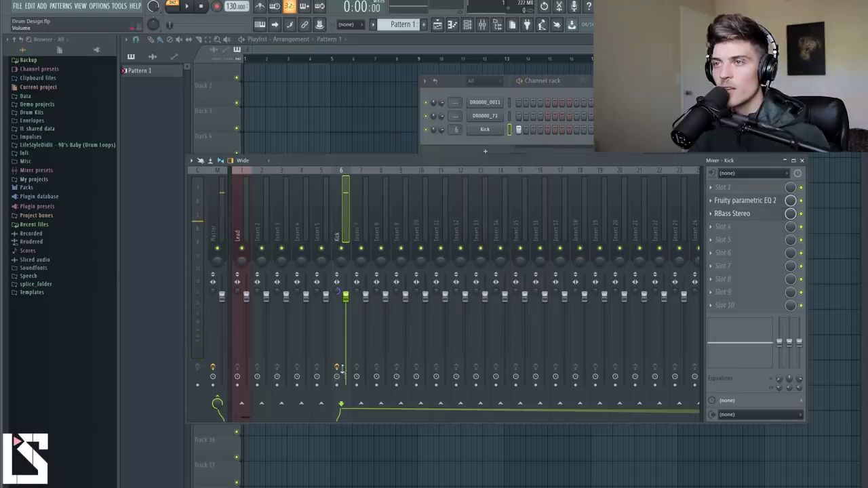
key(space)
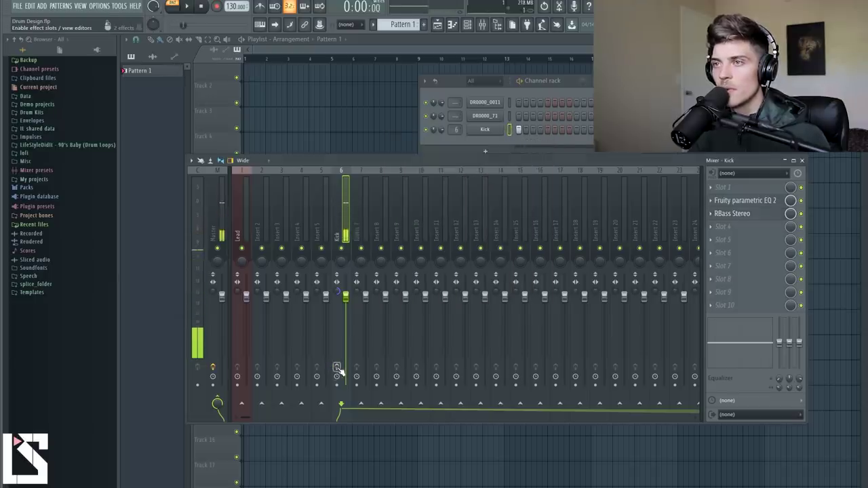
key(space)
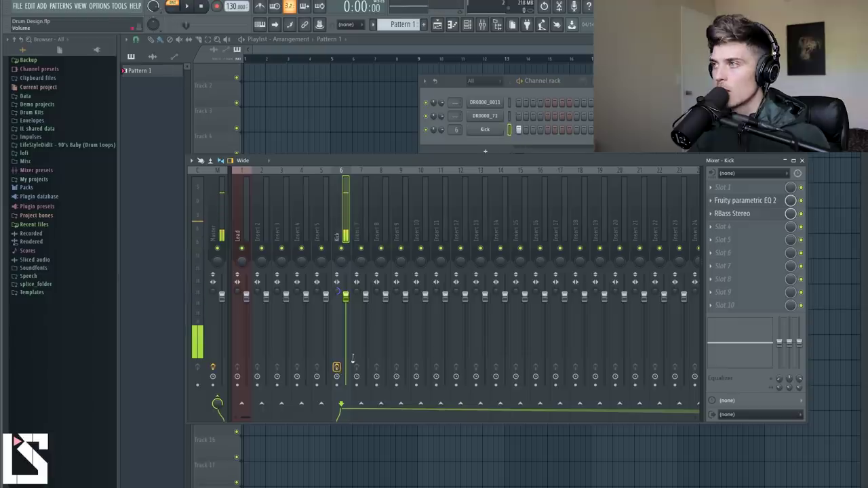
Step: Add Fruity Compressor to slot 4 of the Kick insert and move its window to the middle of the mixer
click(715, 231)
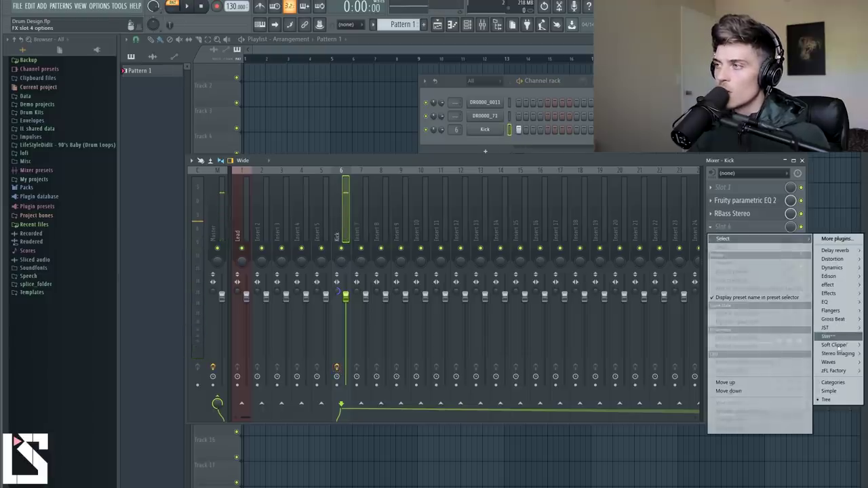
mouse_move(842, 308)
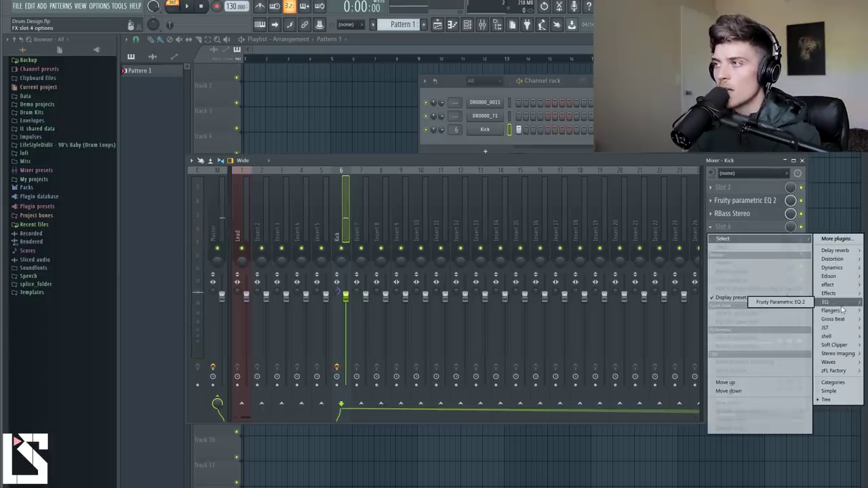
mouse_move(841, 271)
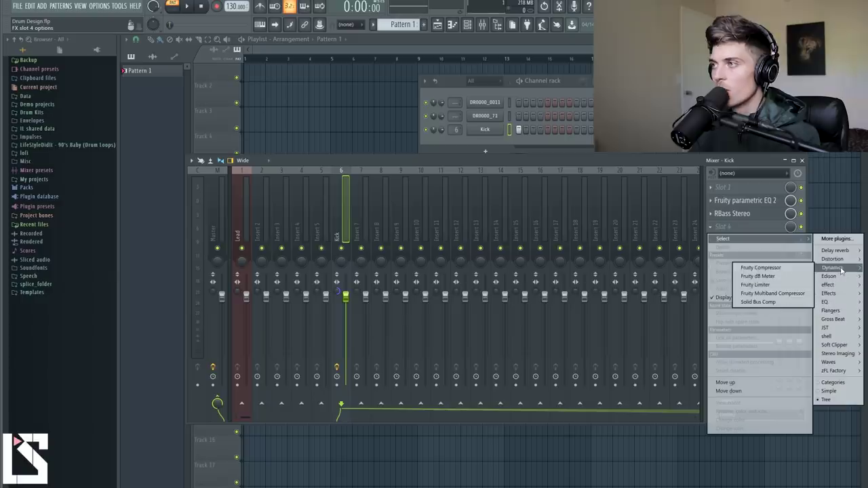
click(761, 267)
drag(270, 102, 509, 248)
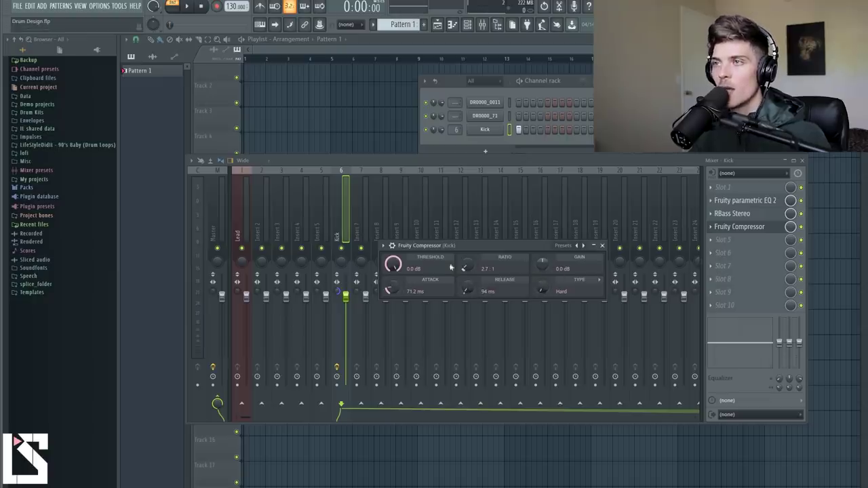
Step: Set the compressor's threshold to about -24.2 dB, attack to 106.8 ms and gain to about 0.6 dB while testing the kick
drag(397, 267, 397, 268)
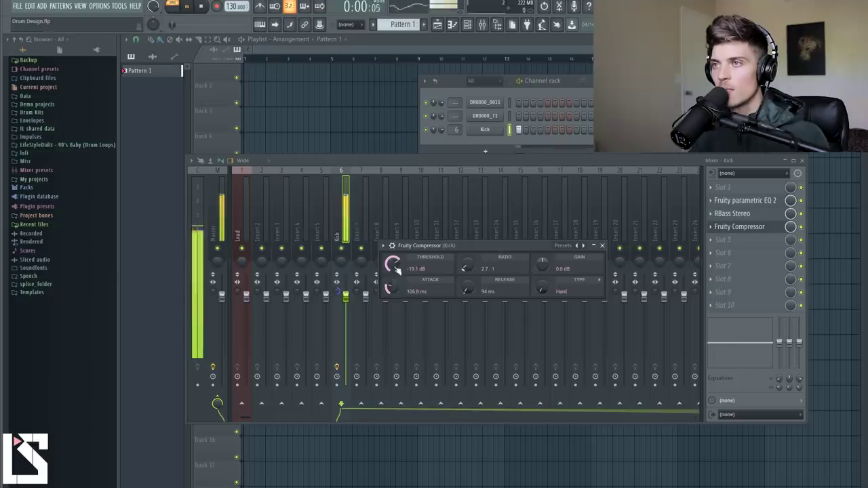
drag(398, 269, 396, 263)
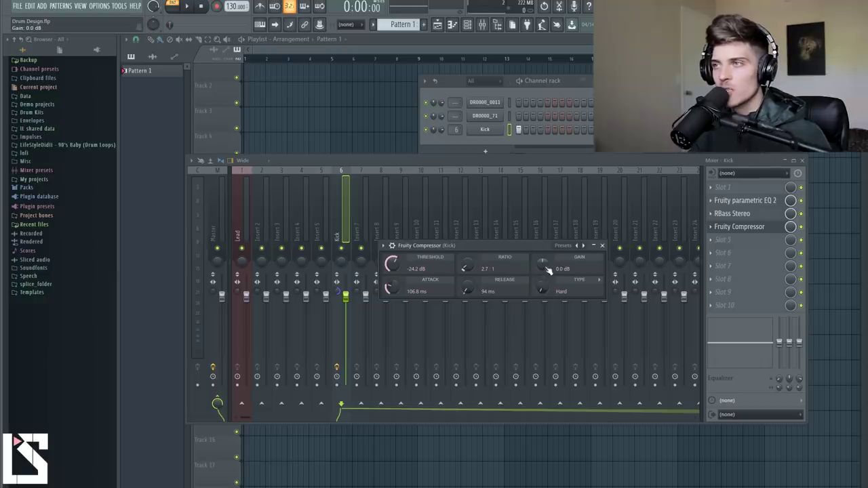
click(801, 227)
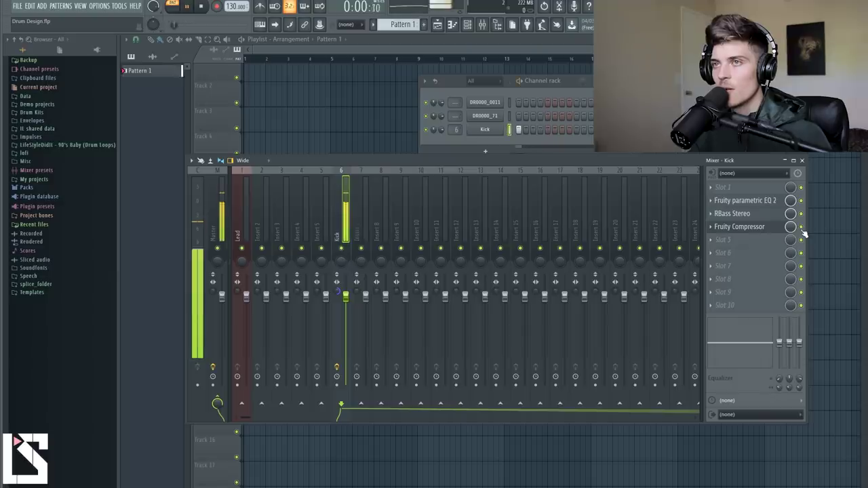
click(753, 227)
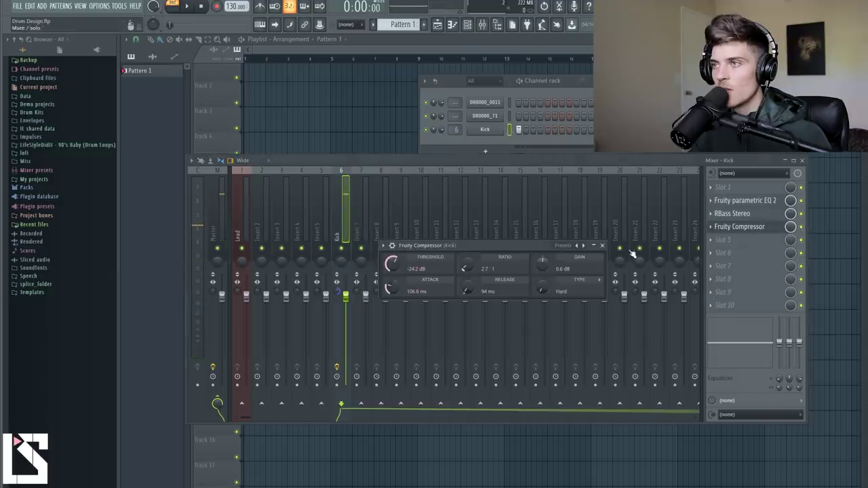
drag(545, 267, 545, 262)
click(602, 246)
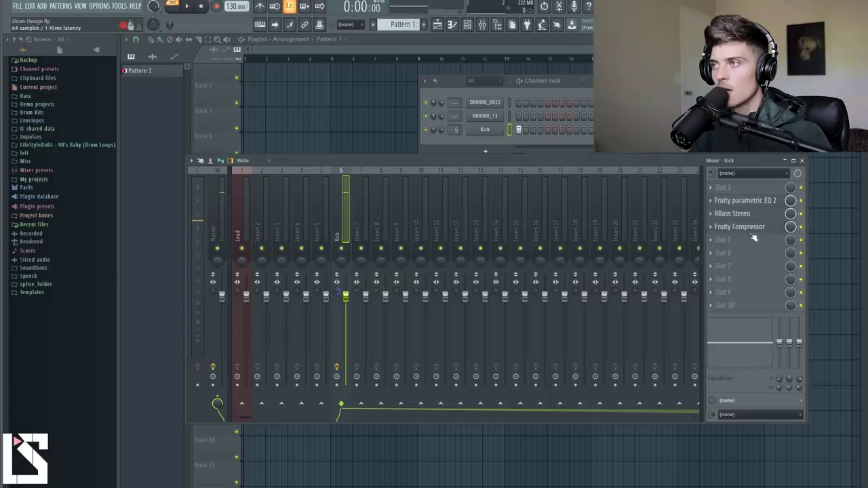
Step: Compare the kick with Fruity Compressor bypassed and enabled, playing it each time
click(802, 227)
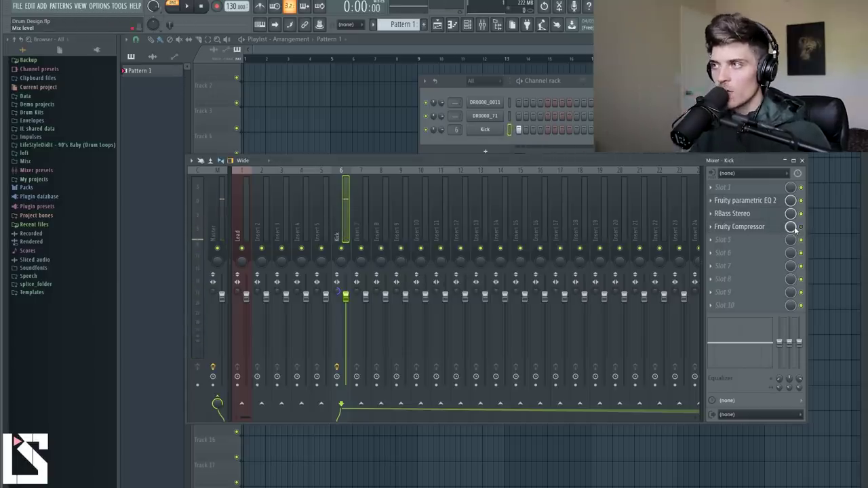
key(space)
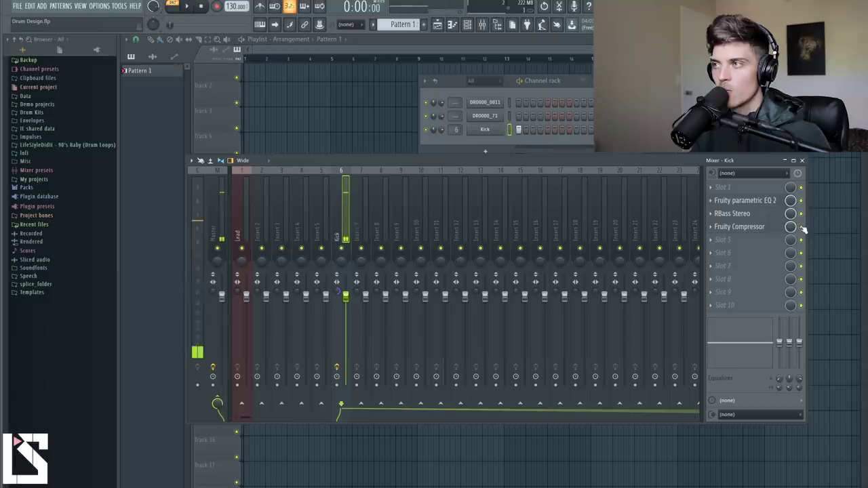
key(space)
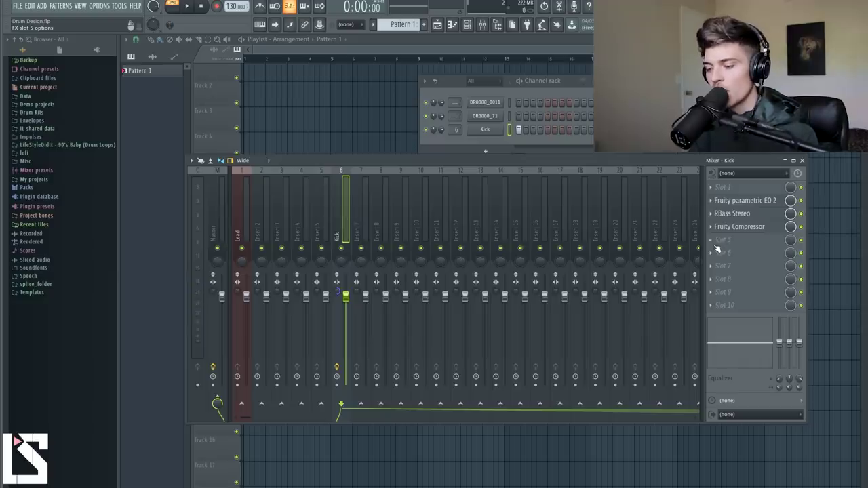
Step: Play the kick repeatedly and check the Kick channel's sample settings and waveform
key(n)
key(n)
key(n)
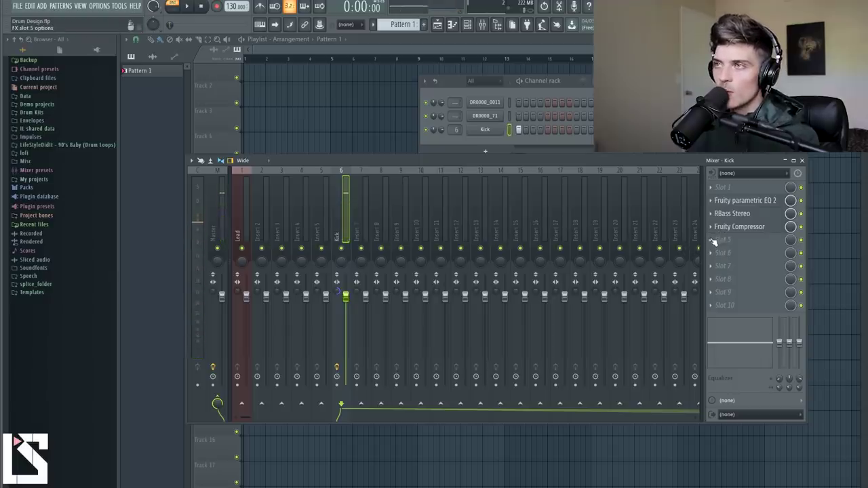
click(493, 132)
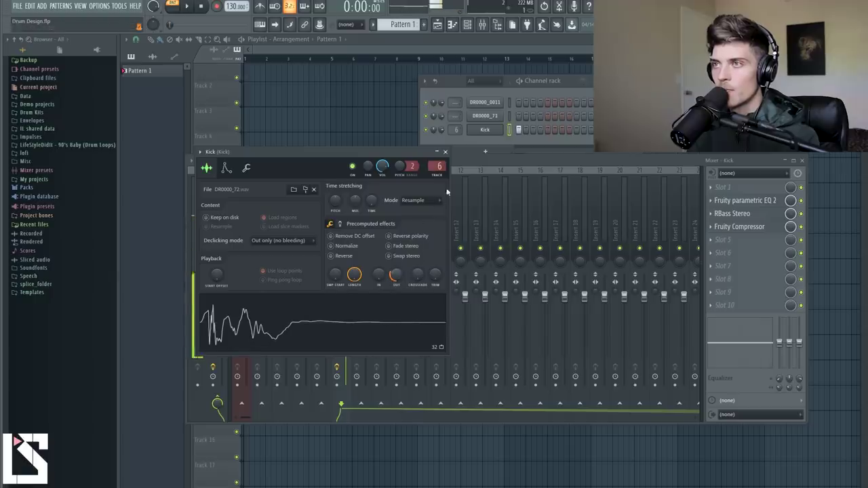
click(445, 152)
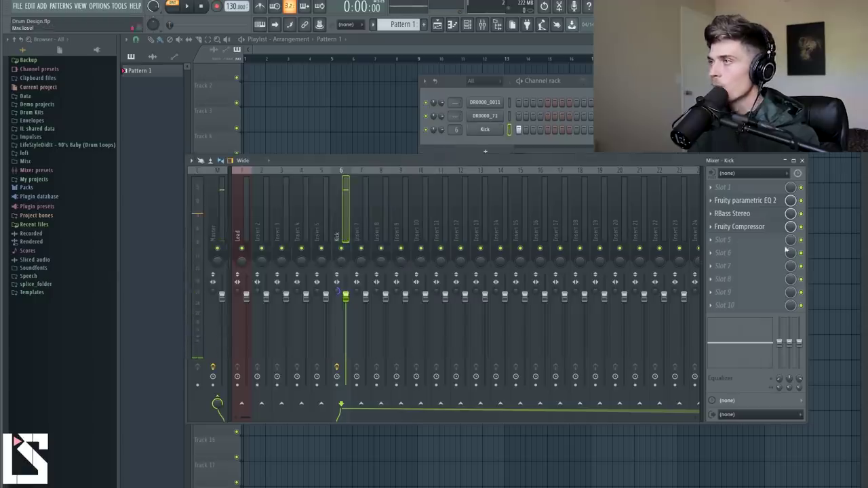
Step: Add JST Clip to slot 5 of the Kick insert
click(710, 243)
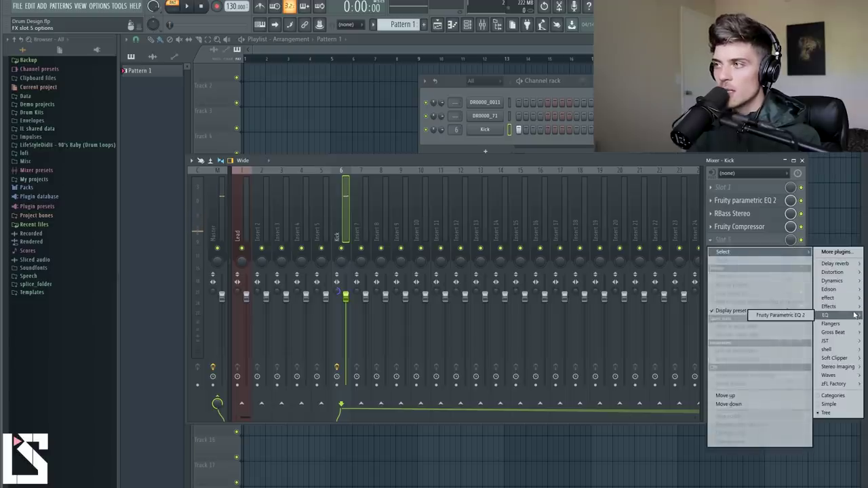
mouse_move(828, 348)
click(787, 350)
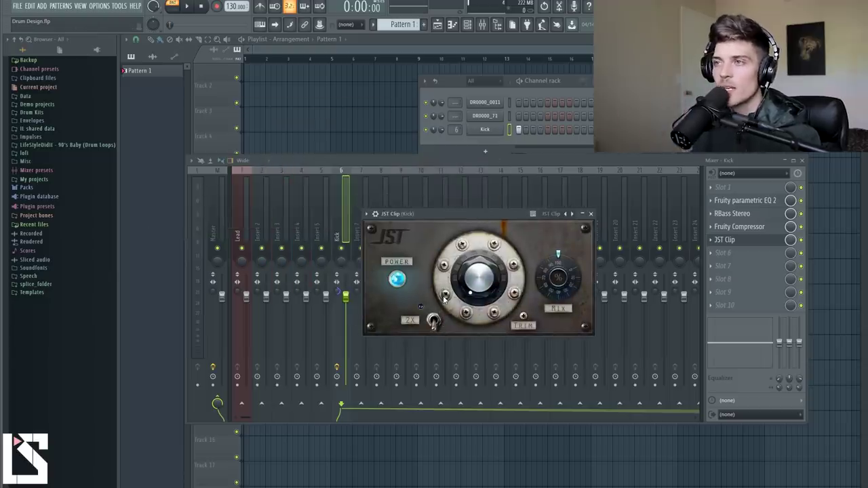
Step: Turn on 2x in JST Clip, raise its main clipping dial to nearly halfway and test the mix while playing the kick
drag(484, 282, 483, 250)
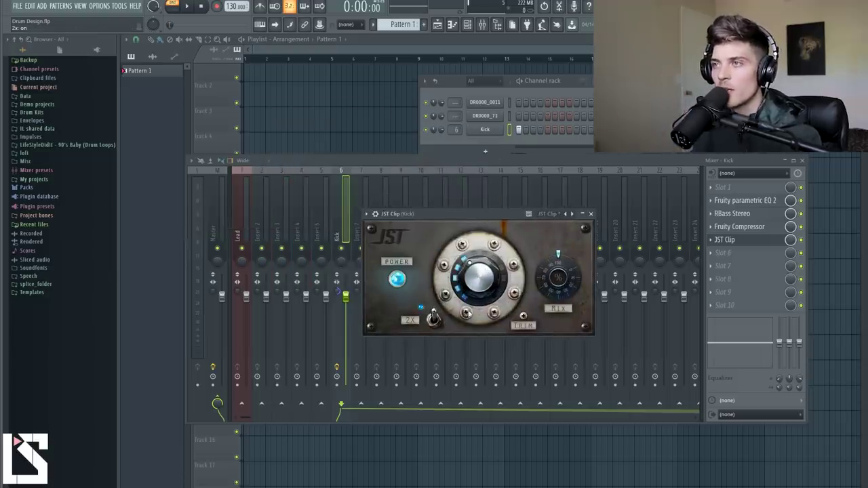
drag(481, 284, 484, 273)
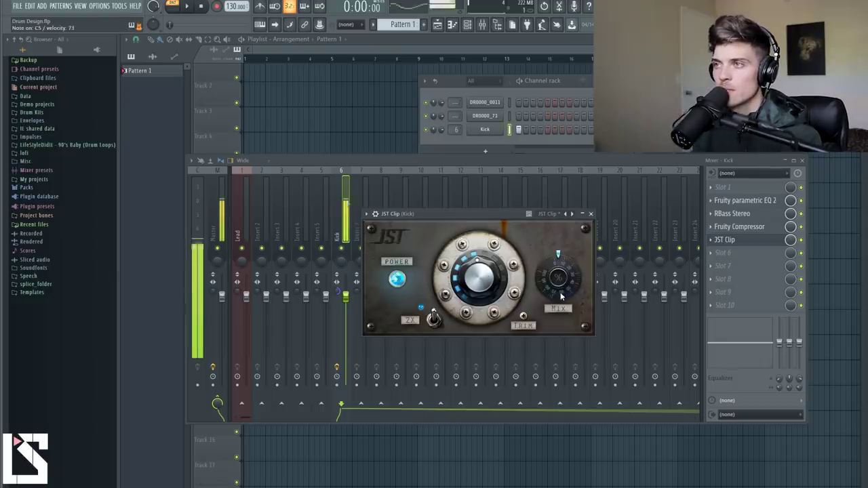
drag(562, 292, 563, 271)
scroll(563, 271, down, 2)
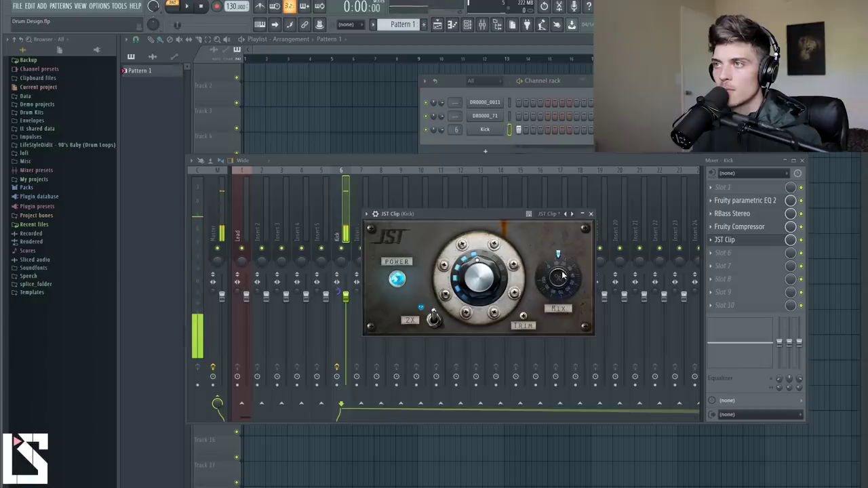
click(591, 214)
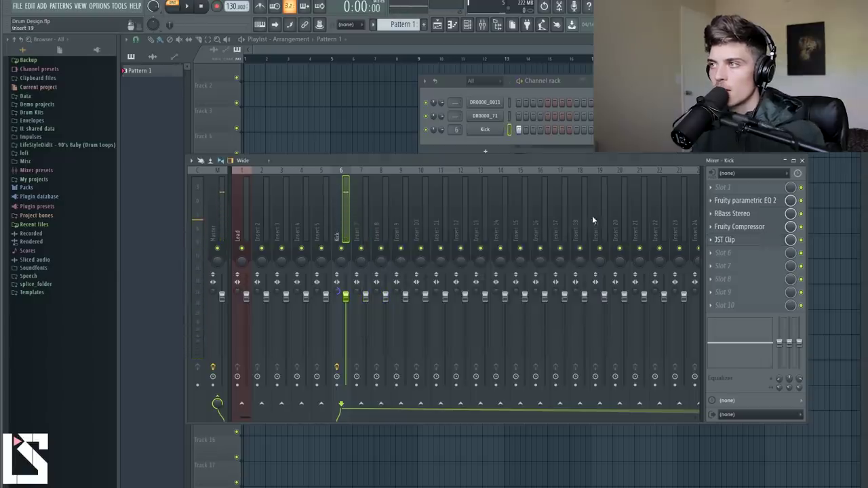
Step: Cut the kick's highs with the band 7 high shelf around 5.85 kHz in Fruity parametric EQ 2 and play the result
drag(521, 266, 515, 277)
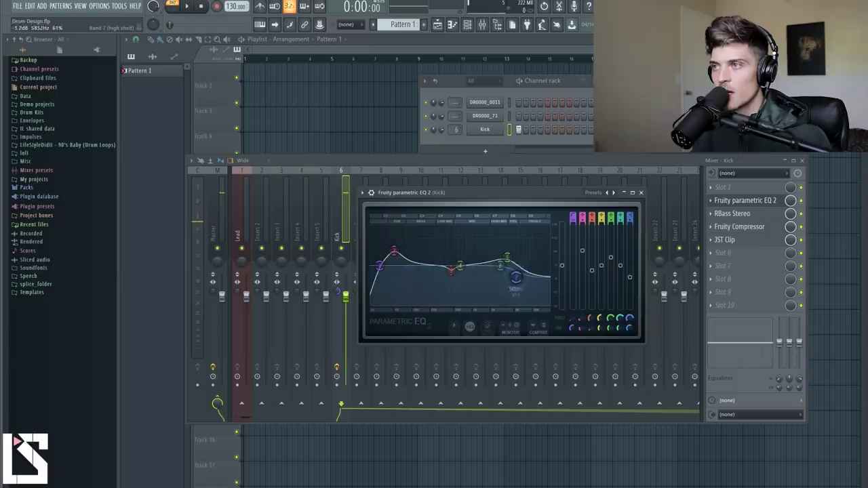
key(space)
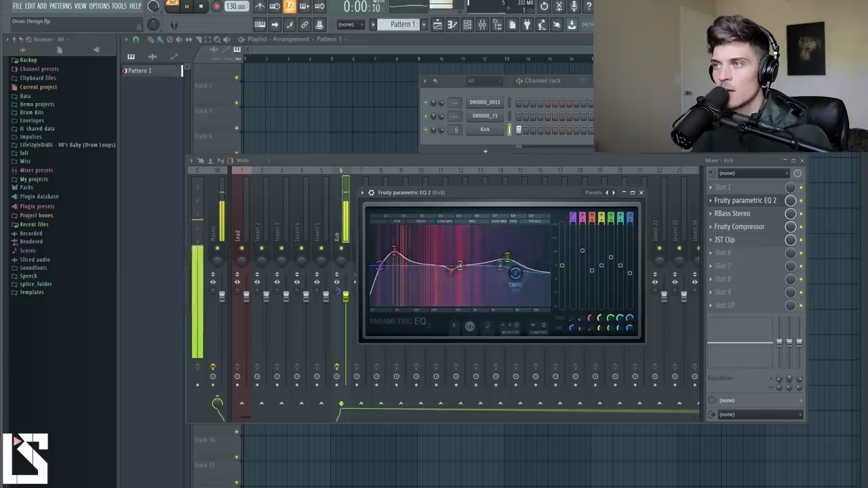
click(641, 193)
key(space)
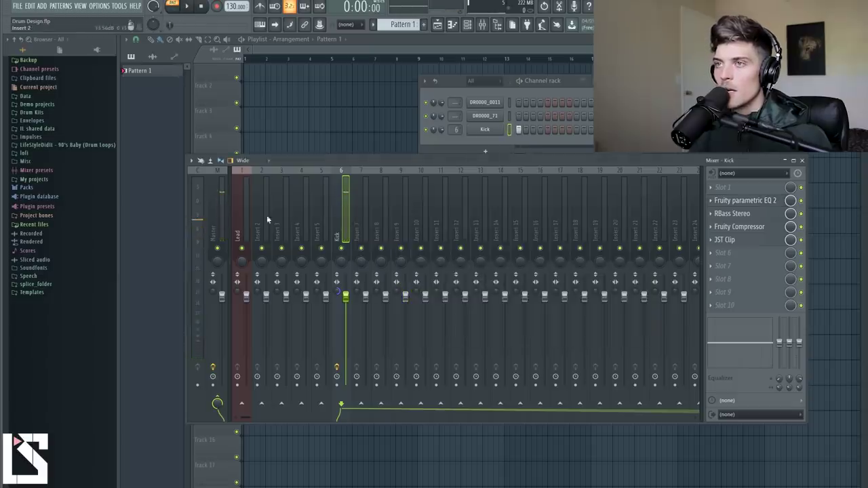
click(716, 274)
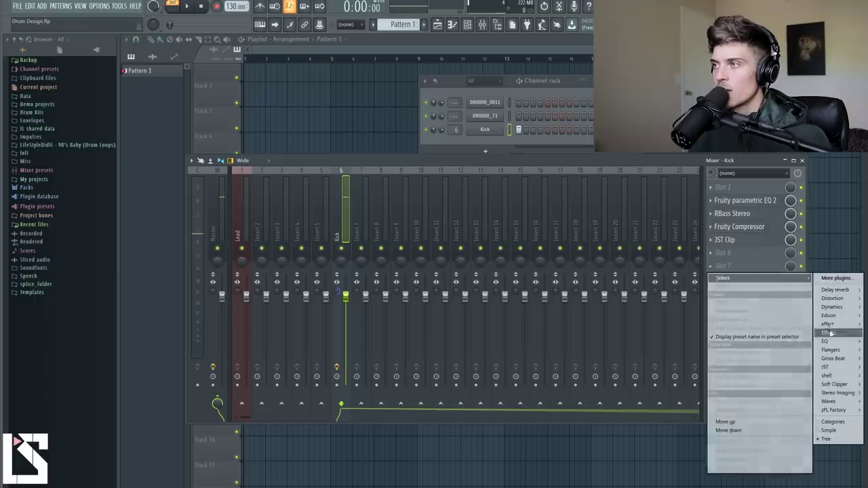
mouse_move(835, 289)
click(147, 238)
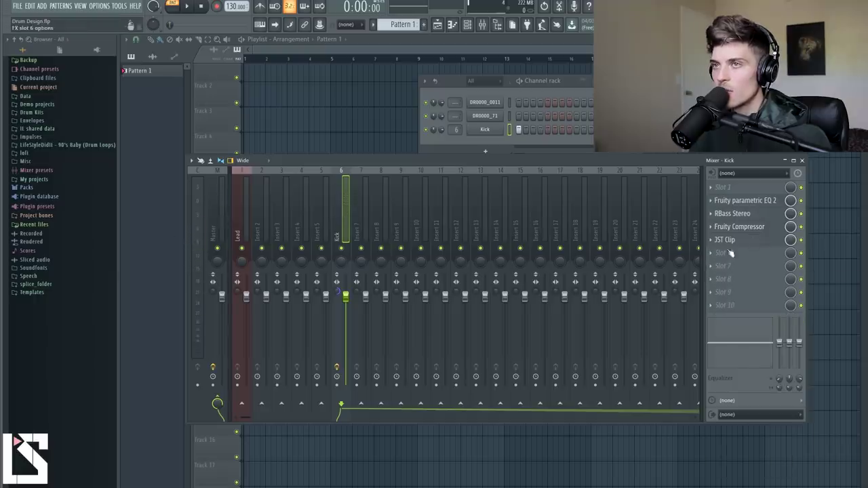
Step: Open Edison on the Master track, clear its old sample and record the processed kick
click(212, 213)
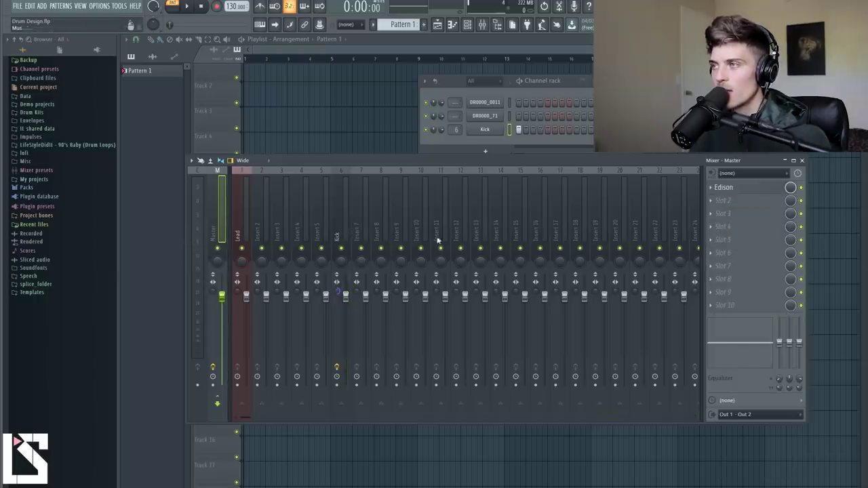
click(721, 191)
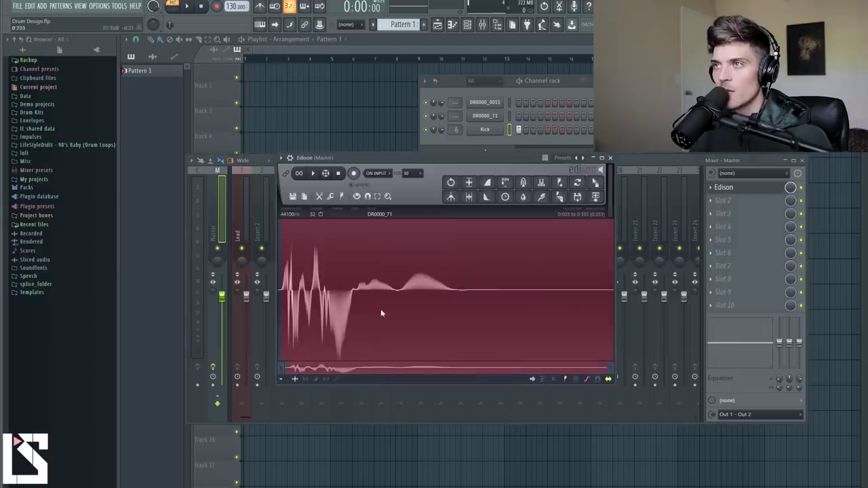
key(Delete)
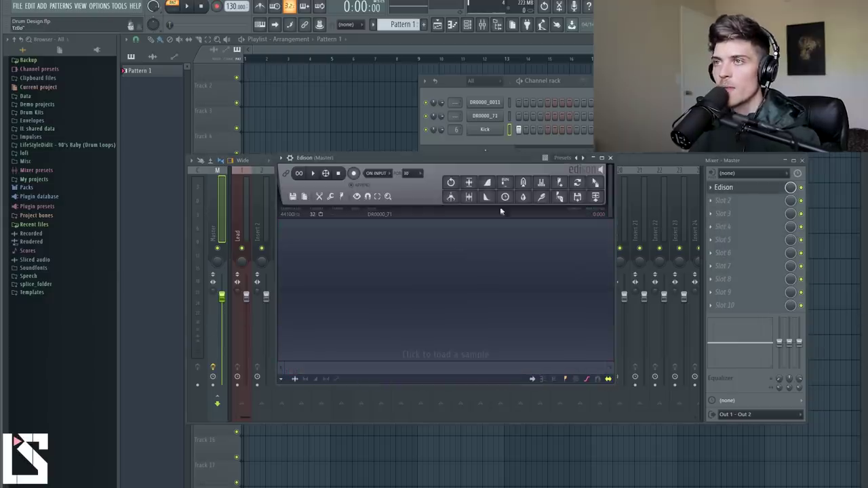
click(188, 7)
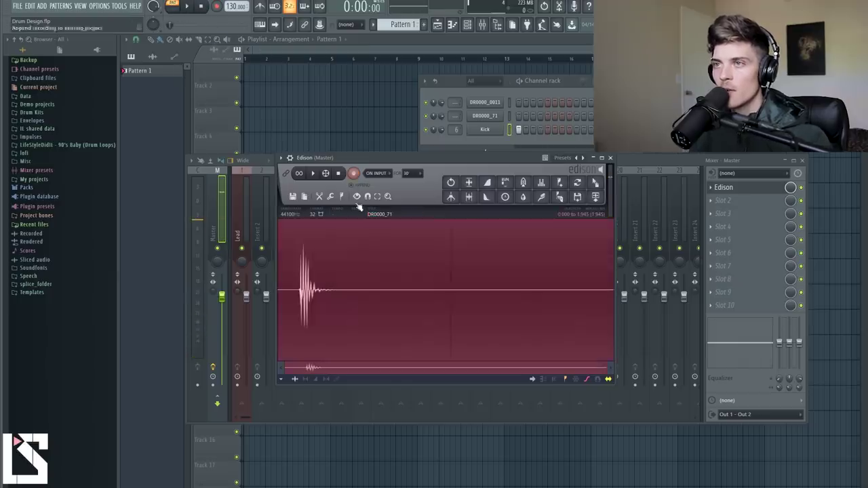
Step: Trim the silence before and after the recorded kick in Edison
key(Delete)
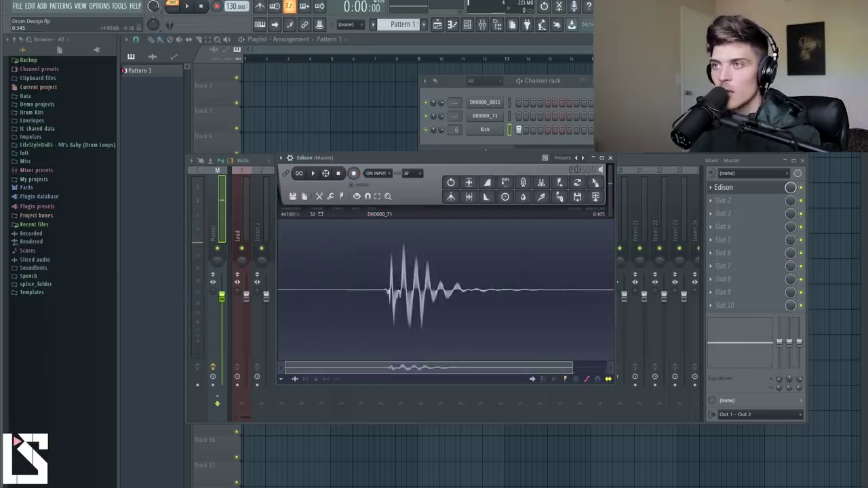
drag(412, 292, 283, 307)
key(Delete)
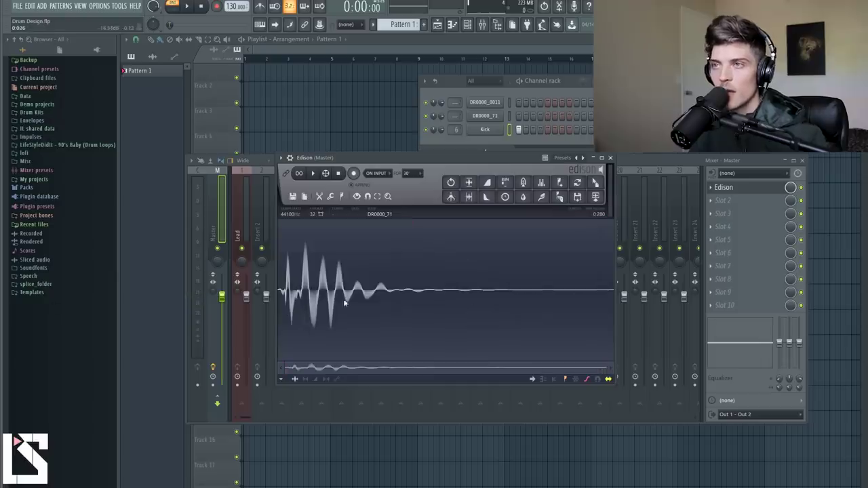
drag(520, 294, 759, 317)
key(Delete)
Step: Send the whole trimmed kick to the Channel rack as a new channel and compare it with DR0000_71
drag(564, 310, 280, 319)
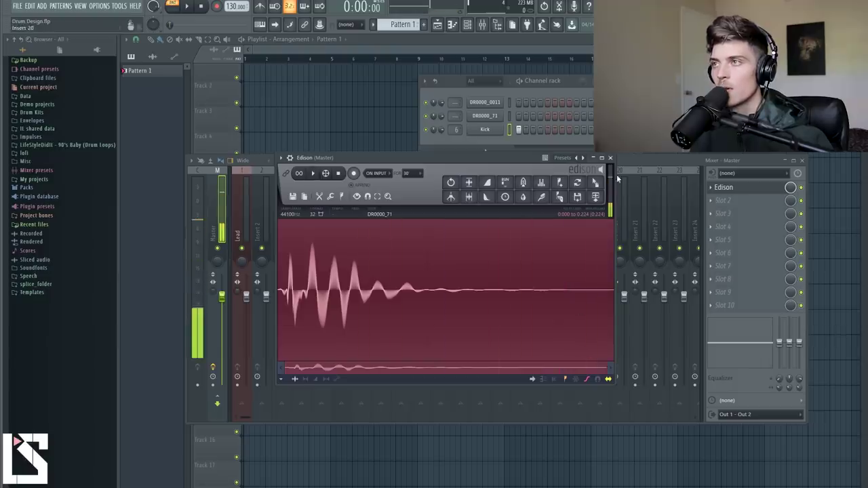
drag(595, 183, 486, 145)
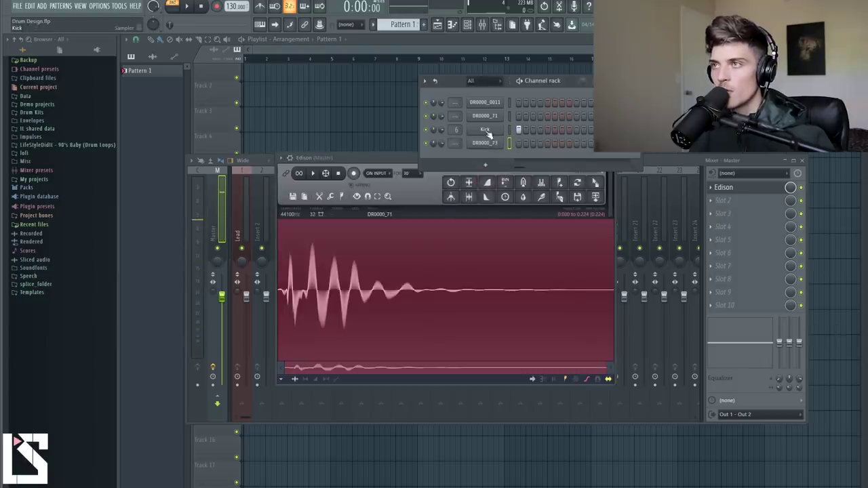
click(487, 118)
key(q)
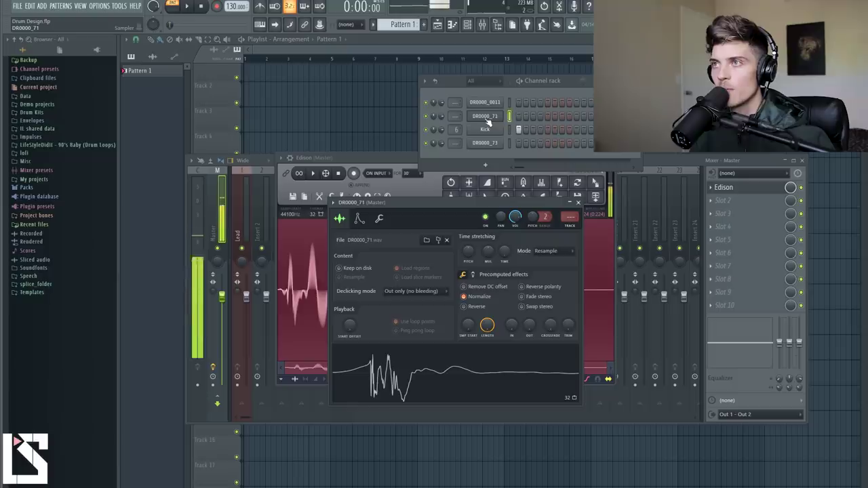
click(490, 145)
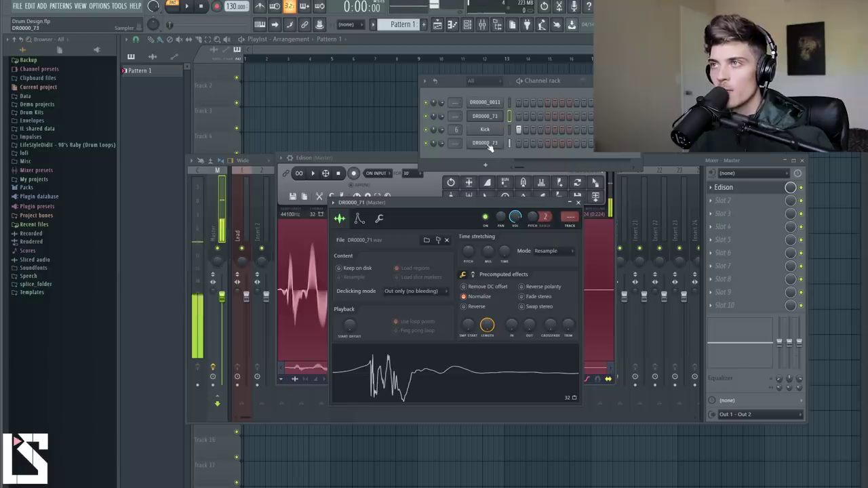
Step: Normalize the sample in the DR0000_73 channel and close its settings
click(490, 144)
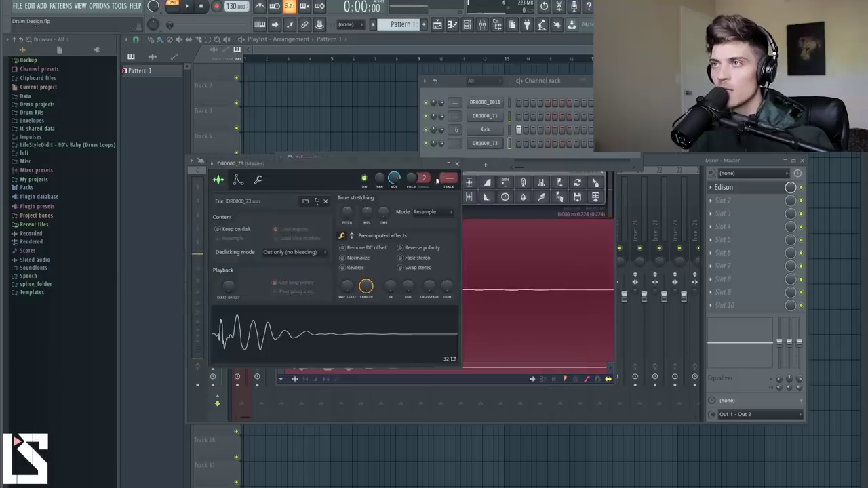
right_click(396, 179)
click(407, 185)
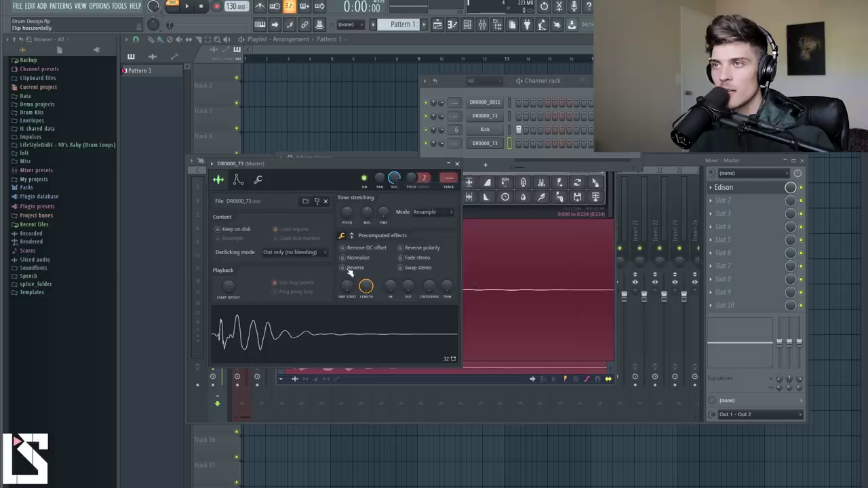
click(350, 259)
click(457, 164)
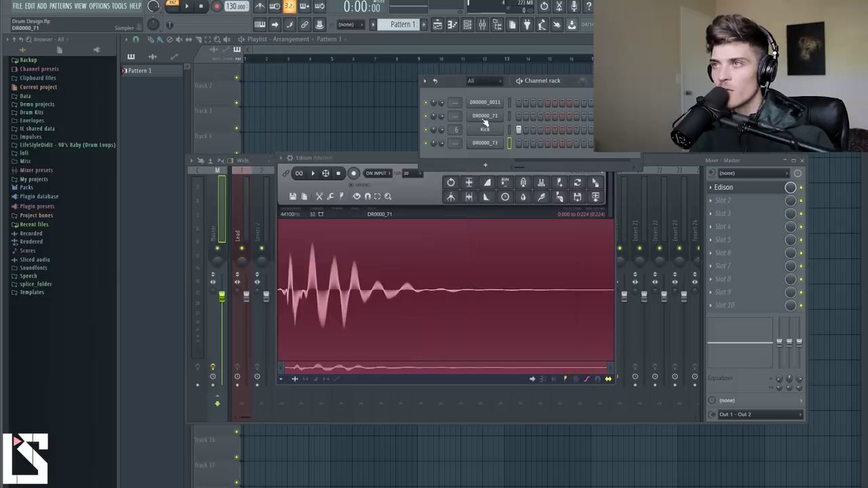
Step: Play DR0000_71 and the normalized DR0000_73 to compare the original hit with the processed kick
middle_click(486, 120)
middle_click(486, 121)
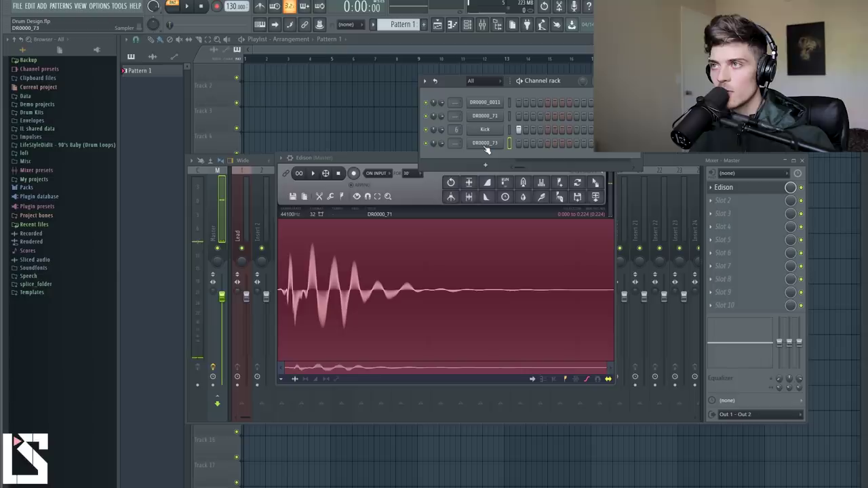
key(q)
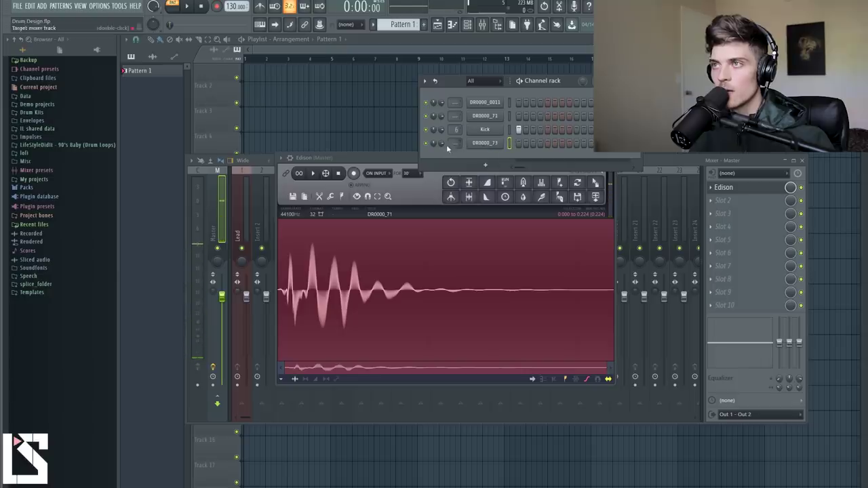
click(485, 144)
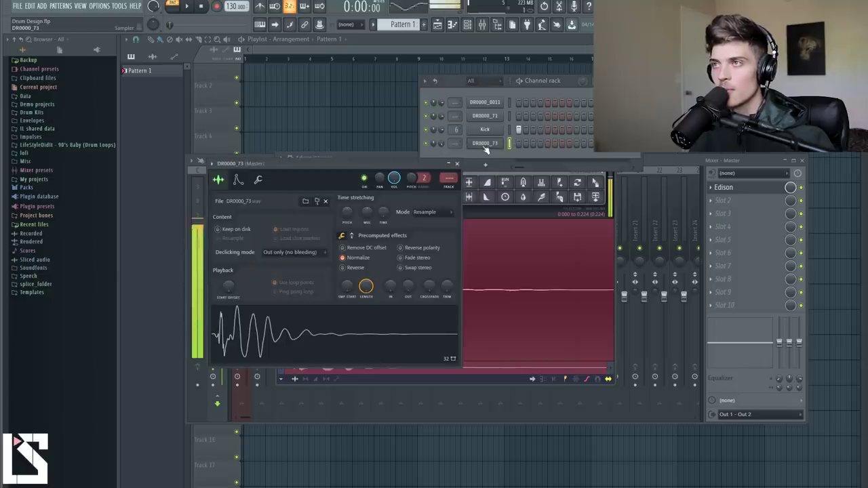
click(457, 164)
Step: Load the DR0000_0011 field recording from its channel into Edison
click(490, 103)
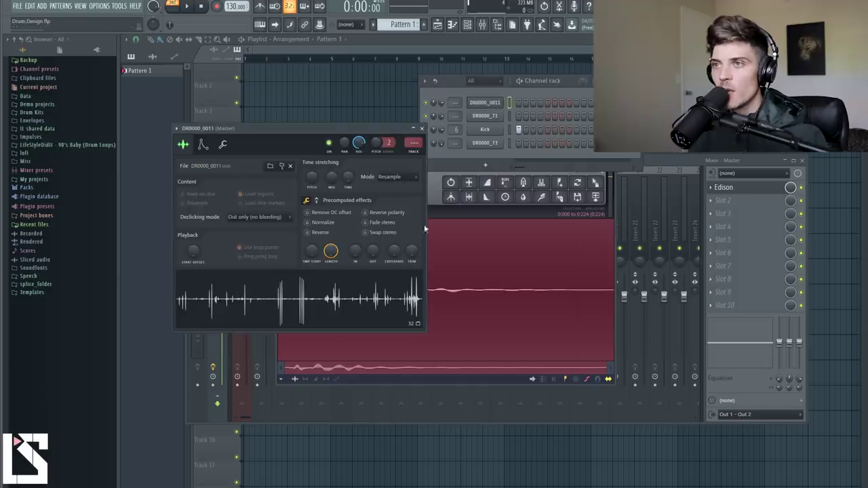
right_click(366, 305)
click(386, 329)
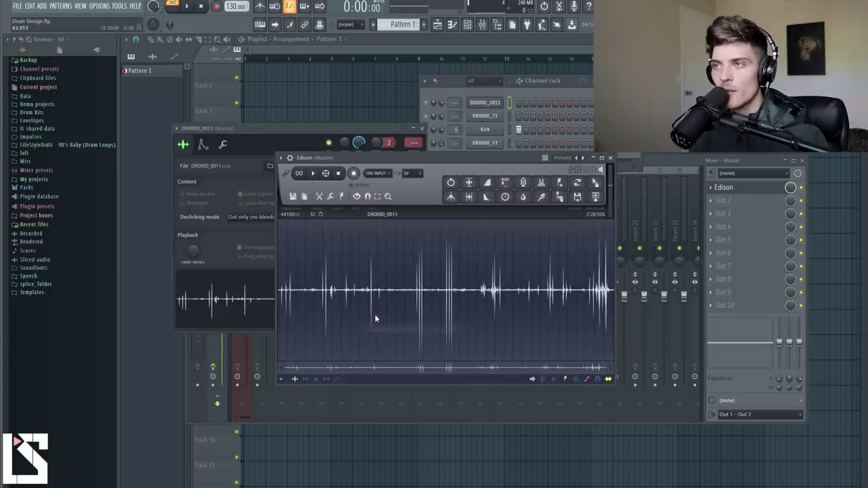
Step: Audition hits across the recording and select the short burst from about 1:38.036 to 1:38.485
scroll(423, 299, up, 3)
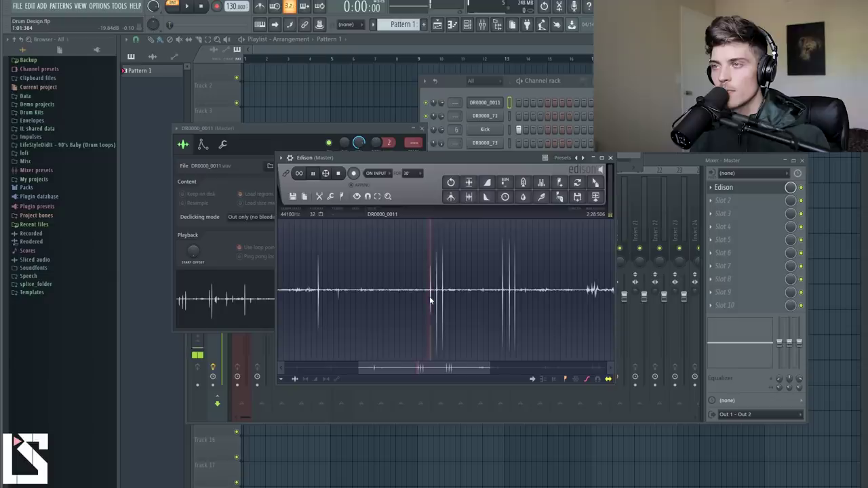
key(space)
scroll(430, 312, down, 3)
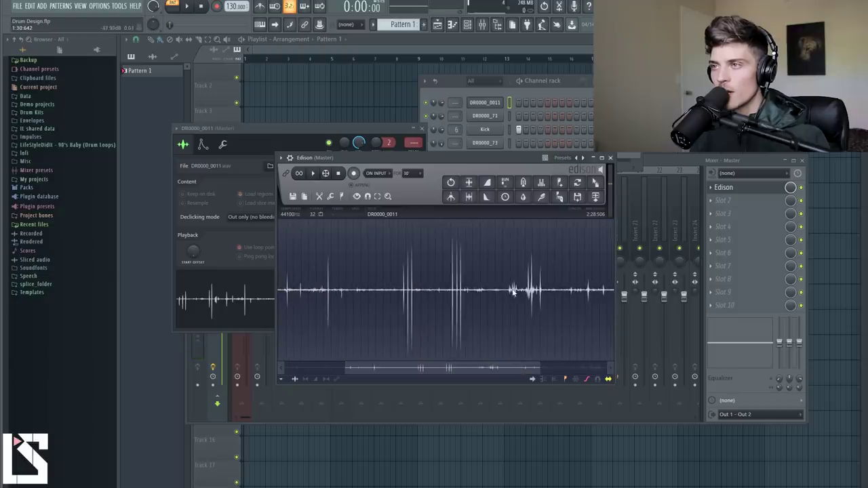
right_click(531, 291)
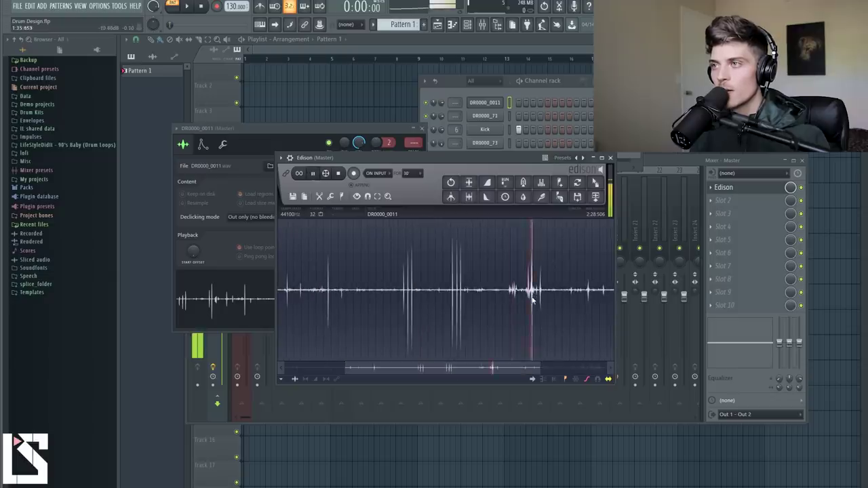
scroll(539, 298, left, 2)
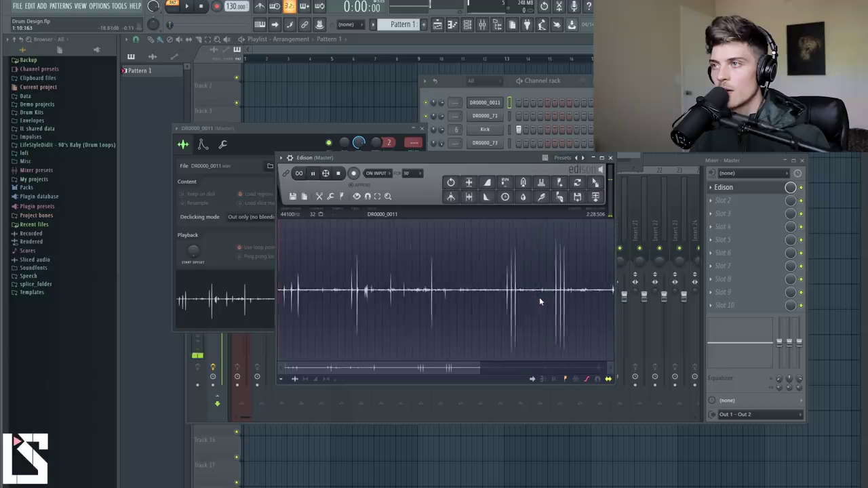
drag(380, 368, 449, 367)
scroll(509, 299, up, 3)
key(space)
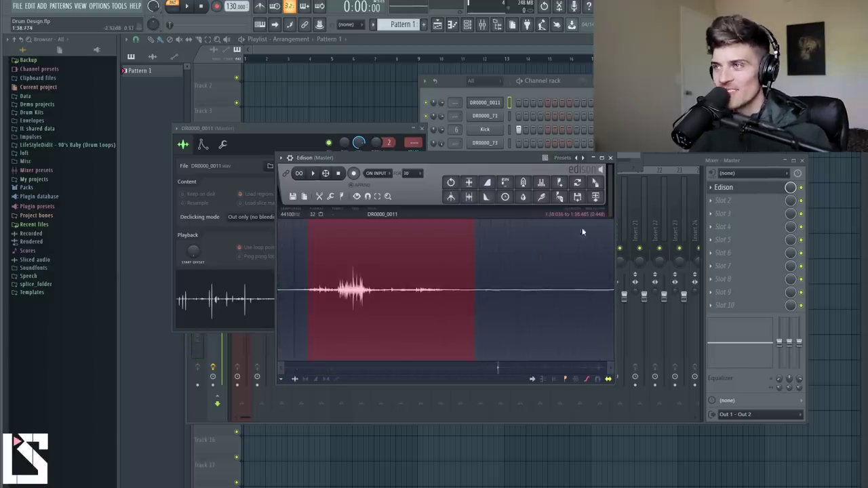
Step: Send the selected burst to the Channel rack as a new channel and close the sampler, Edison and Mixer windows
drag(596, 182, 475, 151)
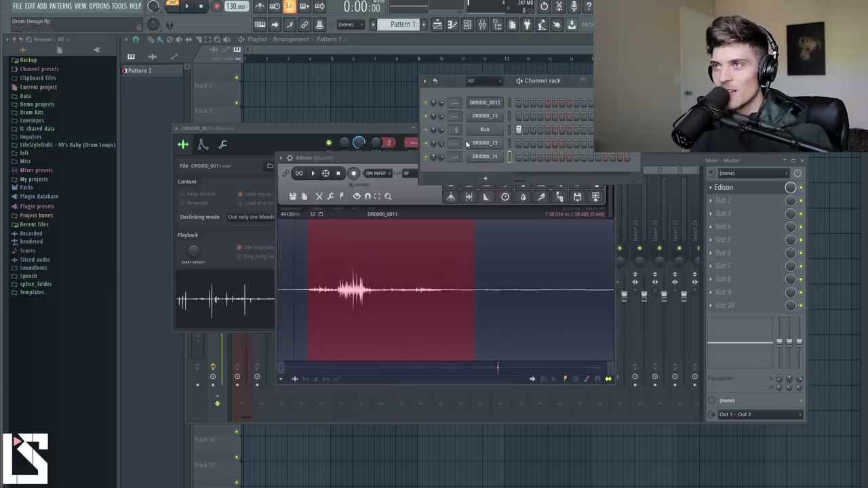
click(382, 134)
click(422, 129)
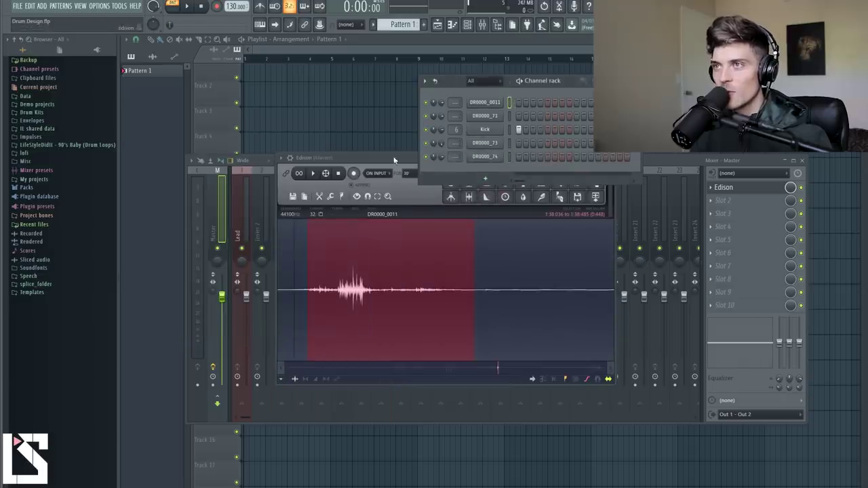
click(611, 158)
drag(744, 155, 744, 216)
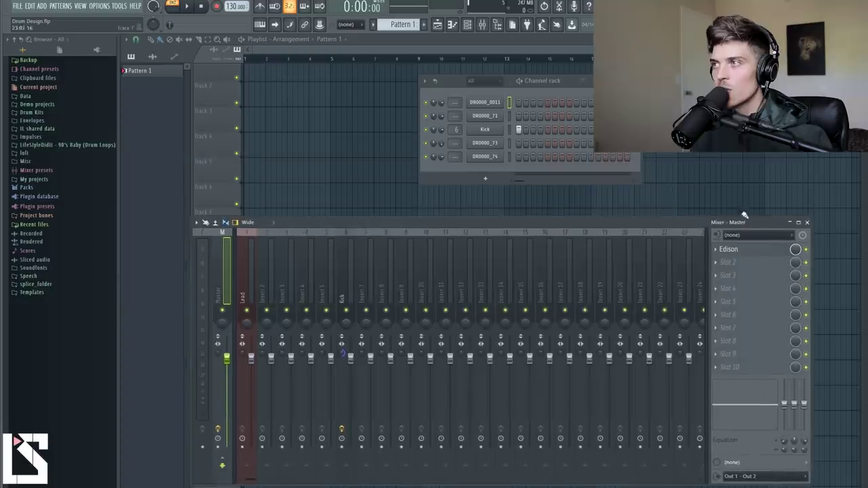
click(807, 222)
Step: Normalize the DR0000_74 sample, add a partial fade-out and try Reverse before turning it back off
click(481, 158)
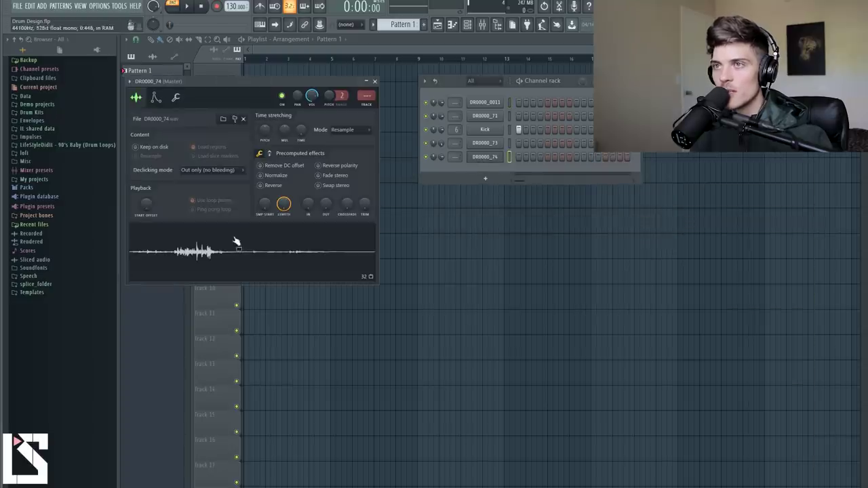
drag(233, 79, 408, 209)
click(448, 301)
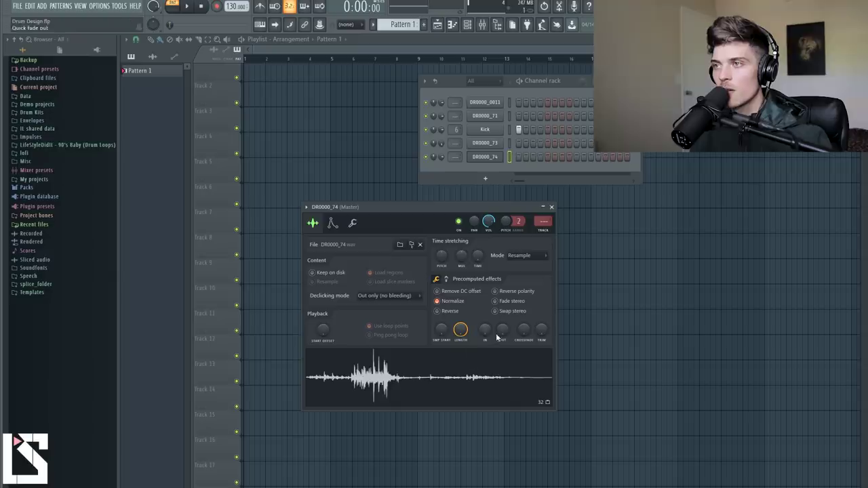
drag(502, 330, 502, 319)
click(450, 311)
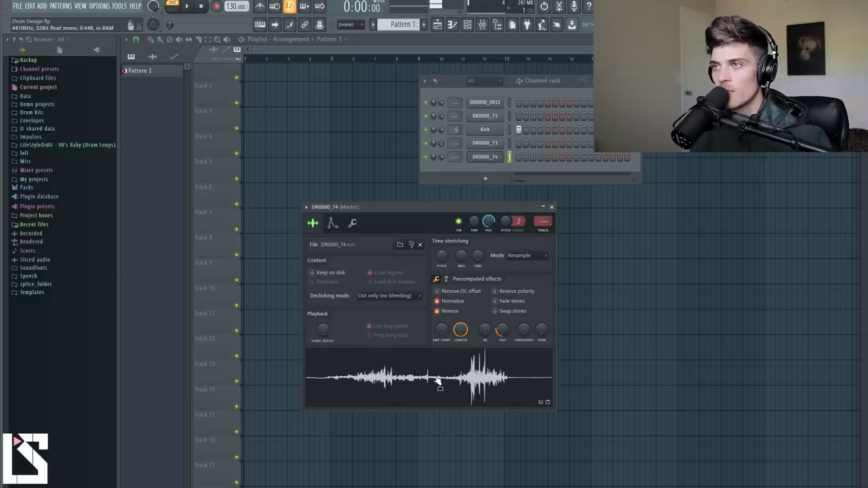
click(447, 312)
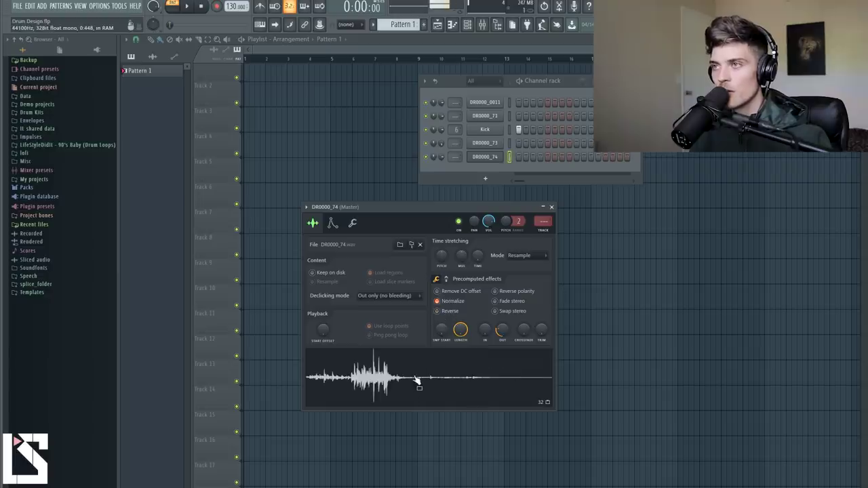
Step: Shift DR0000_74's pitch in Time stretching with Auto mode, test a time stretch and reset it, and close the channel settings
drag(443, 262, 443, 259)
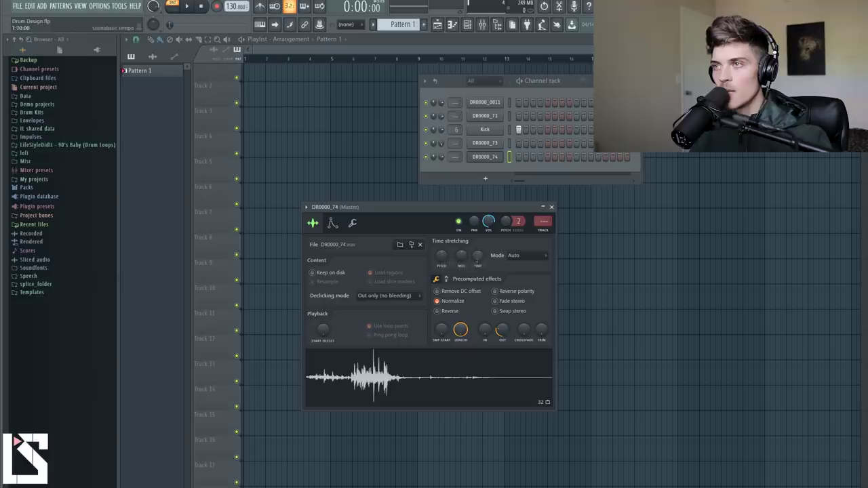
drag(477, 255, 442, 263)
click(450, 366)
right_click(477, 254)
click(489, 261)
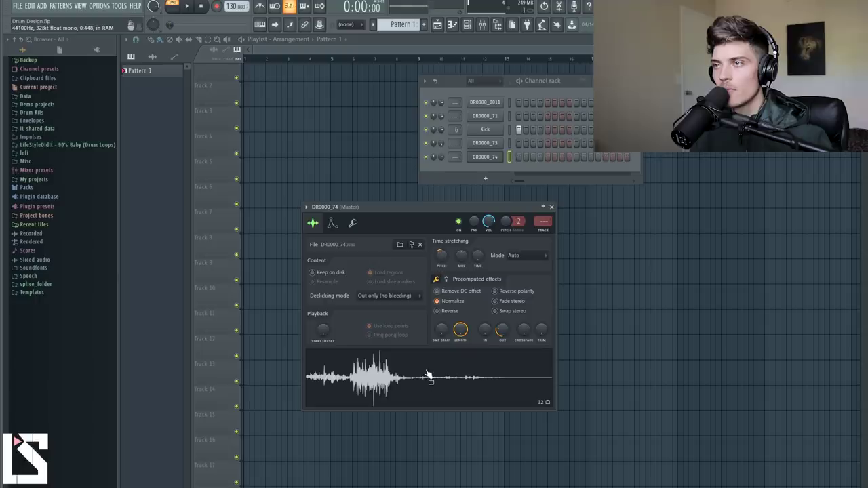
click(551, 208)
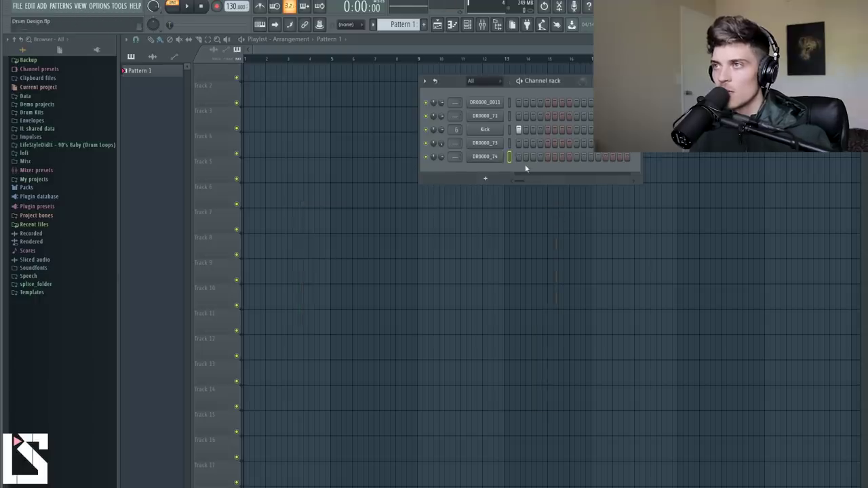
Step: Open the Mixer and route the DR0000_74 channel to insert track 11
click(482, 25)
right_click(441, 288)
mouse_move(489, 302)
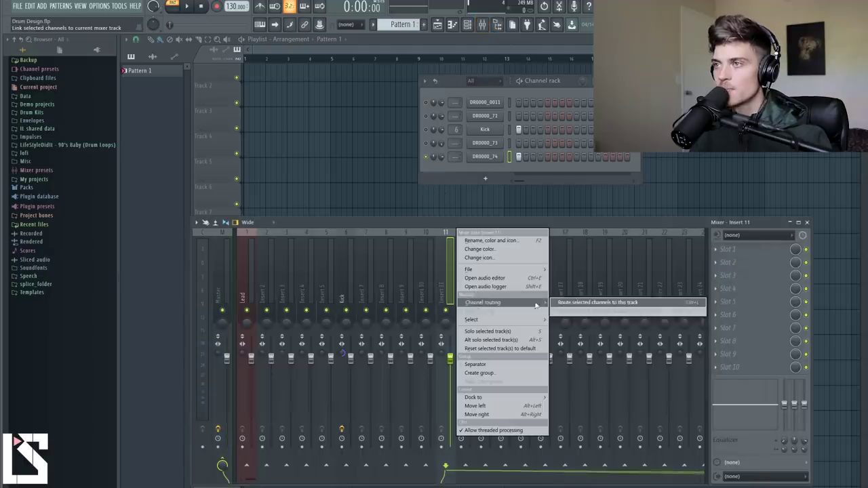
click(570, 302)
Step: Add Fruity Parametric EQ 2 in slot 1 and roll off DR0000_74's low end with band 1 at -18 dB while auditioning
click(717, 253)
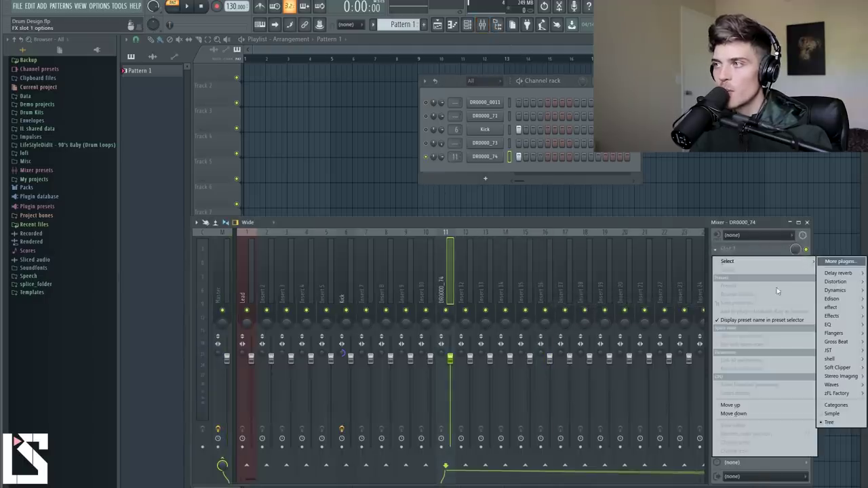
click(835, 319)
drag(167, 154, 182, 194)
key(space)
drag(238, 84, 354, 146)
key(space)
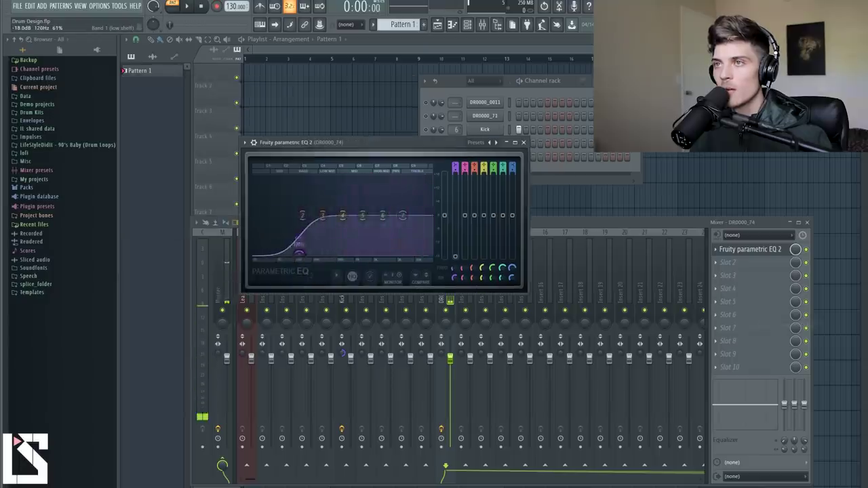
key(space)
drag(307, 259, 307, 257)
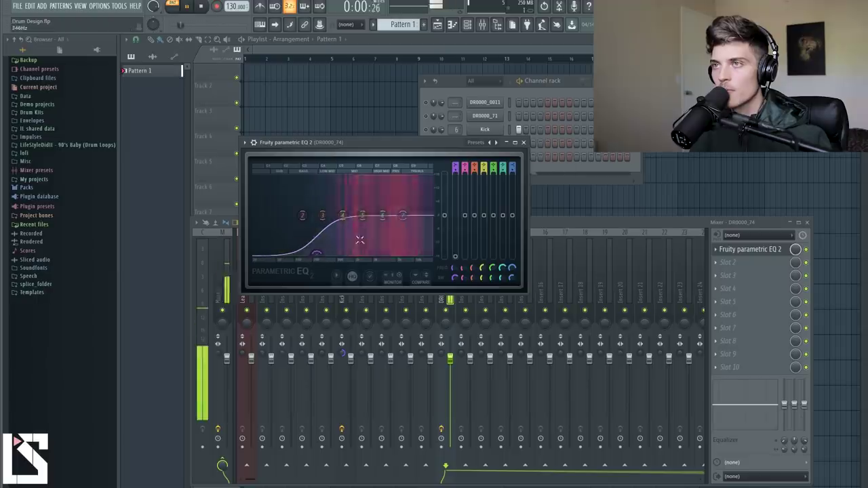
key(space)
Step: Raise EQ band 7 slightly, sweep a narrow band 4 boost near 628 Hz, turn it into a small cut and close the EQ
drag(403, 216, 403, 208)
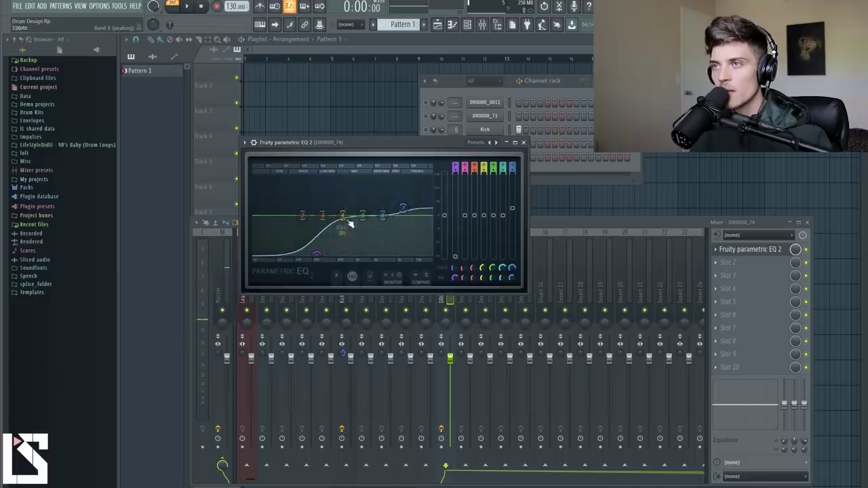
drag(349, 221, 342, 193)
key(space)
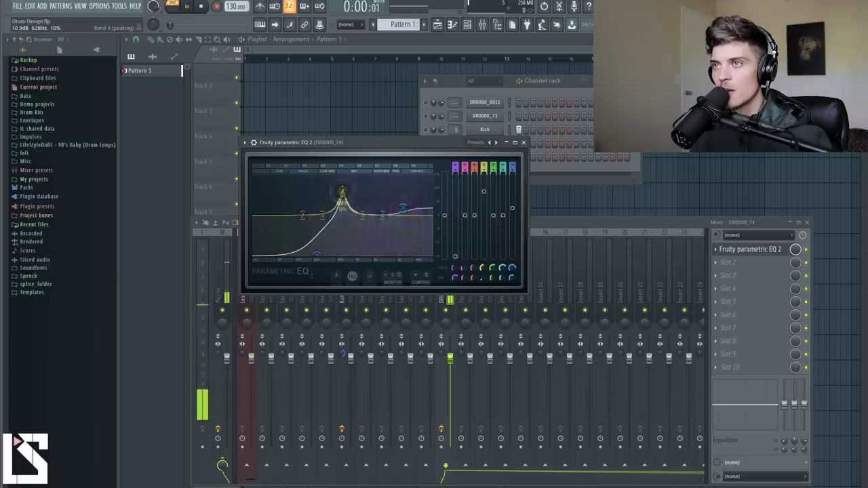
key(space)
drag(342, 192, 345, 221)
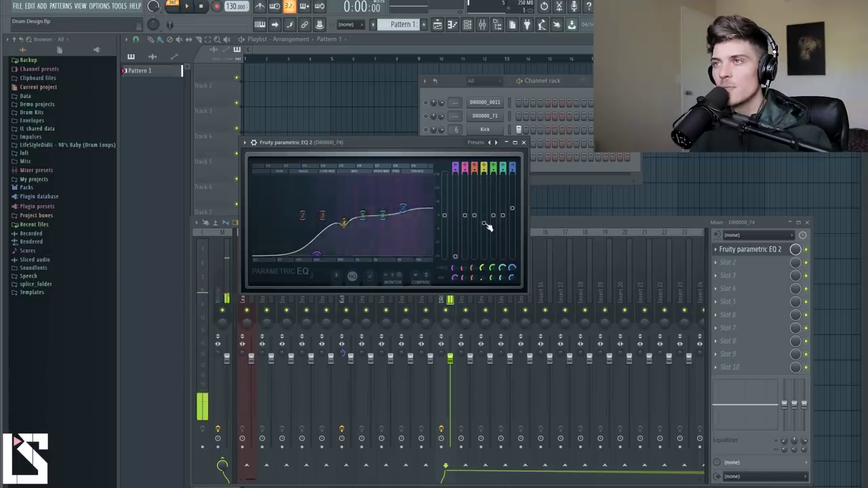
click(523, 142)
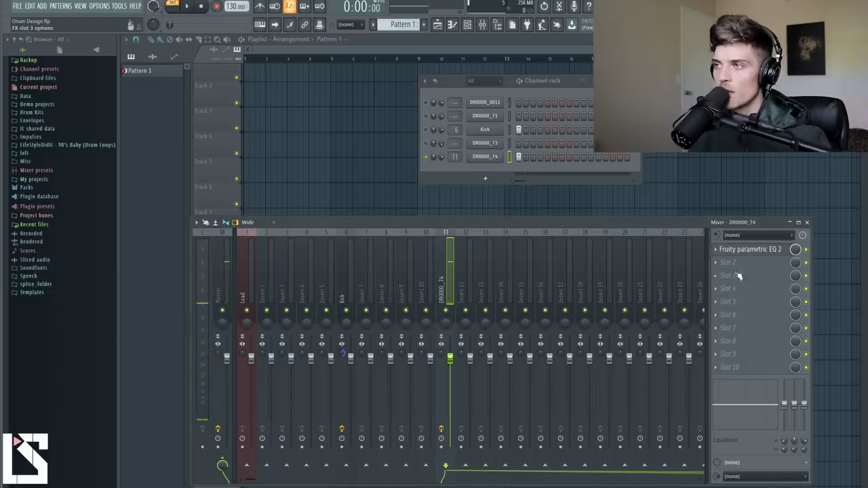
Step: Add Fruity Flanger in slot 2 and audition its presets back through Wide Flanger and Weird to Vexed Fifths
click(728, 261)
mouse_move(834, 346)
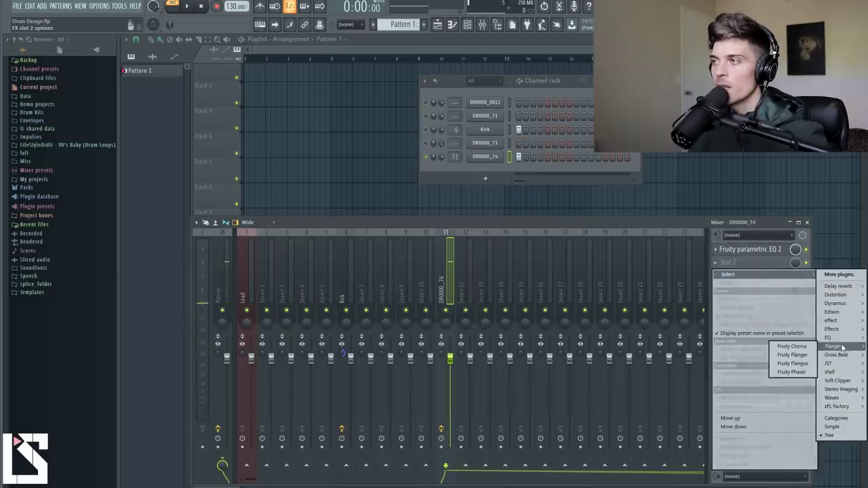
click(803, 353)
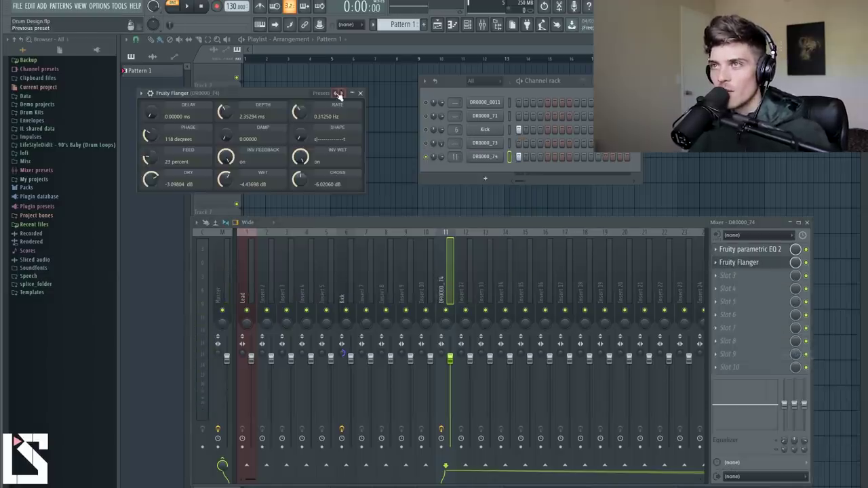
click(339, 95)
key(space)
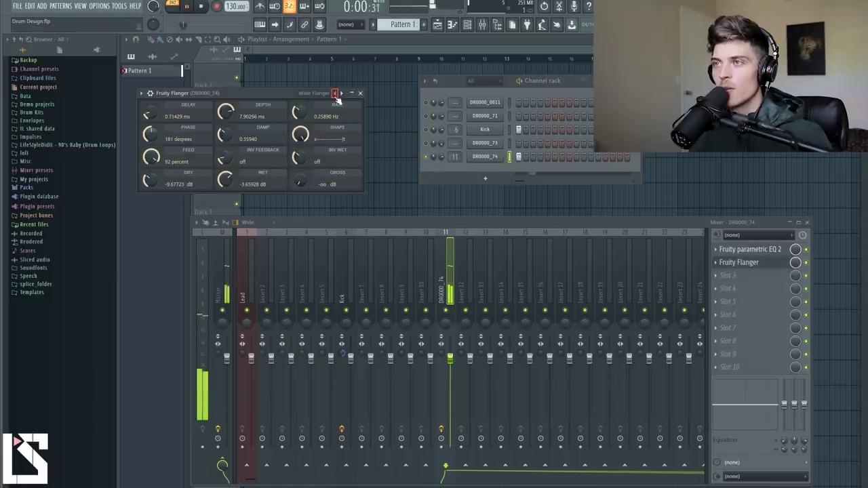
key(space)
click(335, 94)
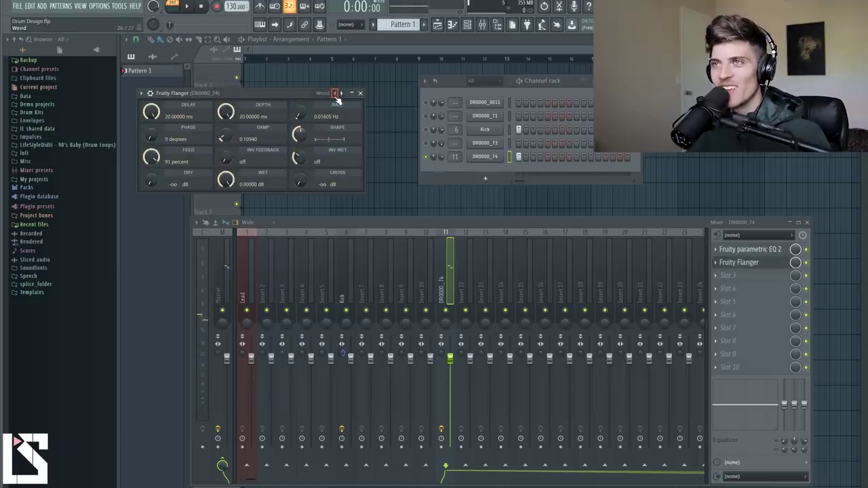
click(335, 95)
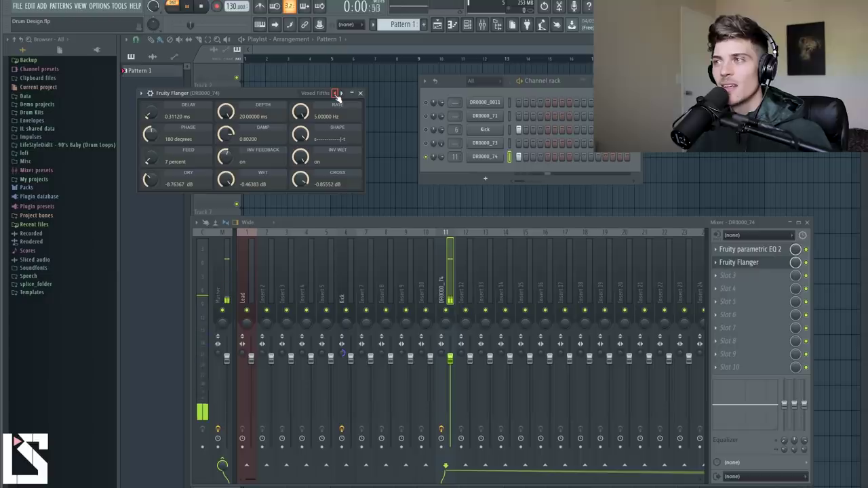
key(space)
Step: Compare DR0000_74 with Fruity Flanger bypassed and enabled, leave the effect on and close its window
click(807, 263)
key(space)
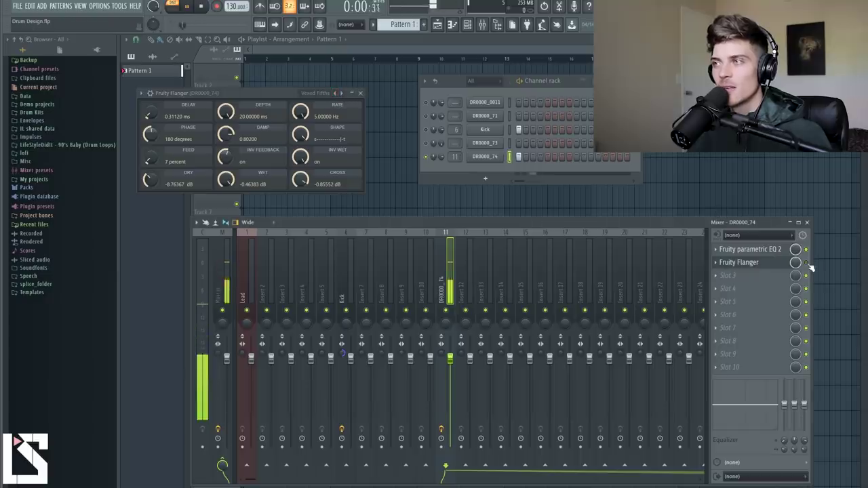
key(space)
click(807, 262)
key(space)
key(space)
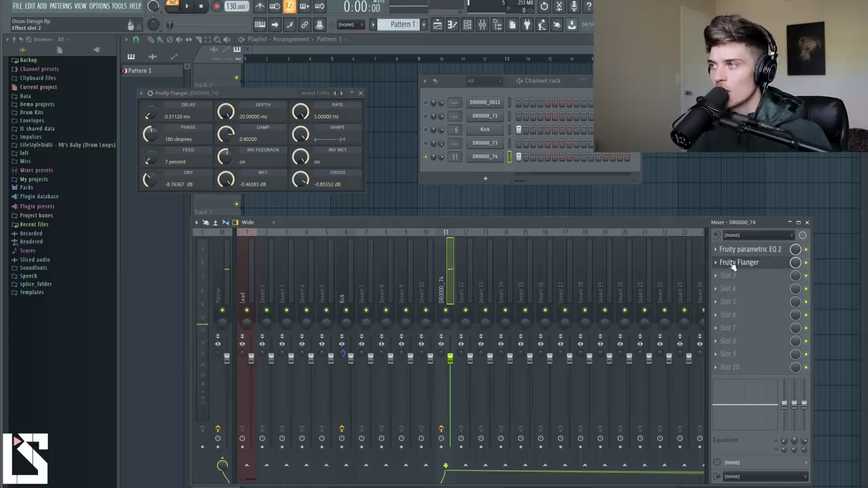
mouse_move(736, 262)
mouse_down()
mouse_move(733, 251)
mouse_move(733, 266)
mouse_up()
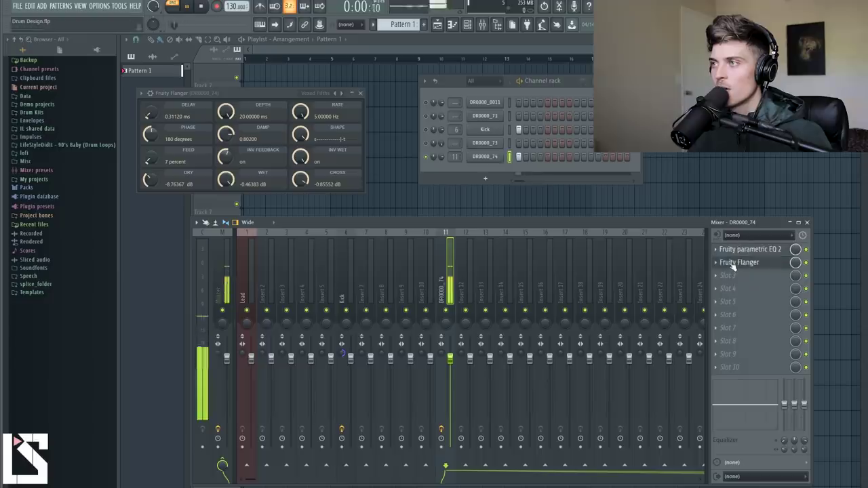
click(361, 93)
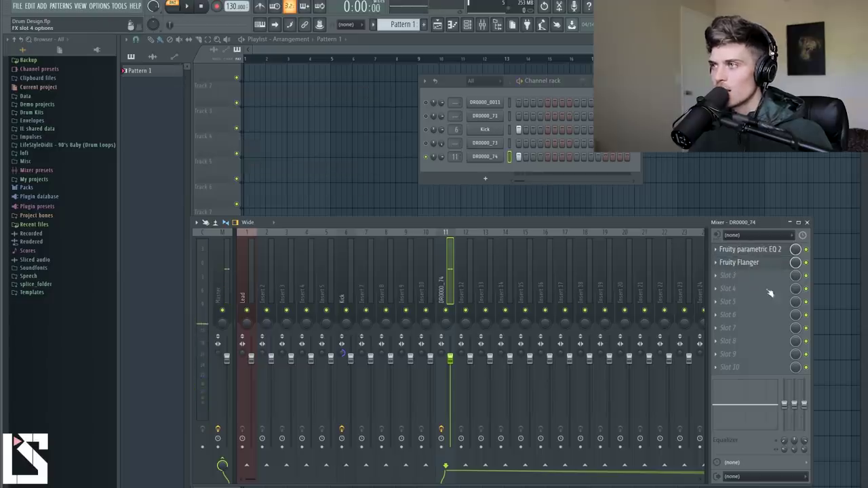
Step: Add Fruity Phaser in slot 3 of the DR0000_74 track, load the Whales Singing preset and audition it
click(716, 277)
mouse_move(850, 348)
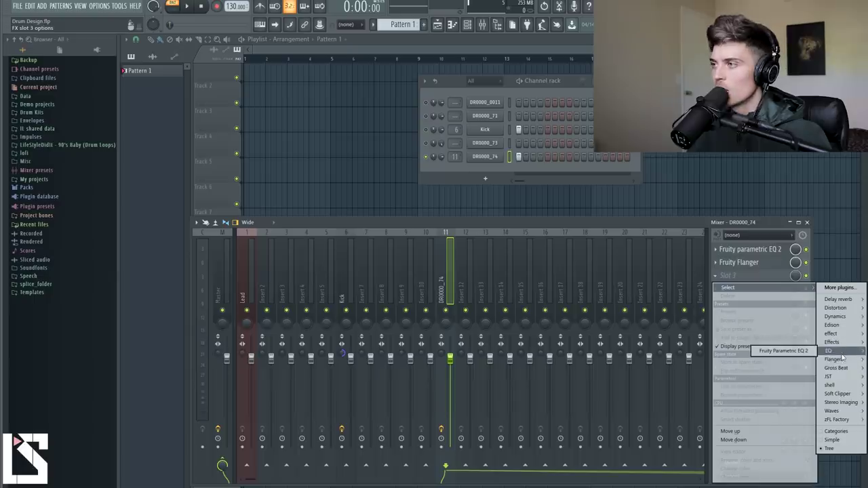
click(788, 385)
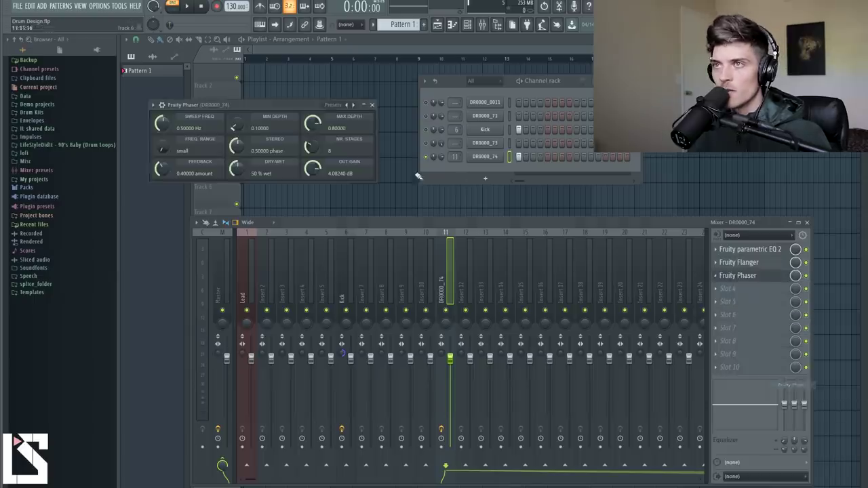
click(347, 106)
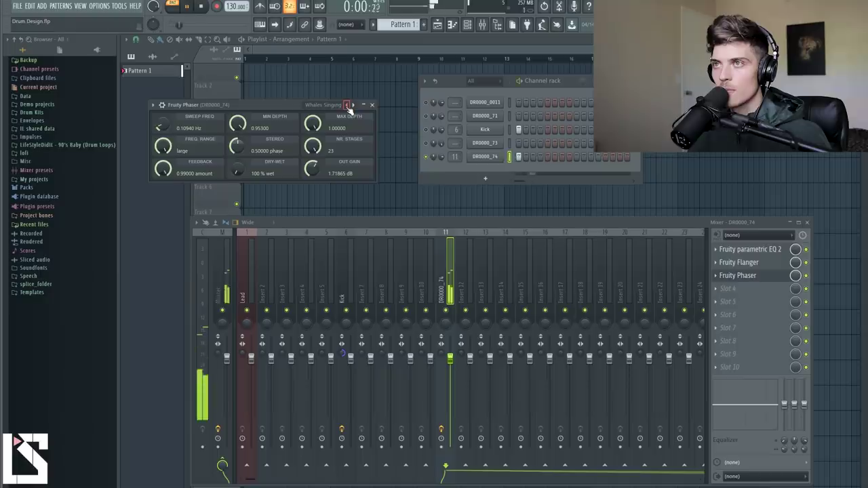
key(space)
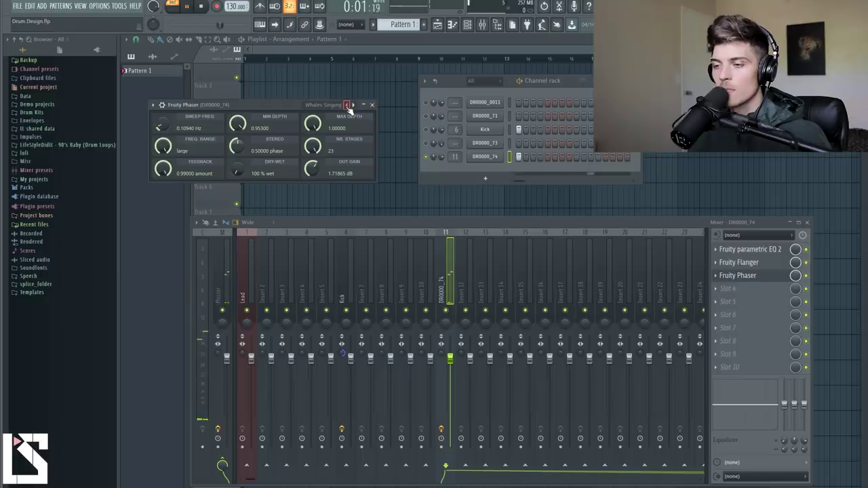
Step: Check the existing Edison on the Master track and add a second Edison in the Master's slot 3
click(223, 306)
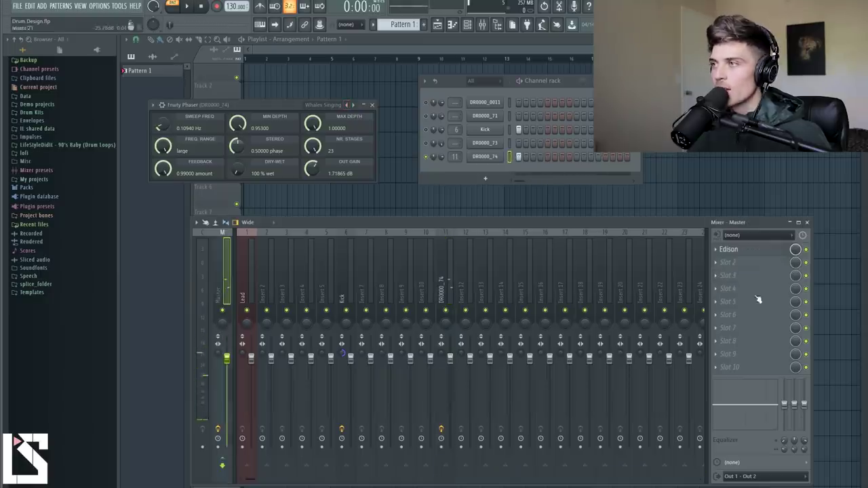
click(730, 249)
click(729, 249)
click(729, 249)
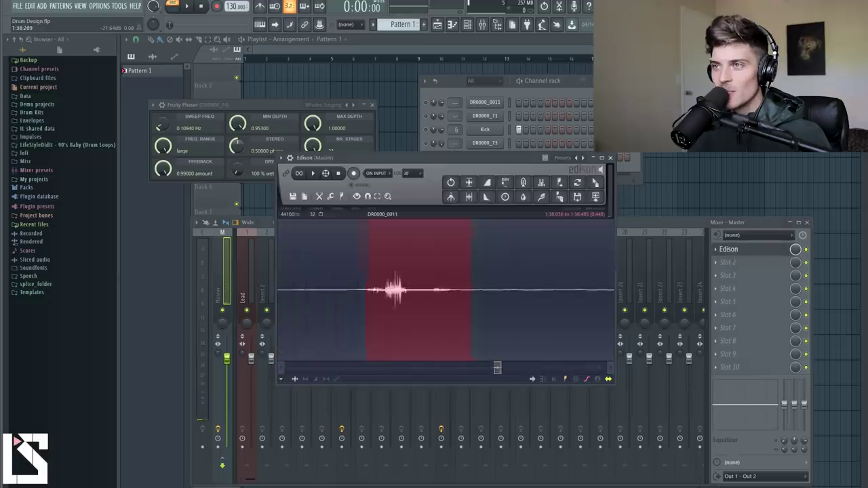
click(727, 275)
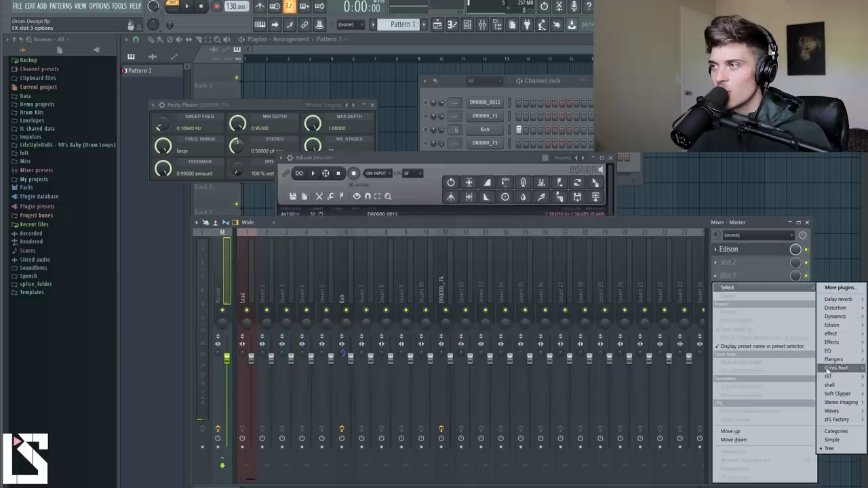
mouse_move(834, 347)
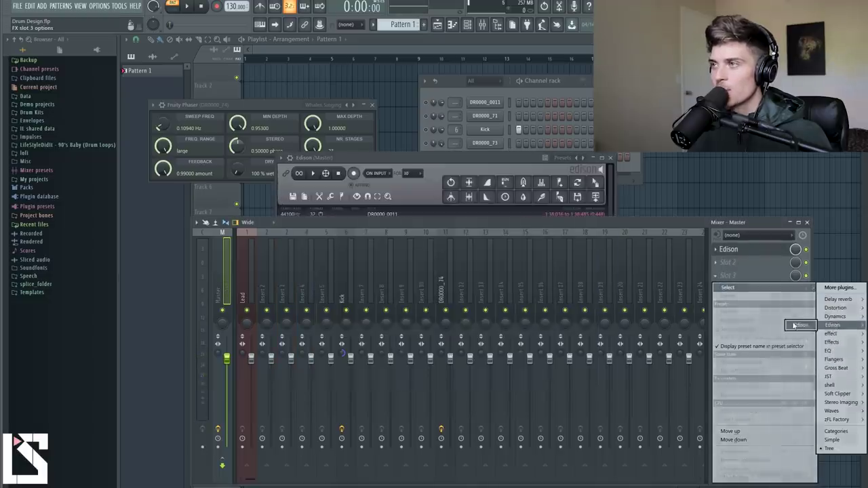
click(797, 325)
Step: Record the processed hit in the new Edison, select the tail from 0:309 to 1:795 and normalize it
click(249, 144)
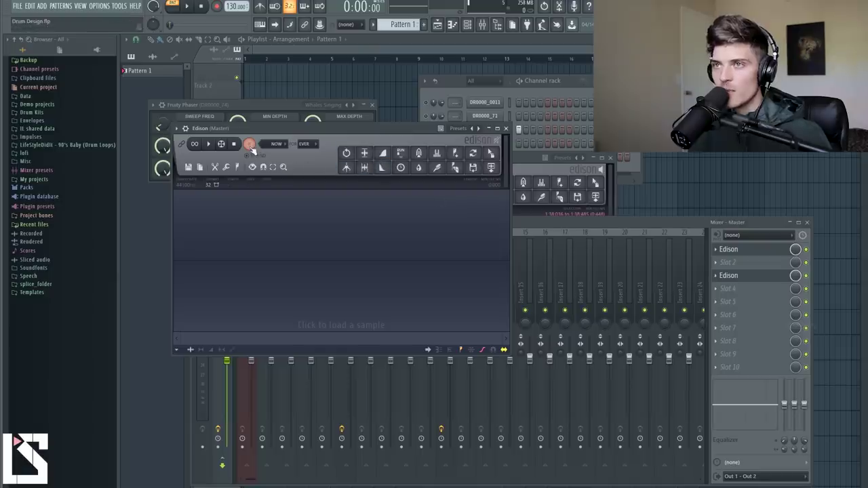
click(558, 119)
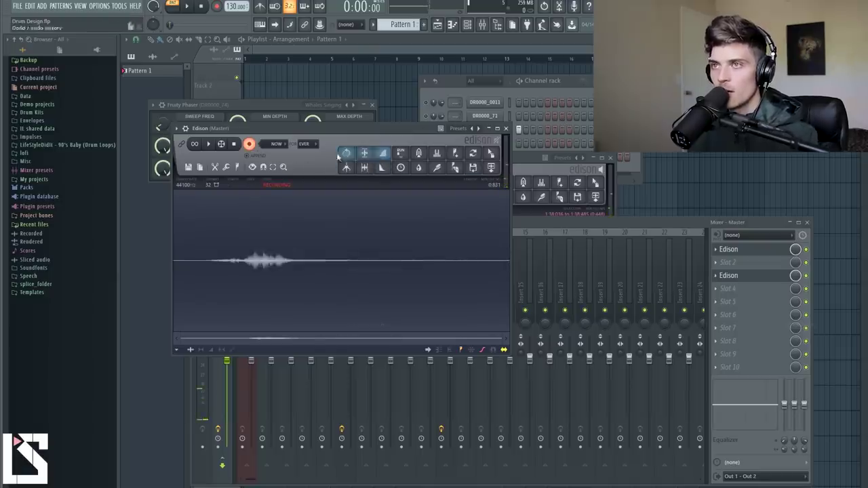
click(249, 143)
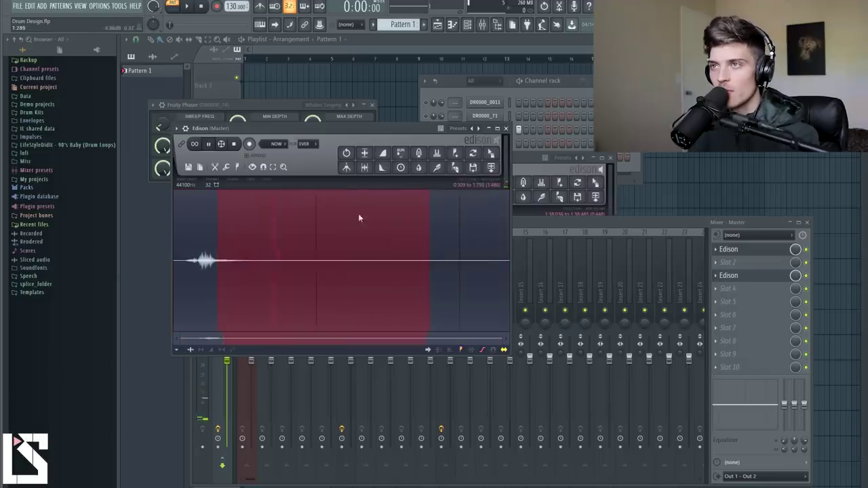
click(365, 167)
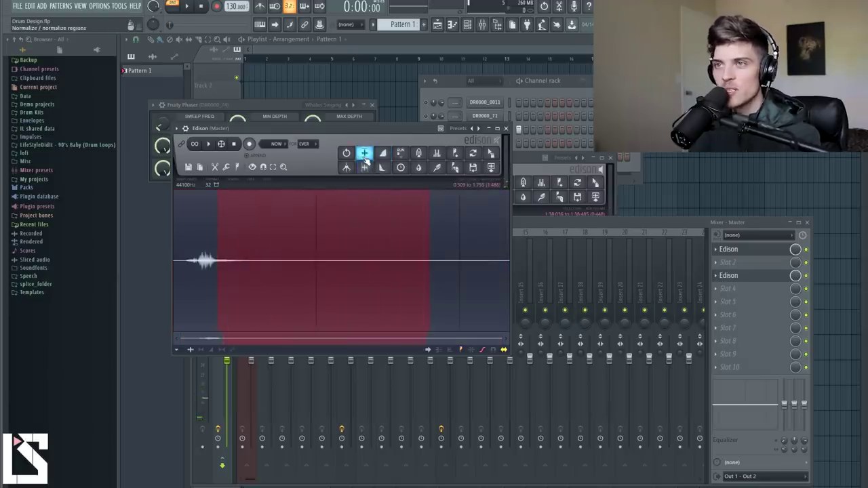
key(space)
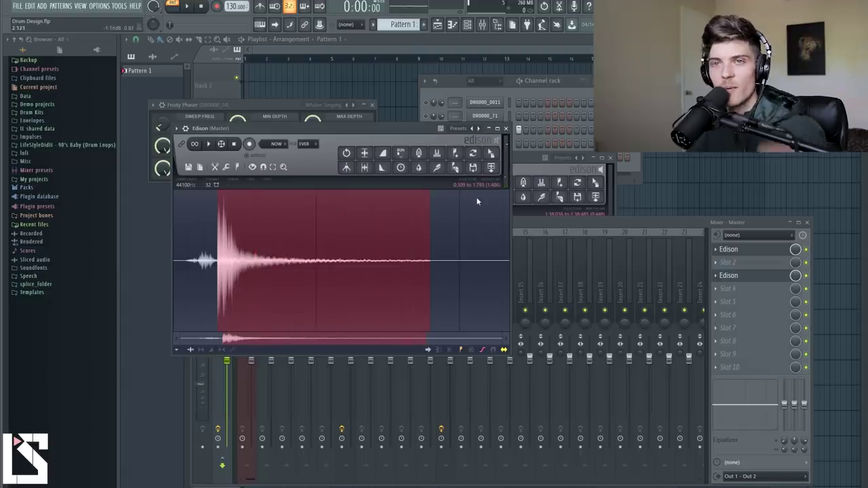
Step: Close both Edison windows and the Fruity Phaser window
click(505, 128)
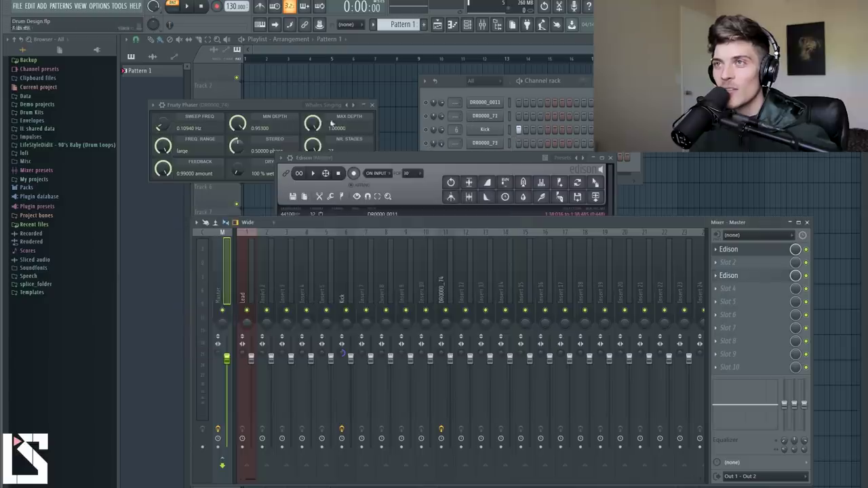
click(372, 108)
click(573, 166)
click(610, 158)
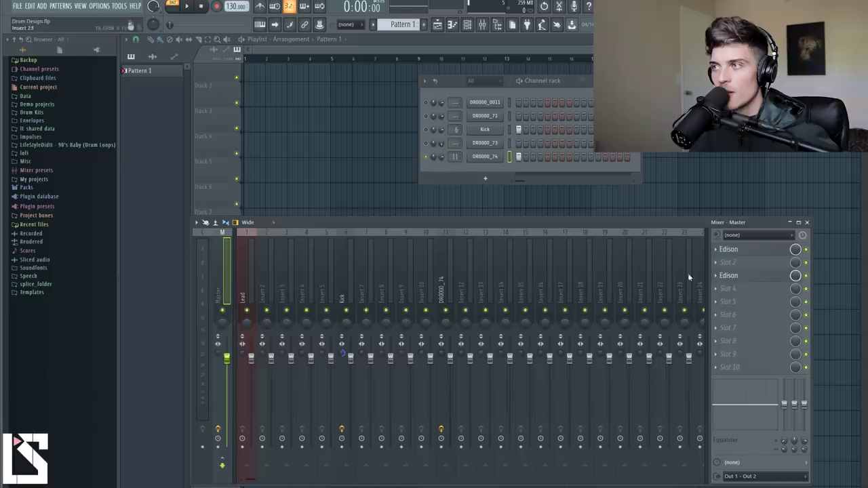
Step: Look at the DR0000_74 channel settings and reopen the Edison in the Master's slot 3 that holds the recorded hit
click(728, 276)
click(506, 129)
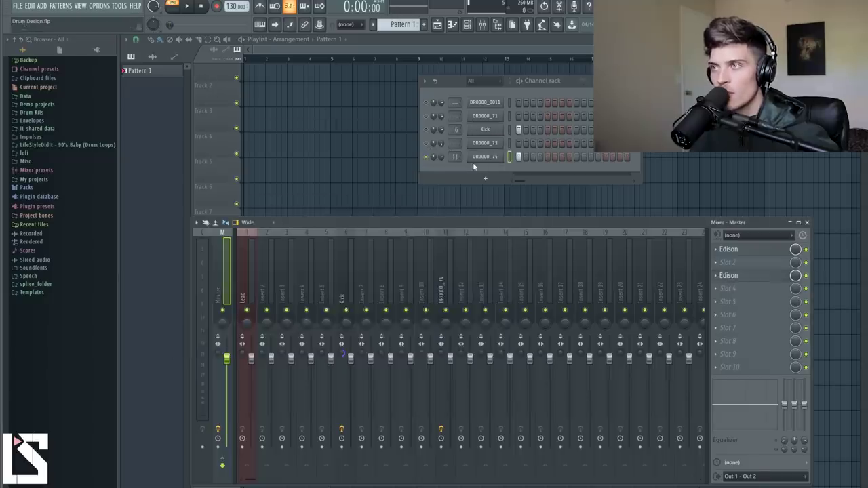
click(475, 157)
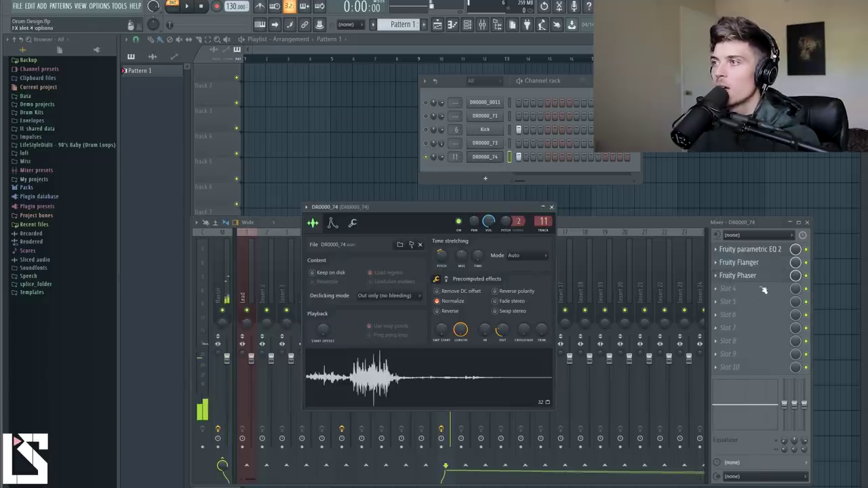
click(222, 293)
click(737, 277)
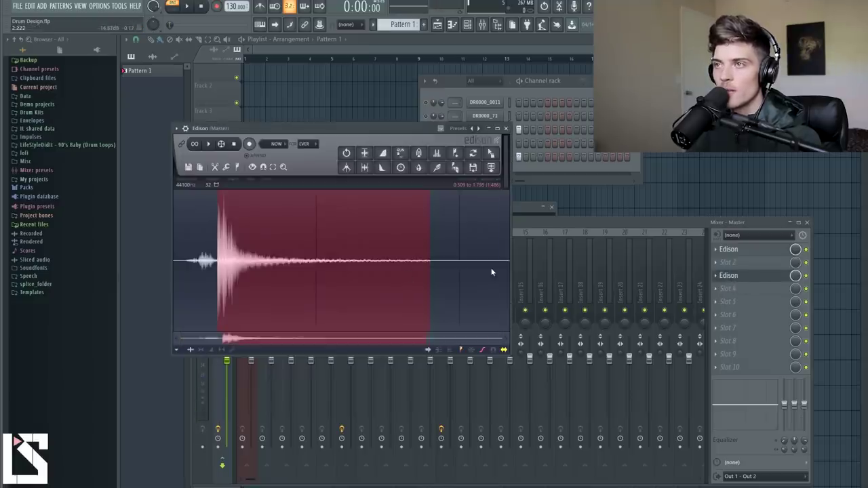
Step: Record another take of the processed hit in the Edison, then select and audition the new hit from 2:464 to 3:105
click(250, 145)
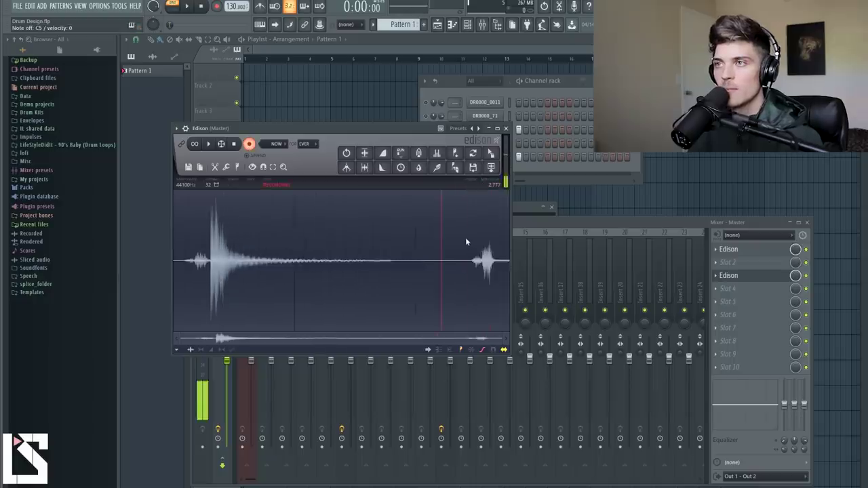
click(250, 145)
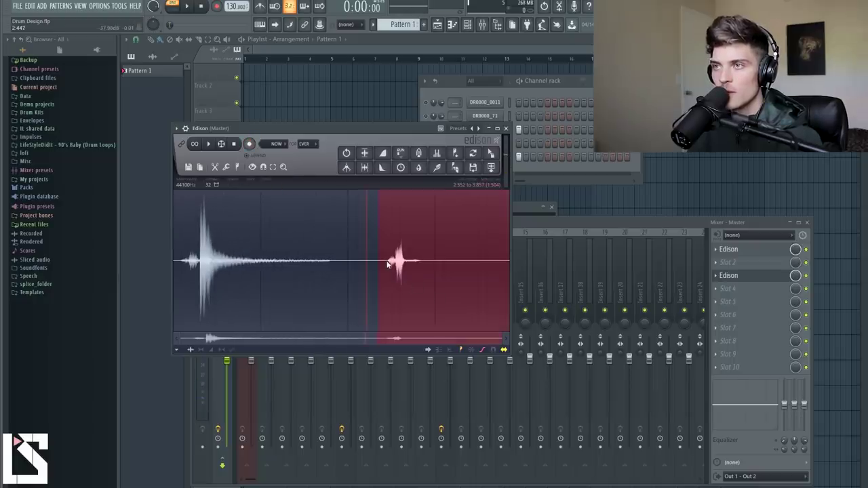
drag(438, 271, 443, 270)
scroll(397, 266, up, 4)
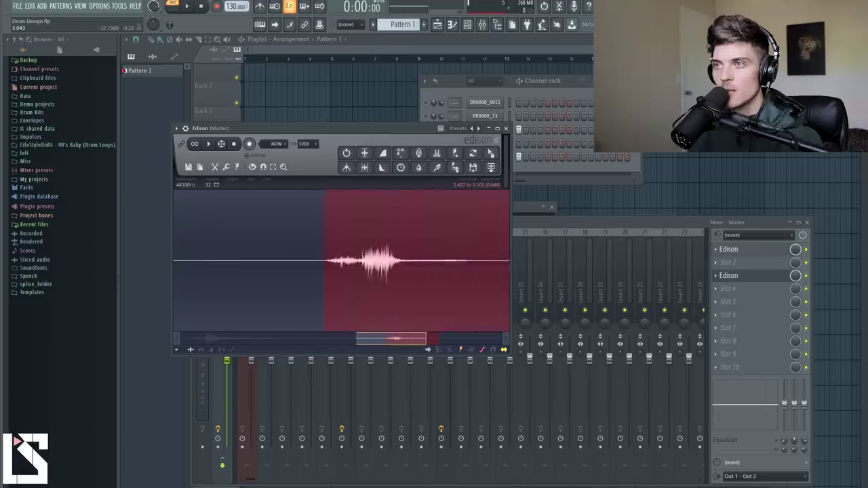
scroll(332, 265, down, 3)
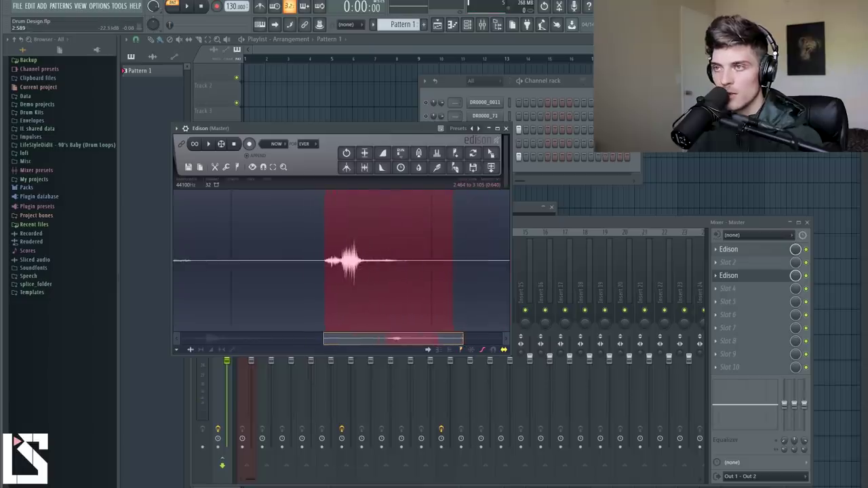
key(space)
key(space)
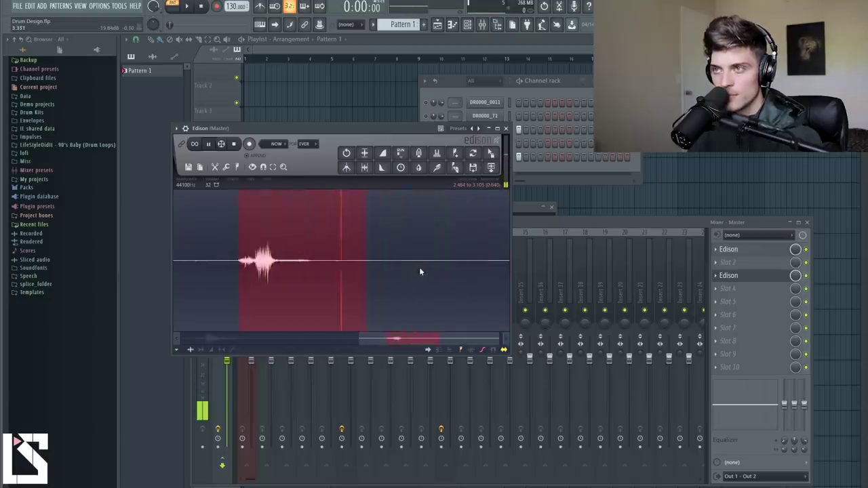
Step: Shorten the selection to 2:464–2:929, normalize it and add it to the channel rack as a new sampler channel
drag(444, 283, 434, 281)
key(space)
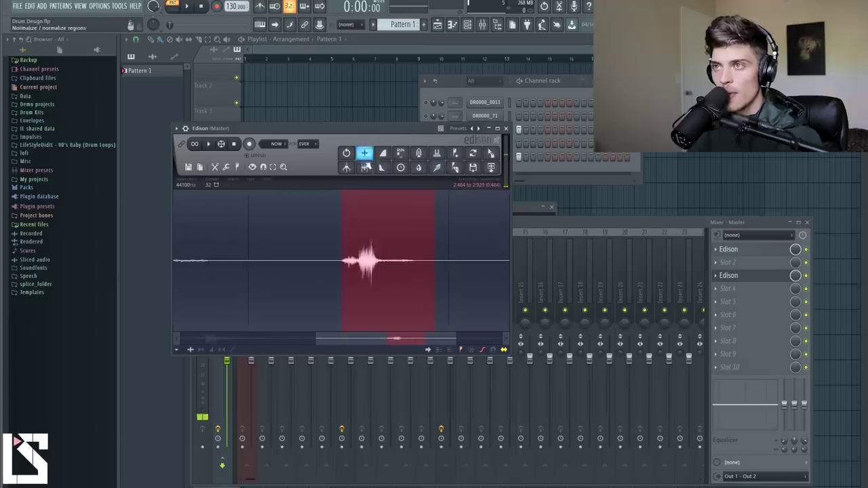
click(366, 155)
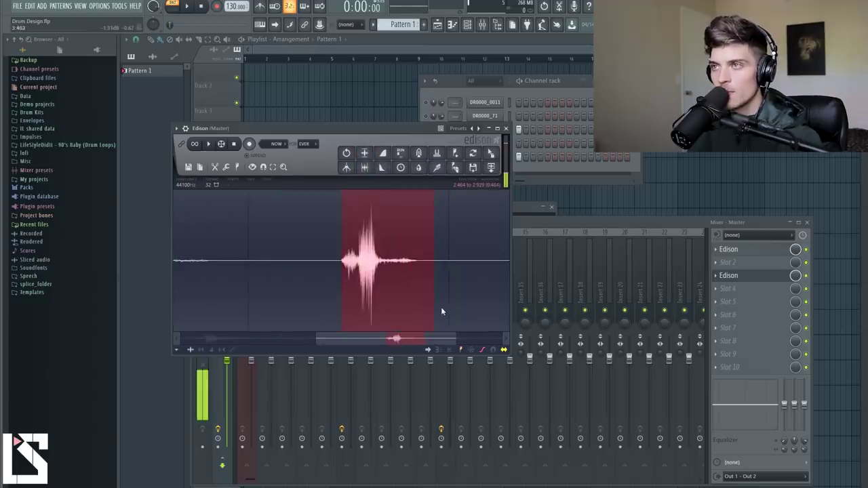
mouse_move(493, 152)
mouse_down()
mouse_move(548, 171)
mouse_move(494, 164)
mouse_up()
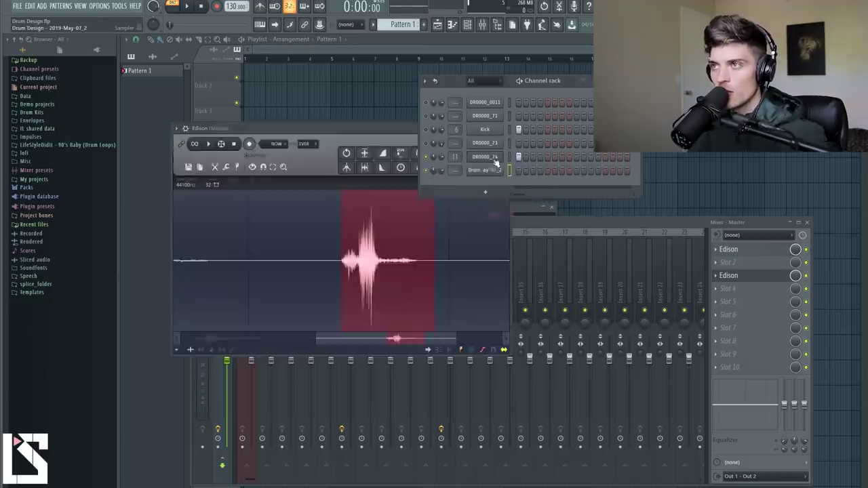
Step: Close all plugin windows and open the DR0000_0011 field recording in the audio editor
key(ctrl+F12)
click(487, 104)
right_click(349, 300)
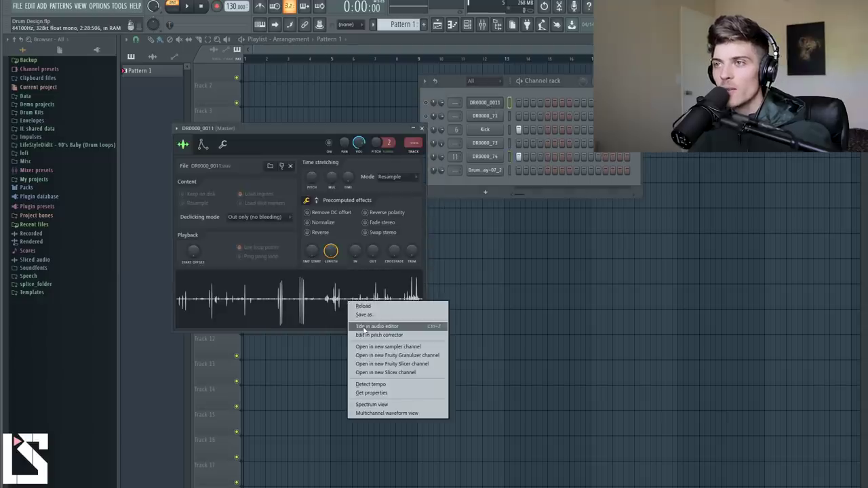
click(379, 328)
Step: Audition several transients across the DR0000_0011 recording to find another hit to sample
click(416, 293)
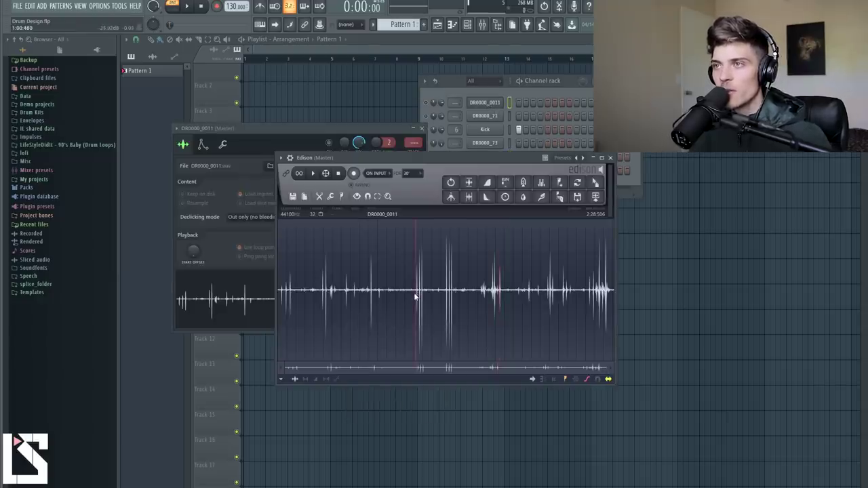
click(416, 300)
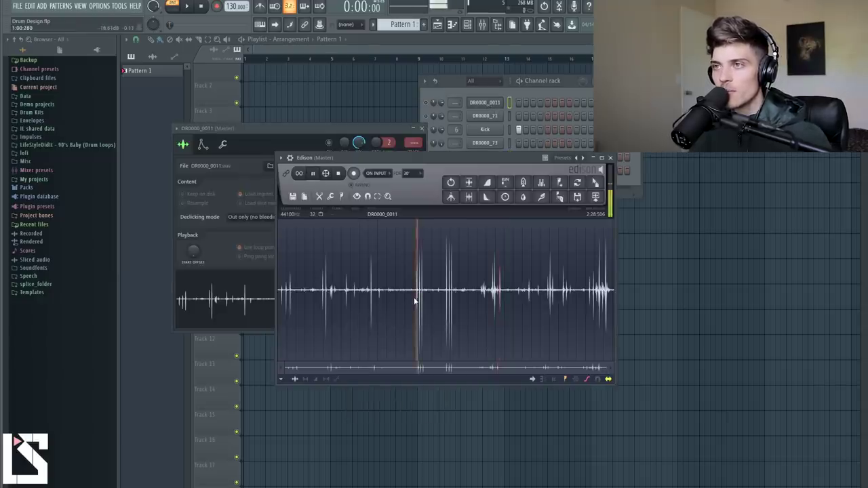
click(377, 300)
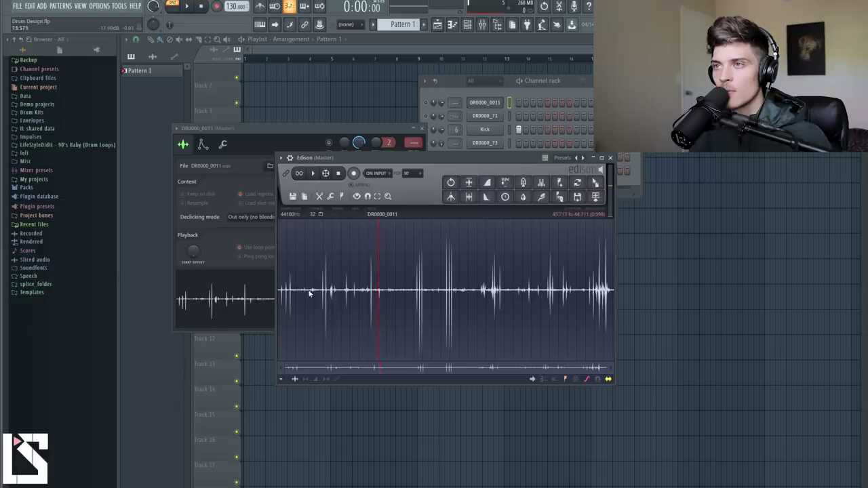
scroll(325, 293, up, 5)
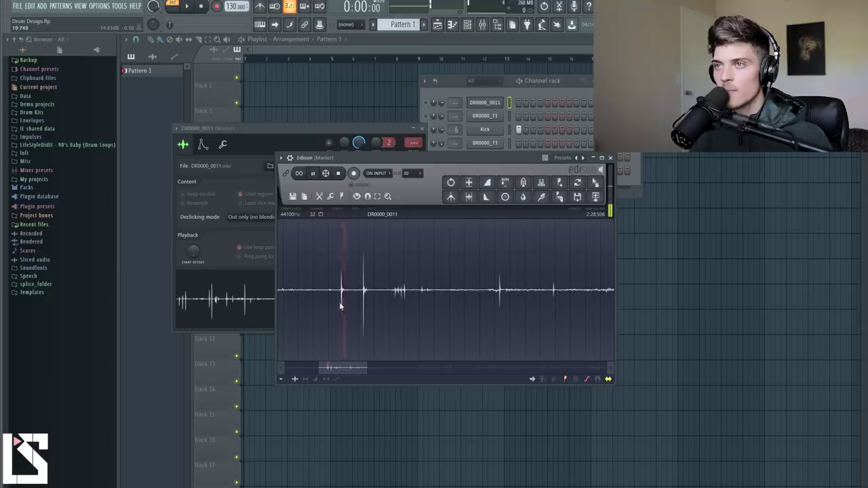
scroll(339, 302, up, 4)
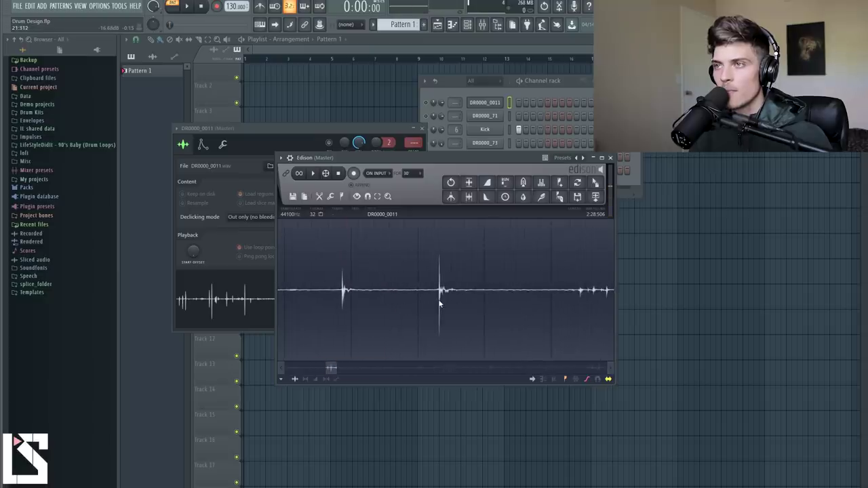
click(439, 304)
key(space)
key(space)
scroll(436, 316, up, 1)
scroll(436, 316, down, 4)
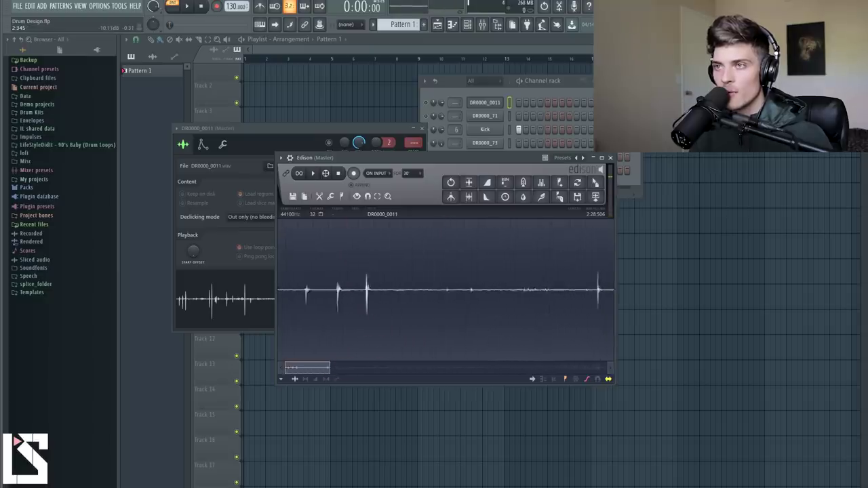
Step: Select the hit from 21:323 to 21:637 in the recording and add it to the channel rack as a new channel
scroll(432, 295, up, 5)
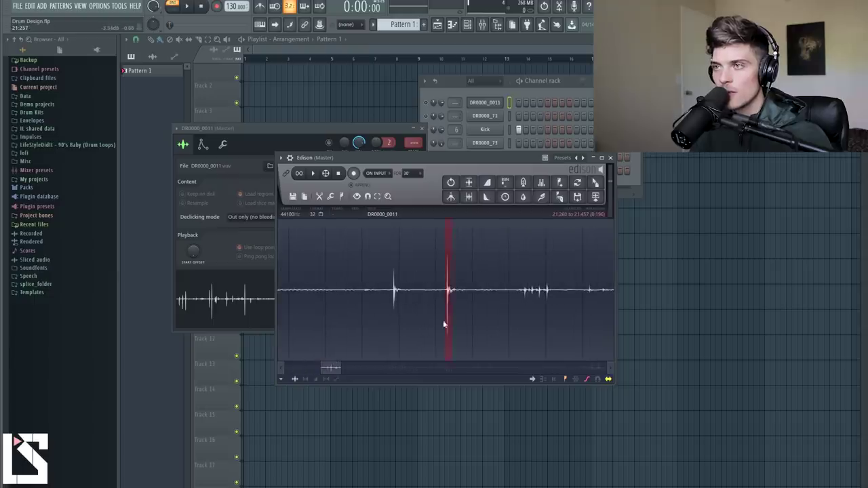
scroll(443, 322, up, 6)
drag(344, 317, 401, 317)
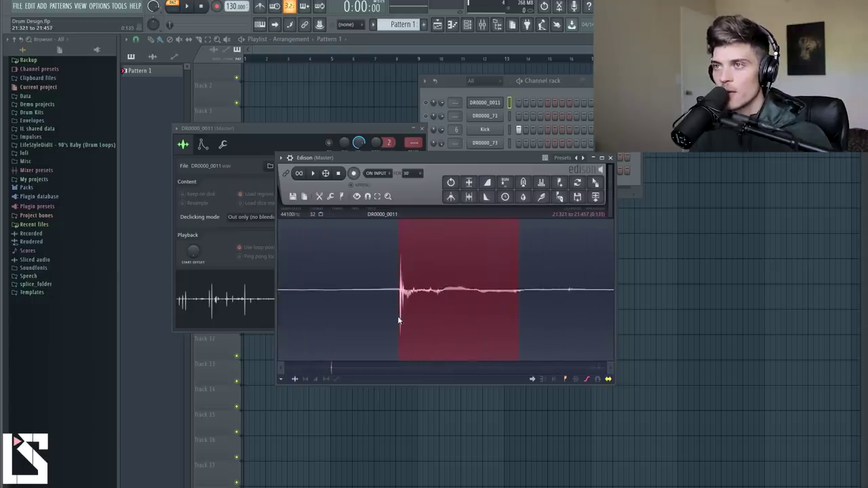
scroll(450, 322, up, 2)
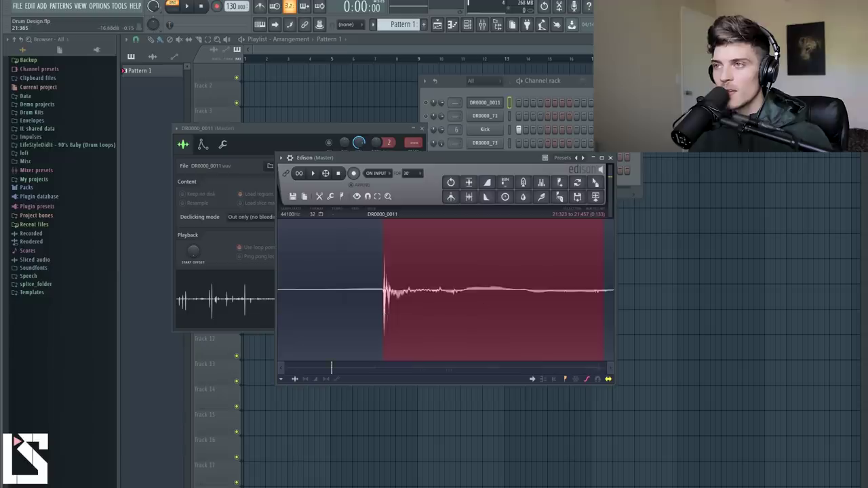
scroll(502, 302, down, 3)
shift+click(539, 309)
key(space)
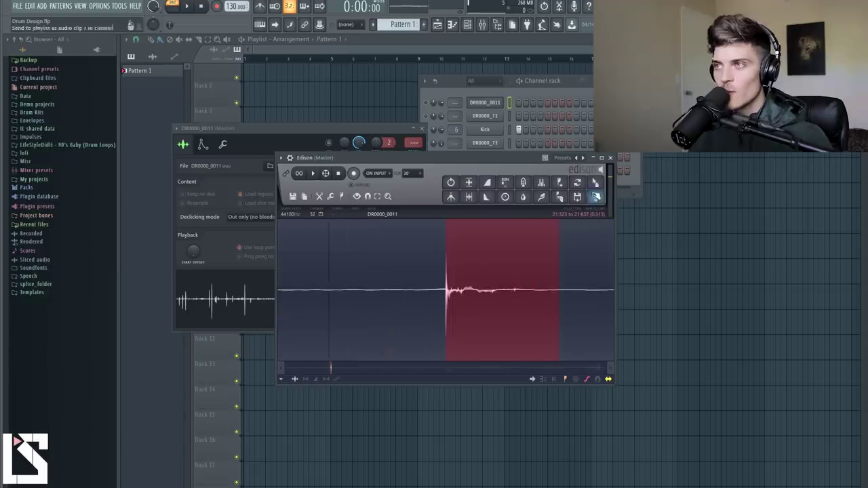
drag(595, 197, 489, 193)
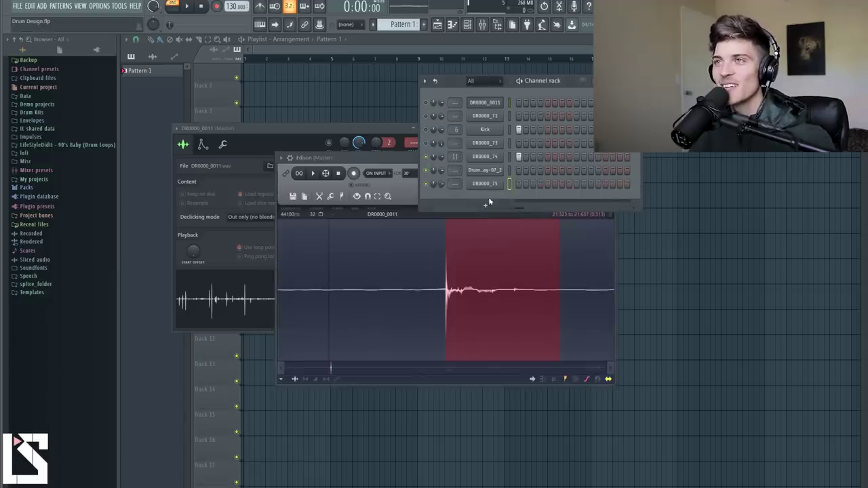
Step: Close the Edison and DR0000_0011 windows, then open the DR0000_75 channel settings and normalize its sample
click(410, 160)
click(615, 158)
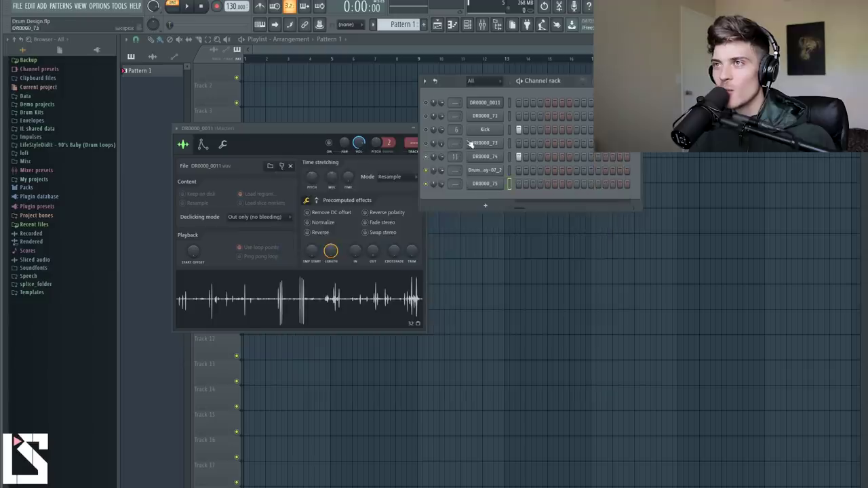
click(422, 128)
click(485, 184)
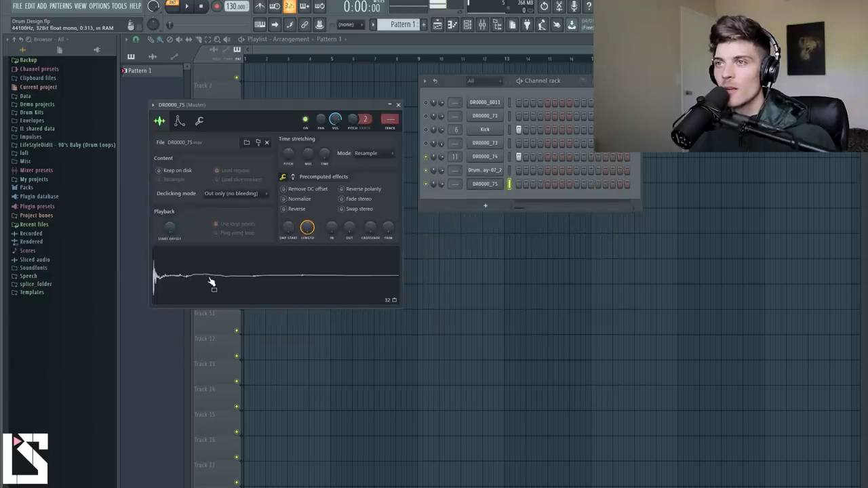
click(285, 198)
drag(293, 104, 427, 210)
Step: Add a fade-out to the DR0000_75 sample, raise its time-stretching pitch and audition it
drag(484, 334, 483, 318)
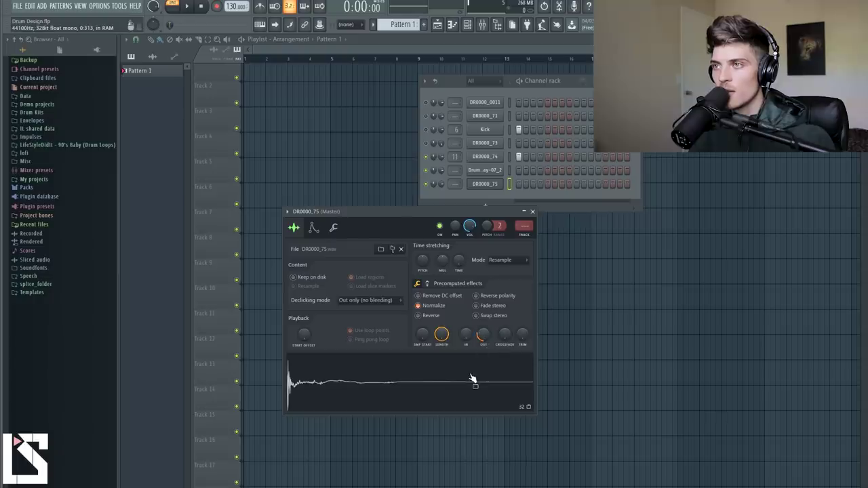
drag(422, 262, 422, 250)
click(409, 383)
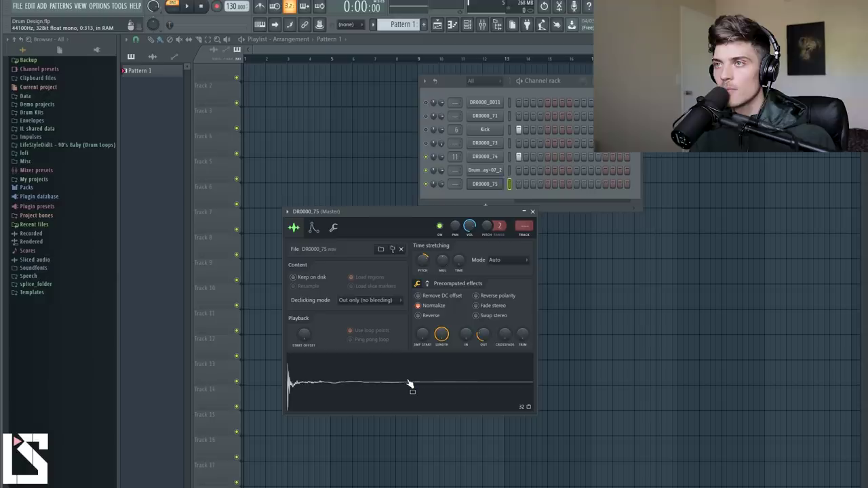
click(409, 383)
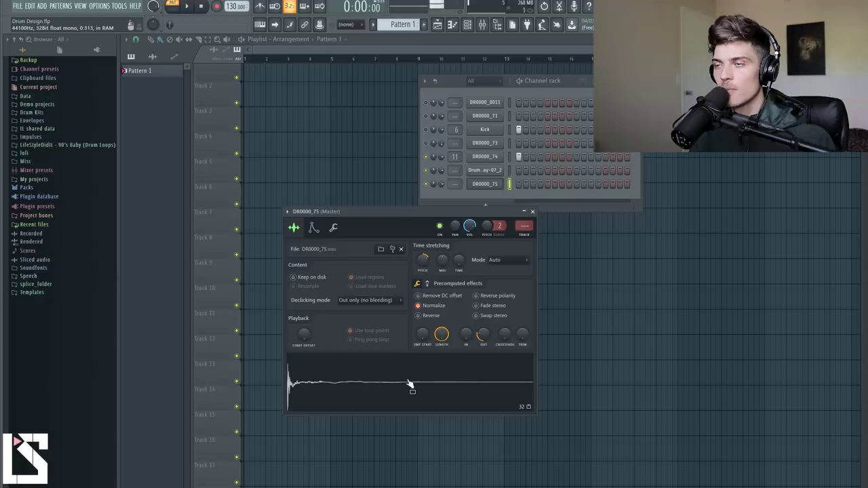
Step: Place DR0000_75 on the first step of the pattern and route the channel to mixer track 11
click(519, 184)
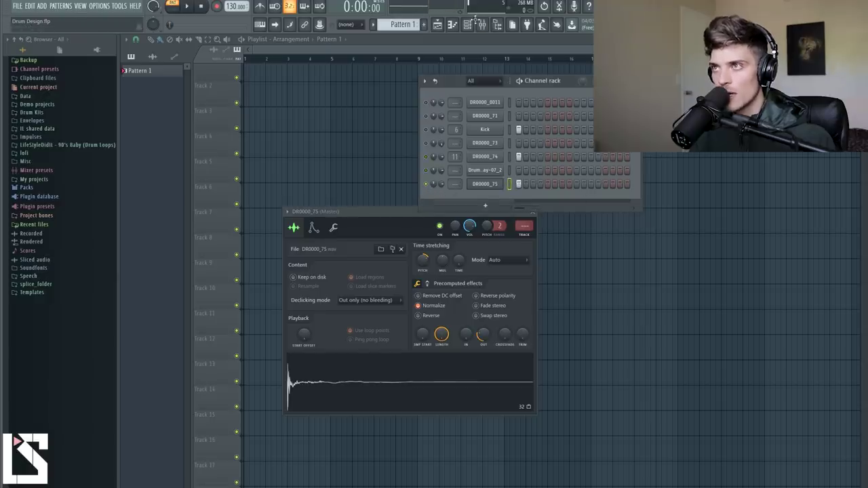
key(F9)
click(446, 286)
right_click(446, 286)
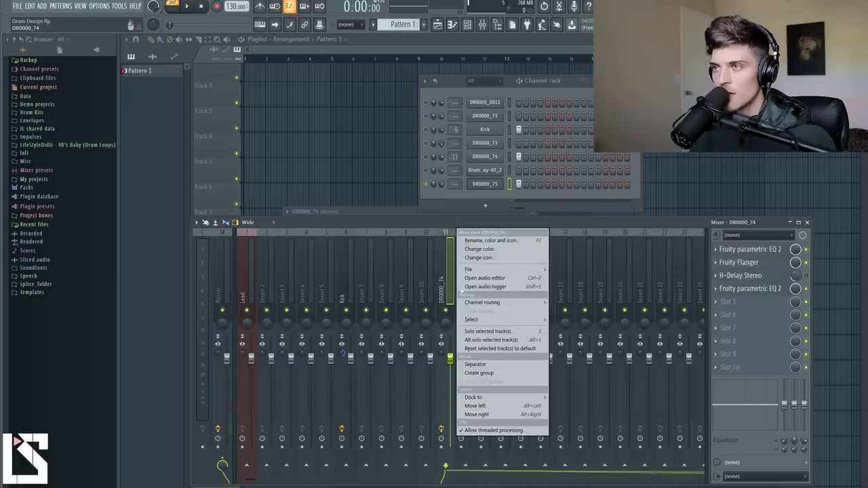
click(597, 303)
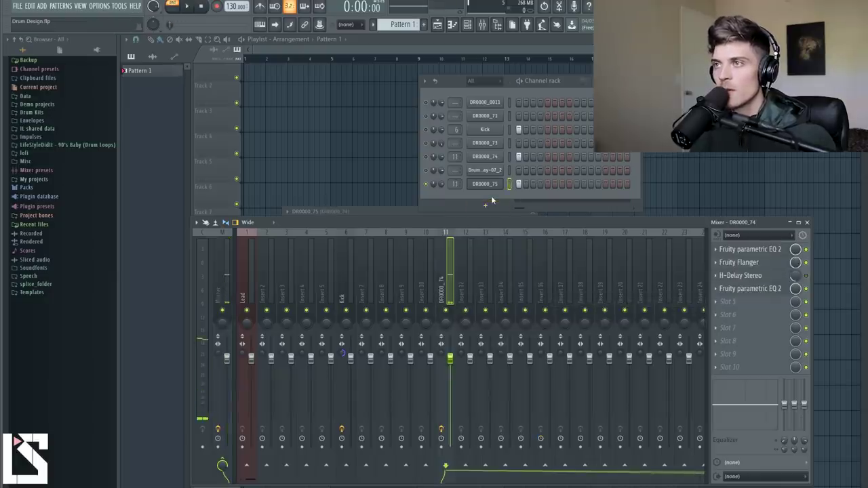
Step: Turn up the DR0000_75 channel volume slightly and play the pattern to check the sound through the effects
drag(441, 184, 441, 181)
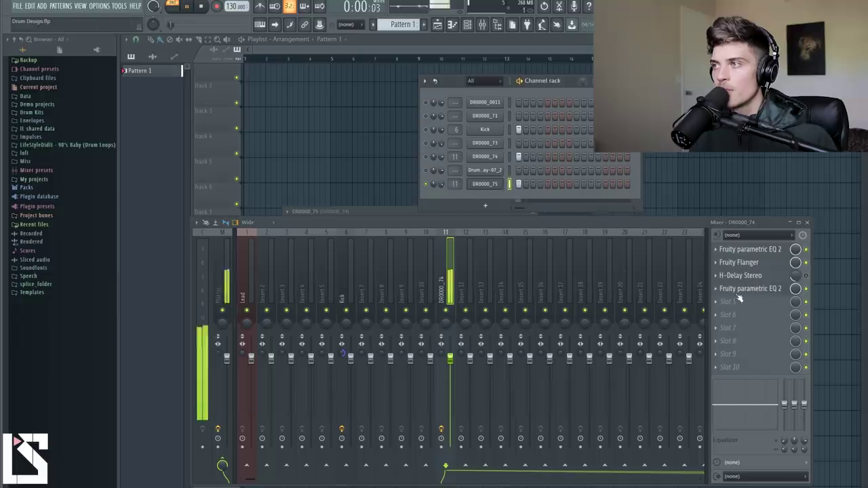
key(space)
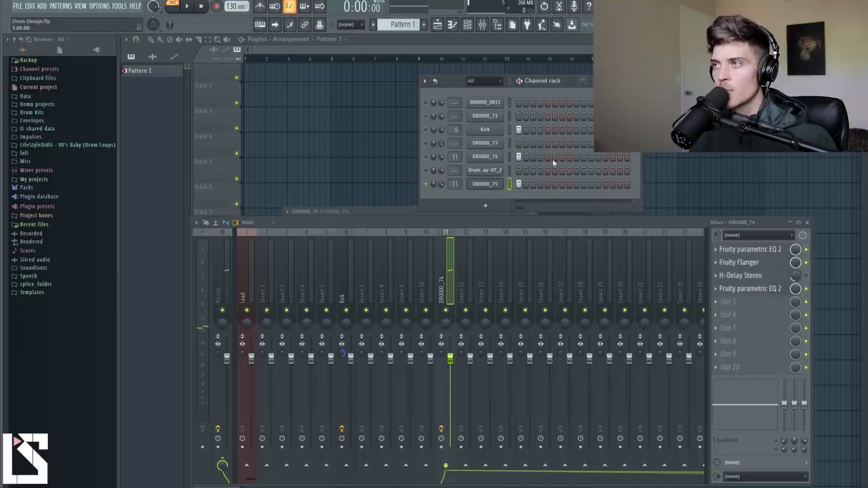
click(485, 184)
key(space)
click(532, 211)
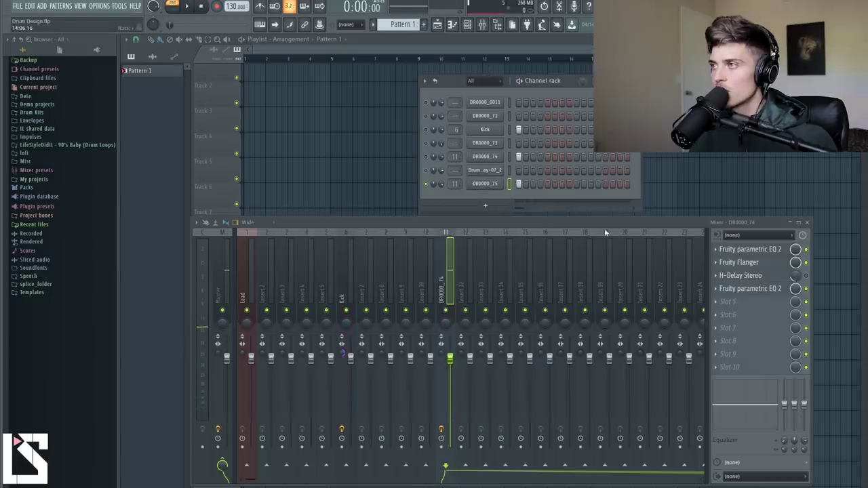
Step: Raise the main level of the Fruity Parametric EQ 2 in slot 4 of the DR0000_74 mixer track and close it
click(752, 289)
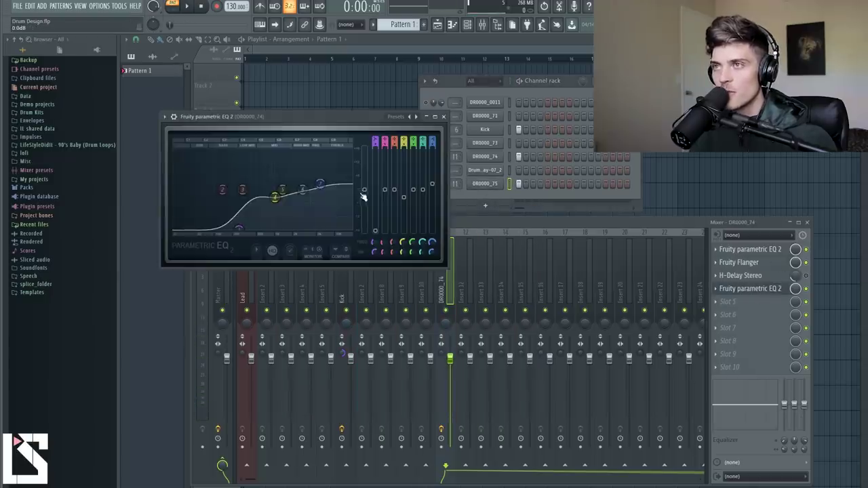
drag(364, 193, 375, 180)
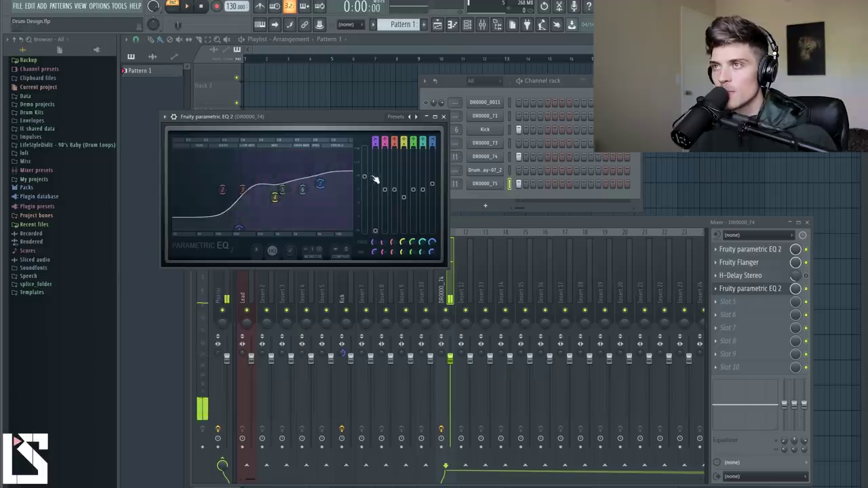
click(443, 117)
Step: Play the pattern and load Fruity Fast Dist into slot 6 of the DR0000_74 mixer track, stopping playback once it opens
key(space)
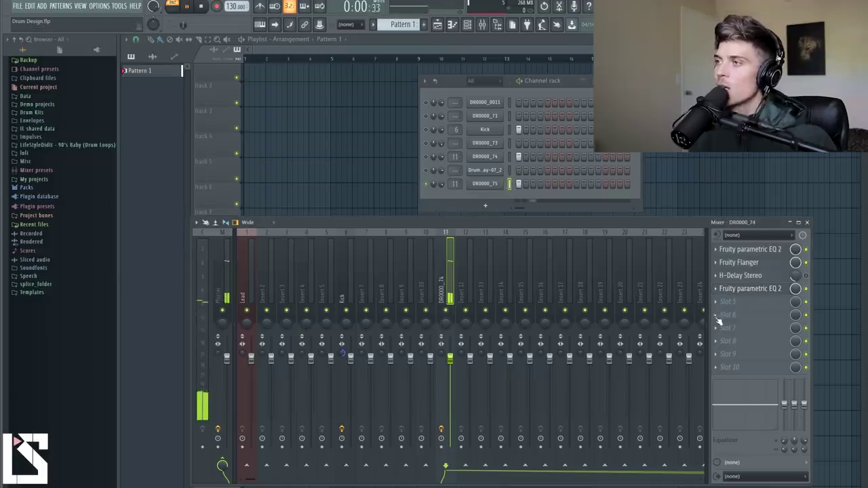
click(730, 319)
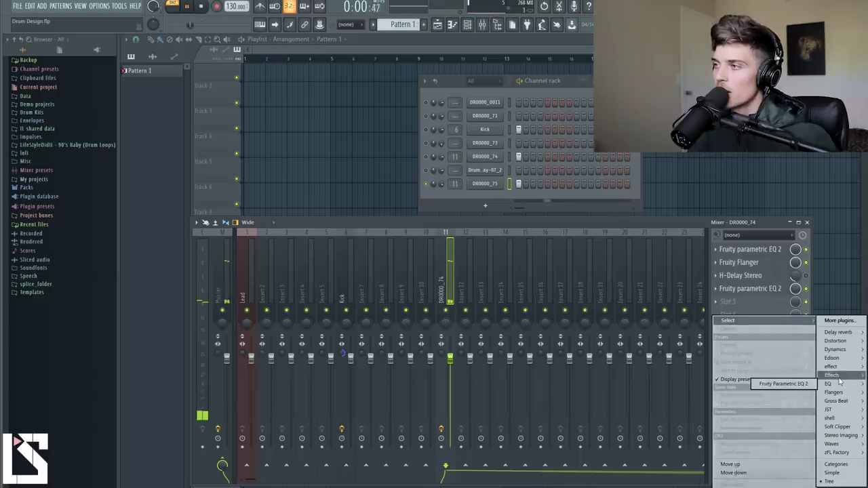
mouse_move(839, 350)
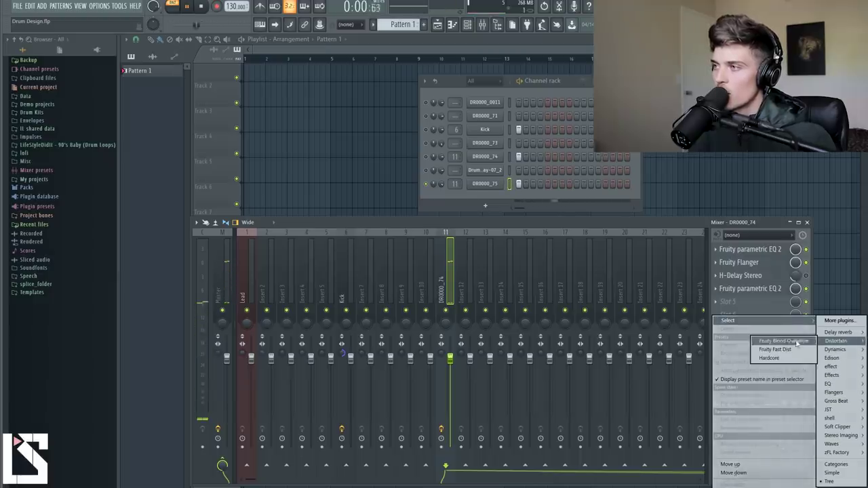
click(781, 349)
key(space)
click(334, 141)
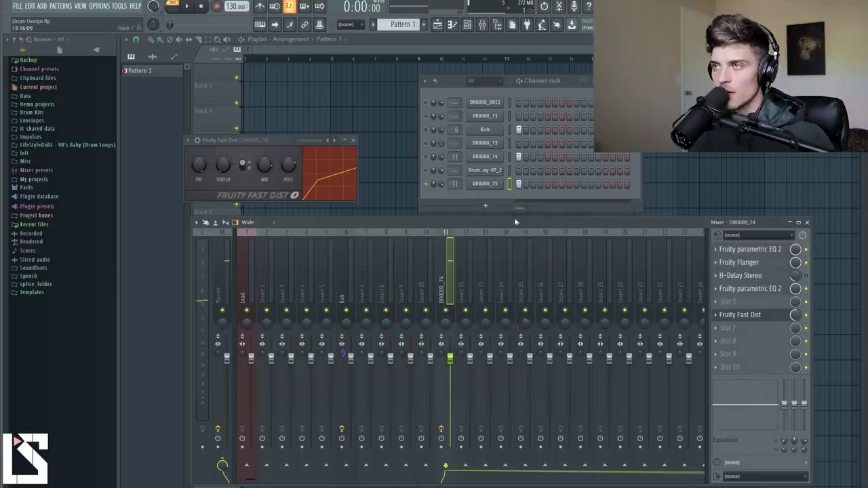
Step: Record the processed DR0000_75 hit into the Edison in slot 3 of the Master track
click(216, 280)
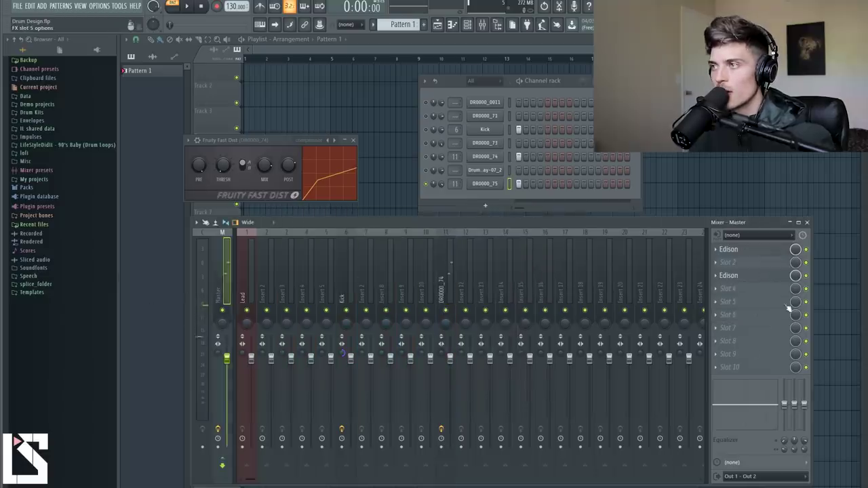
click(734, 276)
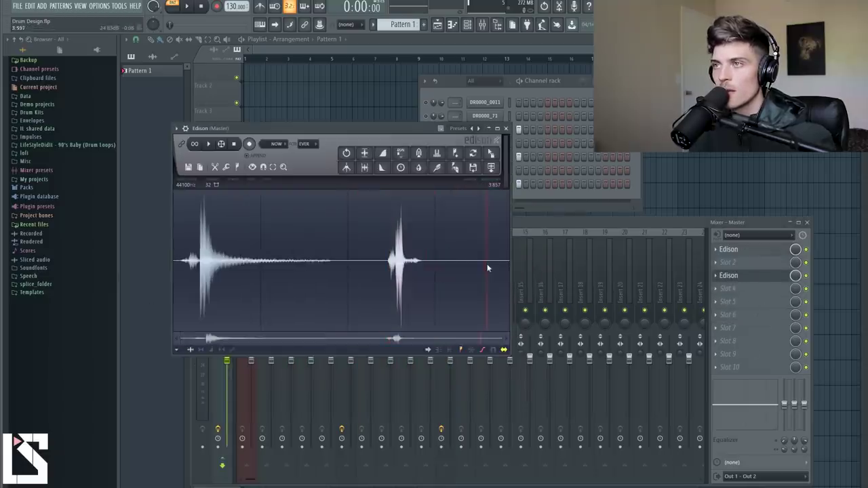
click(249, 143)
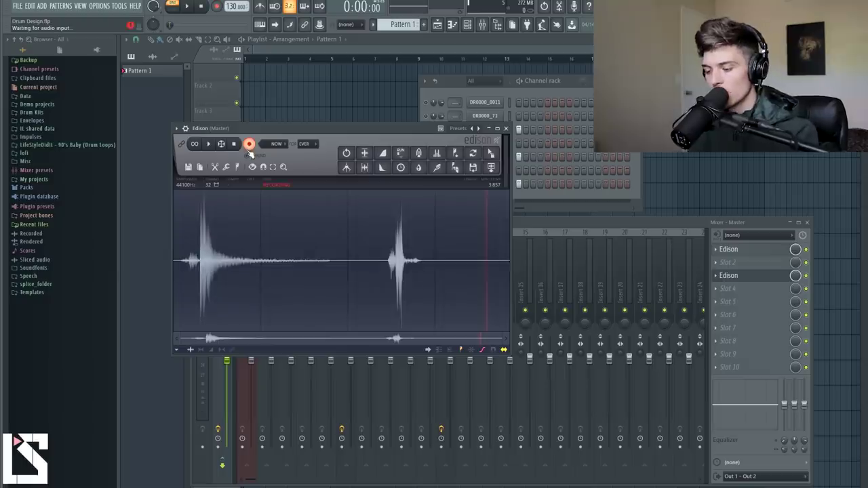
click(250, 145)
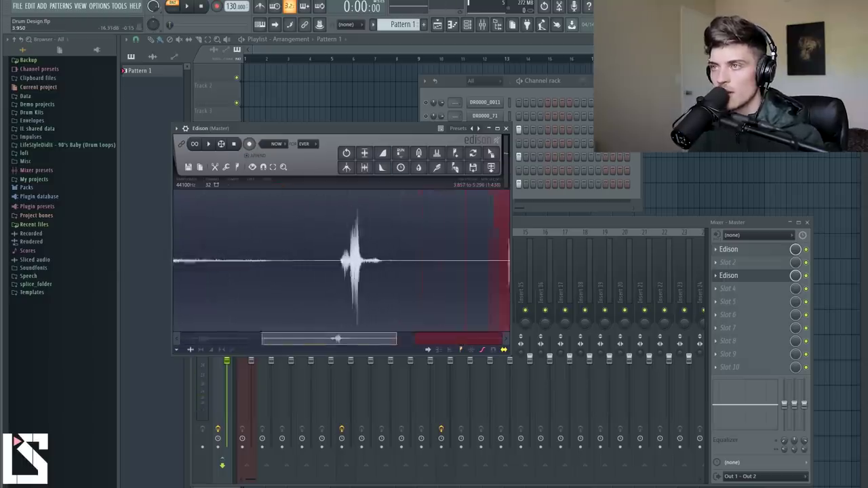
Step: Select the newly recorded hit in Edison, audition it and add the selection to the channel rack as a new channel
drag(350, 339, 415, 339)
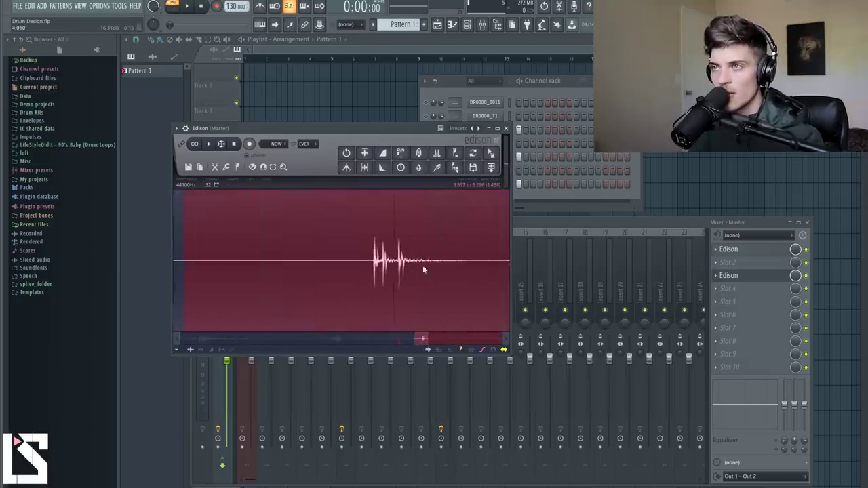
drag(375, 263, 463, 274)
scroll(455, 273, down, 2)
key(space)
scroll(448, 270, down, 3)
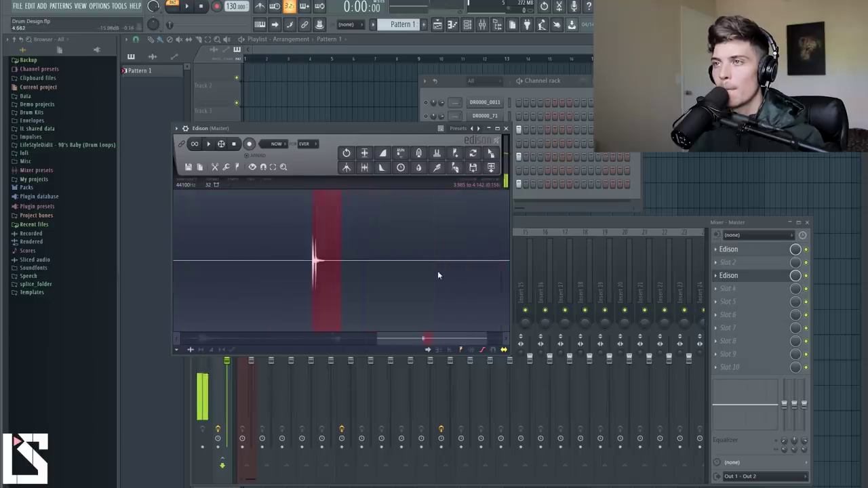
drag(492, 170, 493, 198)
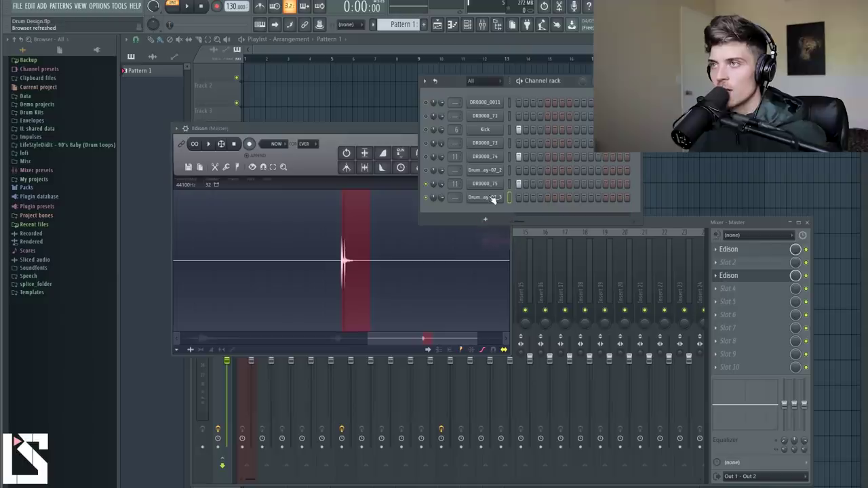
click(491, 199)
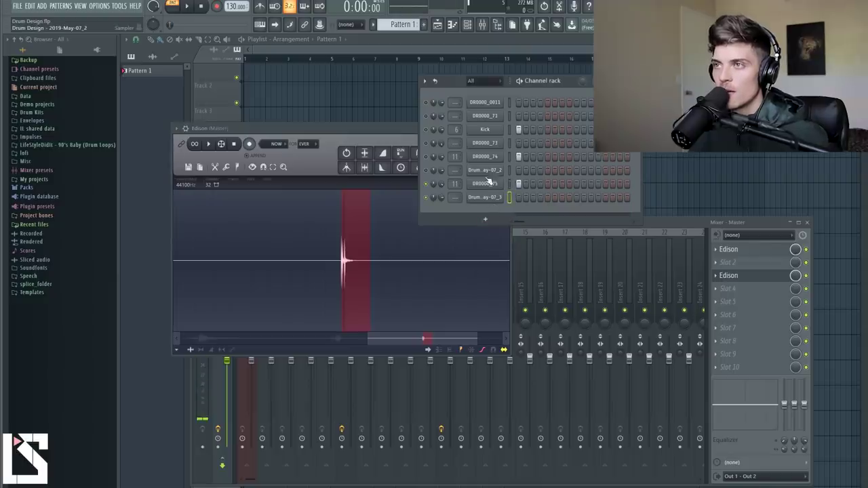
Step: Rename the newly added channel Perc and the Drum Design - 2019-May-07_2 channel Perc 2
shift+click(483, 197)
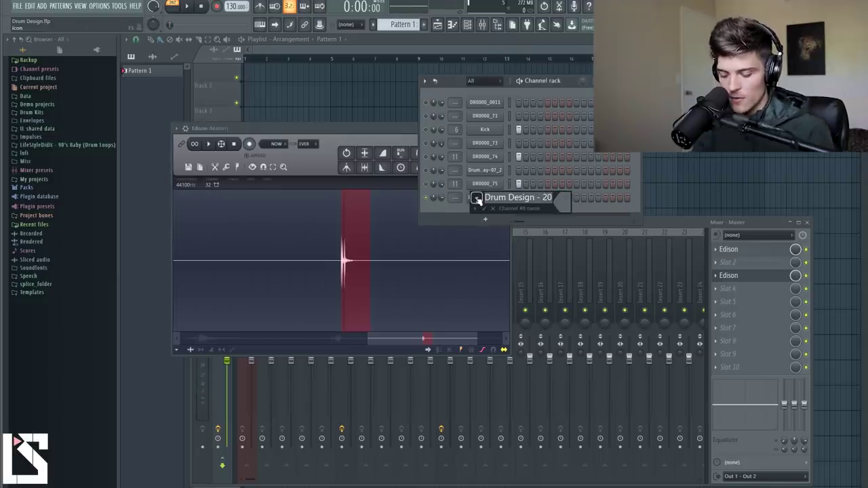
text(Perc)
key(Return)
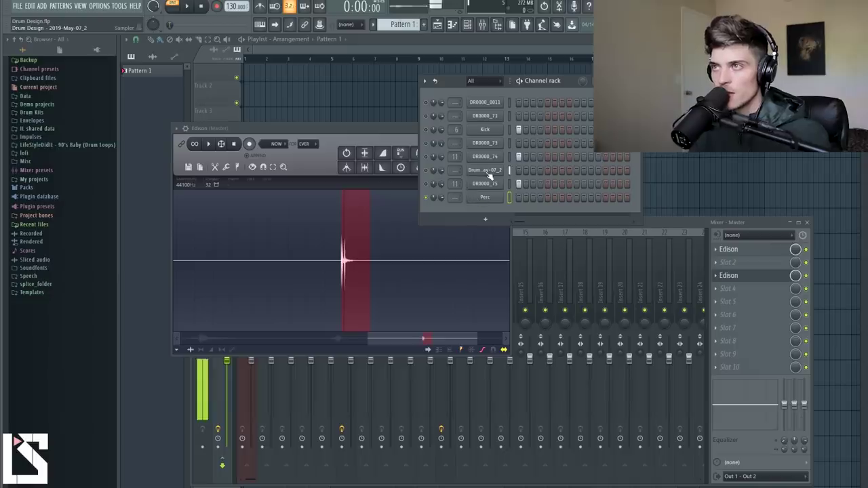
shift+click(490, 171)
text(Pe)
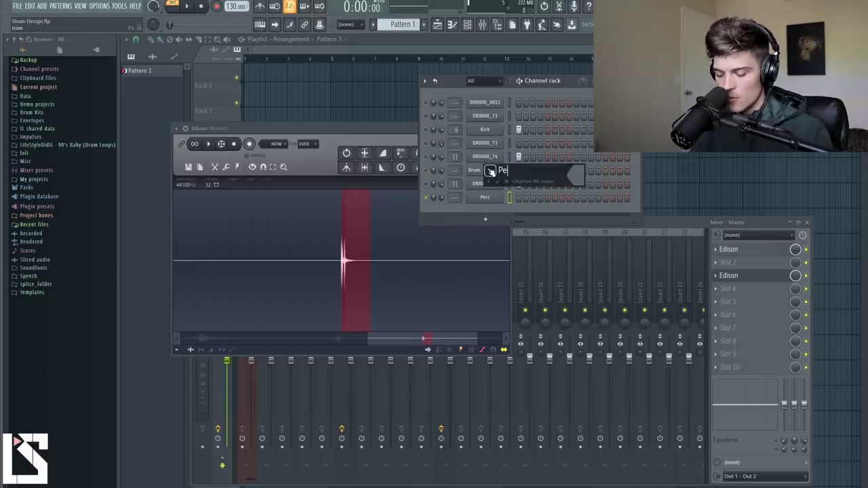
text(rc 2)
key(Return)
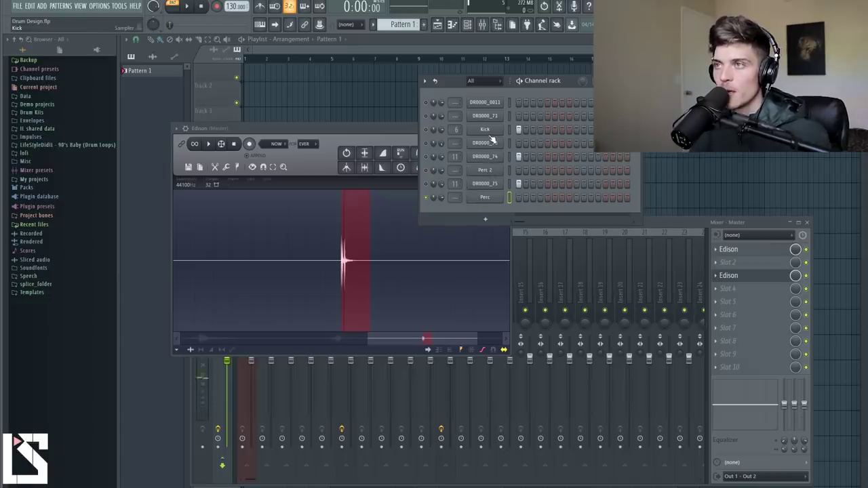
Step: Audition the DR0000_73, DR0000_74, Perc, Kick and DR0000_71 channels to compare the original and processed sounds
click(490, 144)
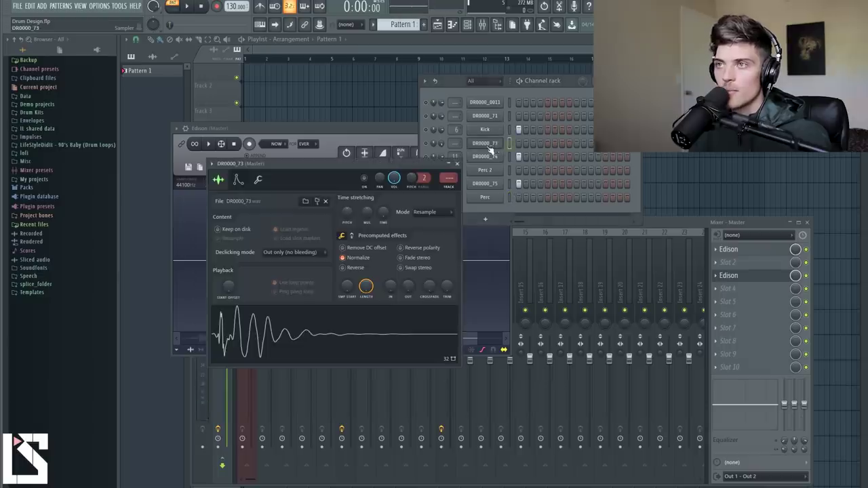
click(487, 144)
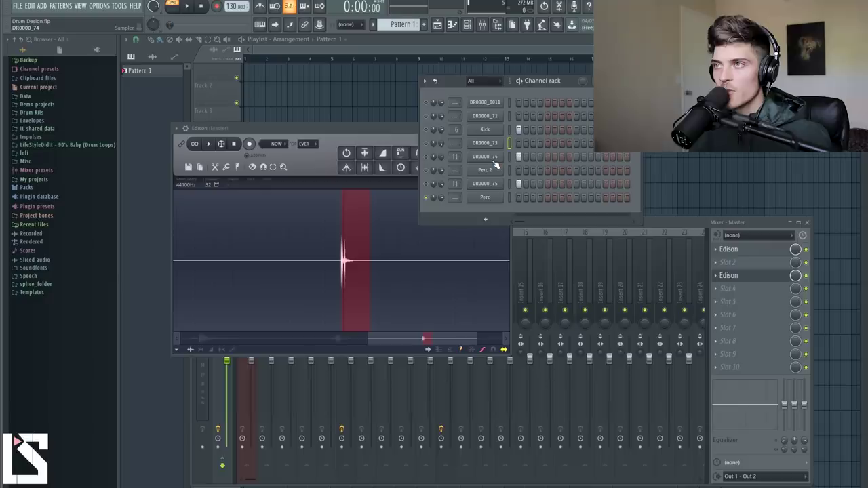
middle_click(496, 165)
middle_click(494, 202)
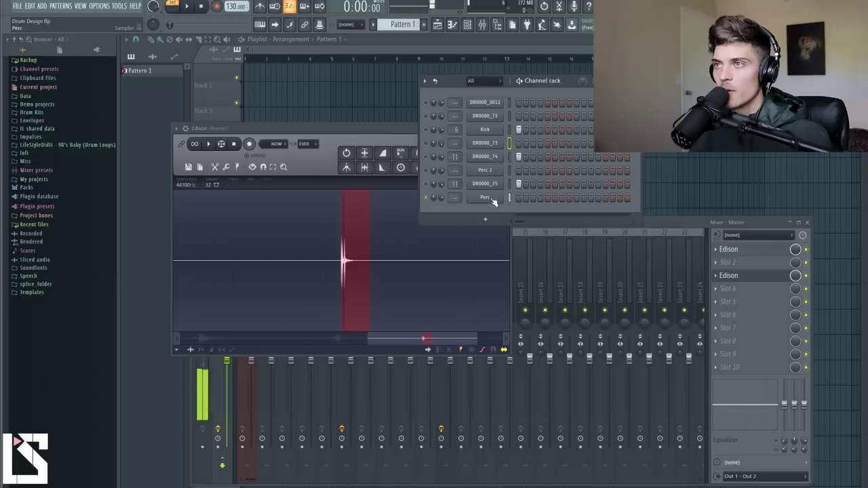
click(494, 129)
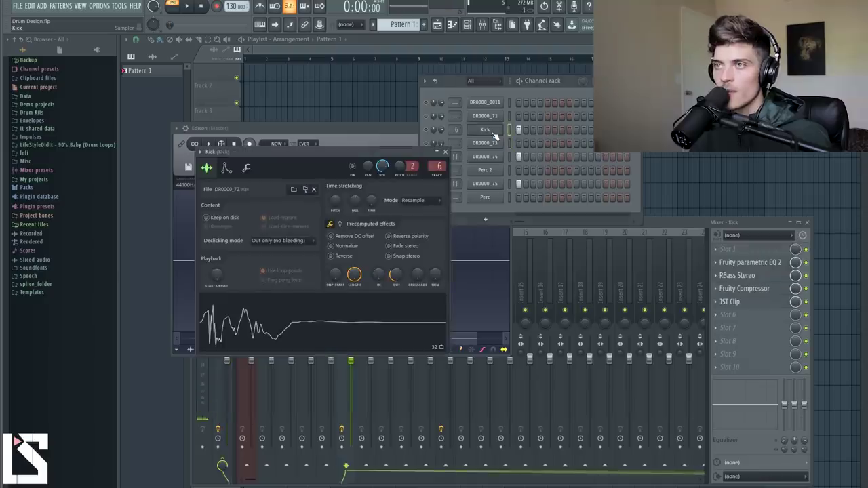
click(491, 115)
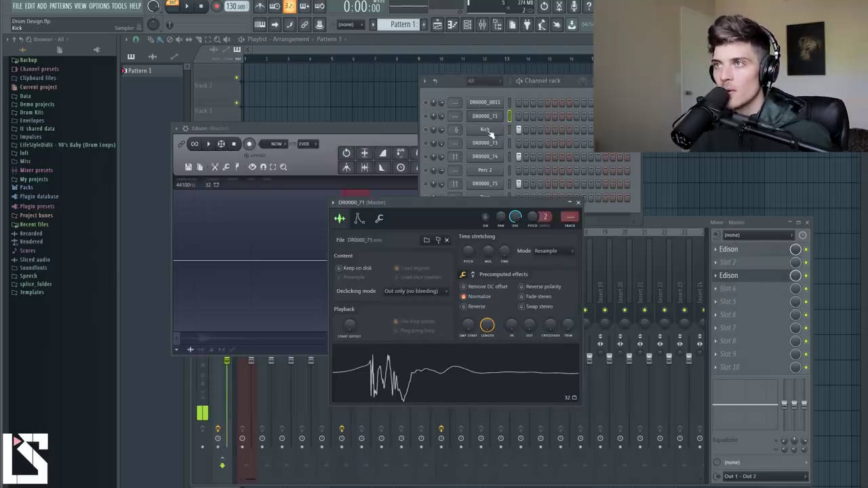
Step: Try a slightly higher time-stretching pitch on the Kick sample, and reset the pitch
click(492, 131)
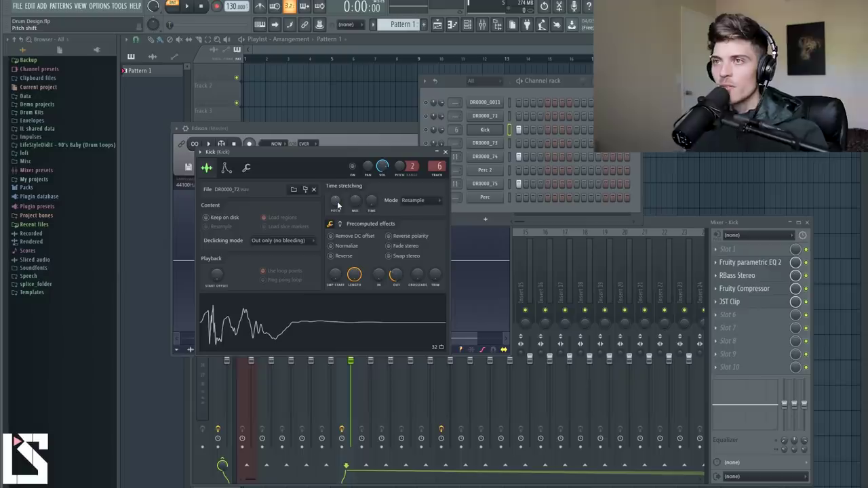
drag(337, 204, 338, 196)
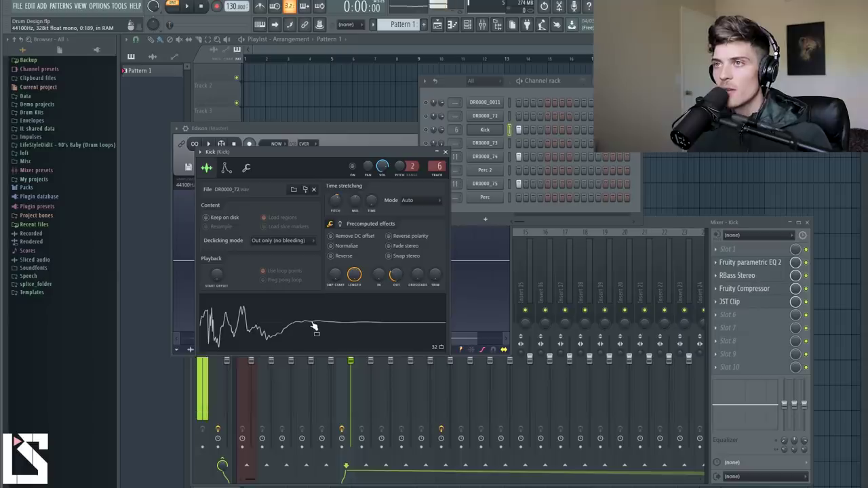
right_click(337, 202)
click(345, 214)
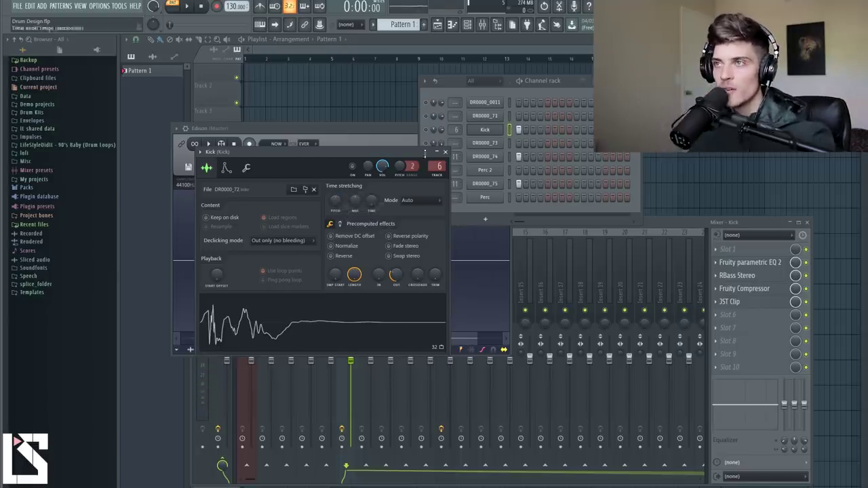
Step: Close the Kick channel settings, the Master track's Edison and the mixer
click(445, 151)
click(370, 127)
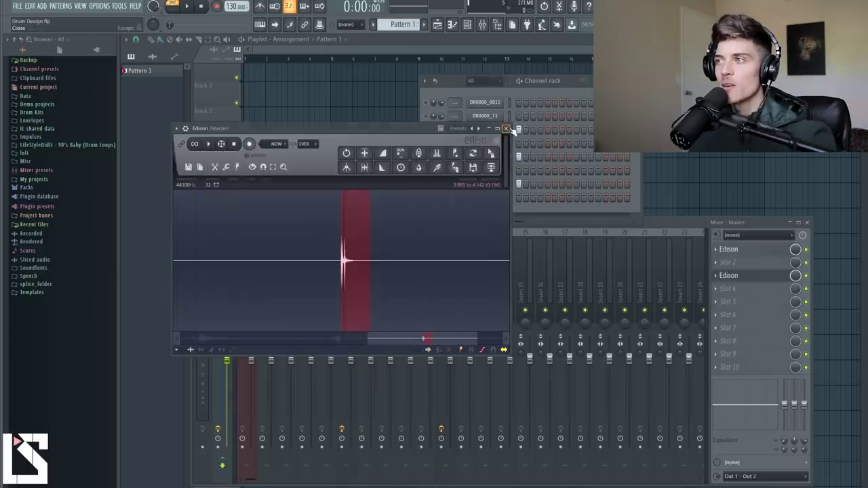
click(505, 128)
click(806, 222)
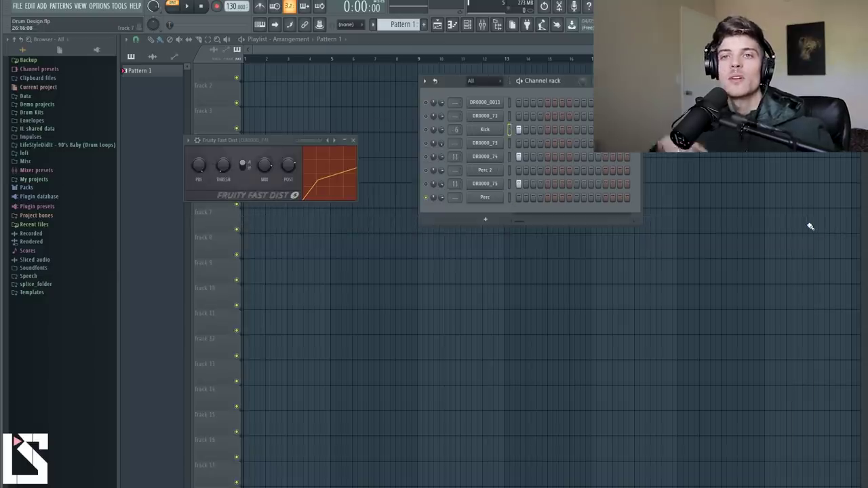